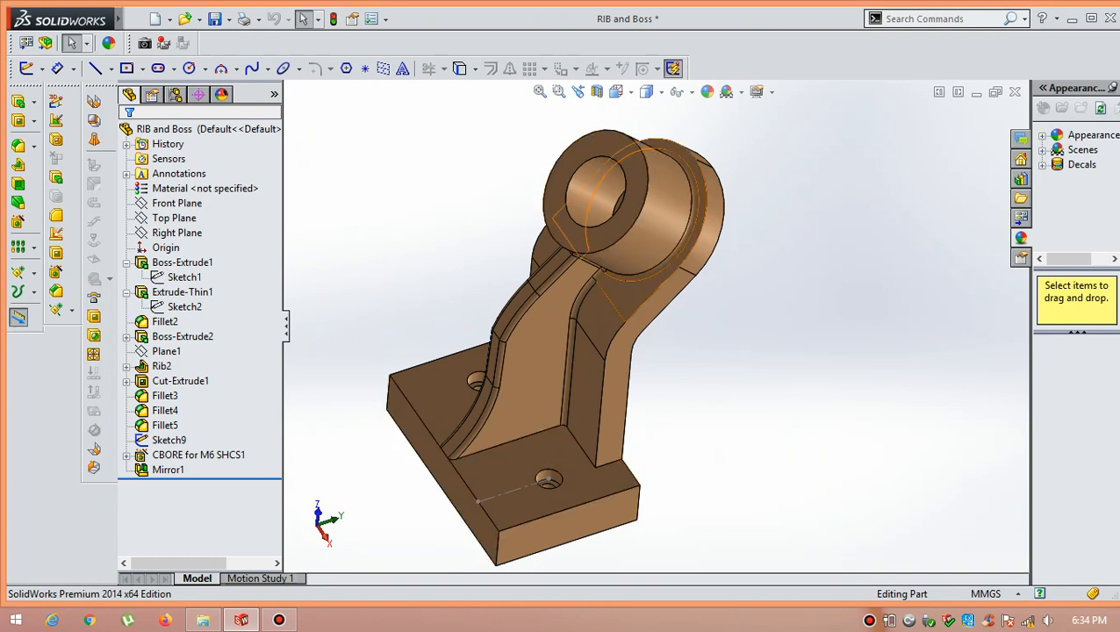
- Roll the bracket's feature history back to directly after the base plate's Boss-Extrude1
scroll(657, 326, "up", 3)
scroll(597, 360, "down", 4)
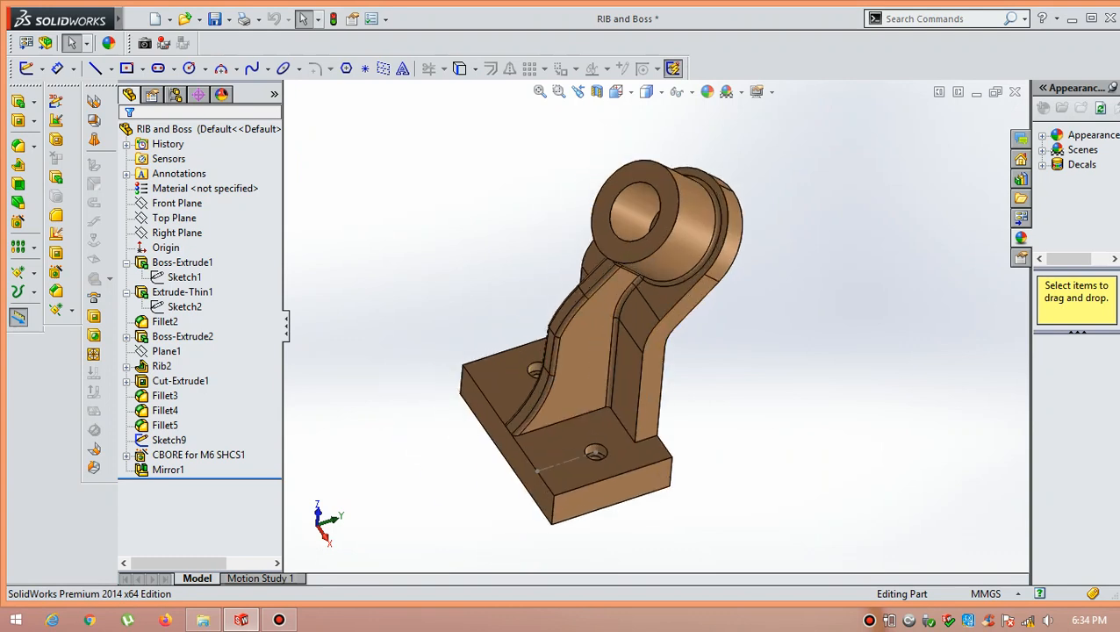
scroll(610, 391, "down", 2)
scroll(611, 390, "up", 4)
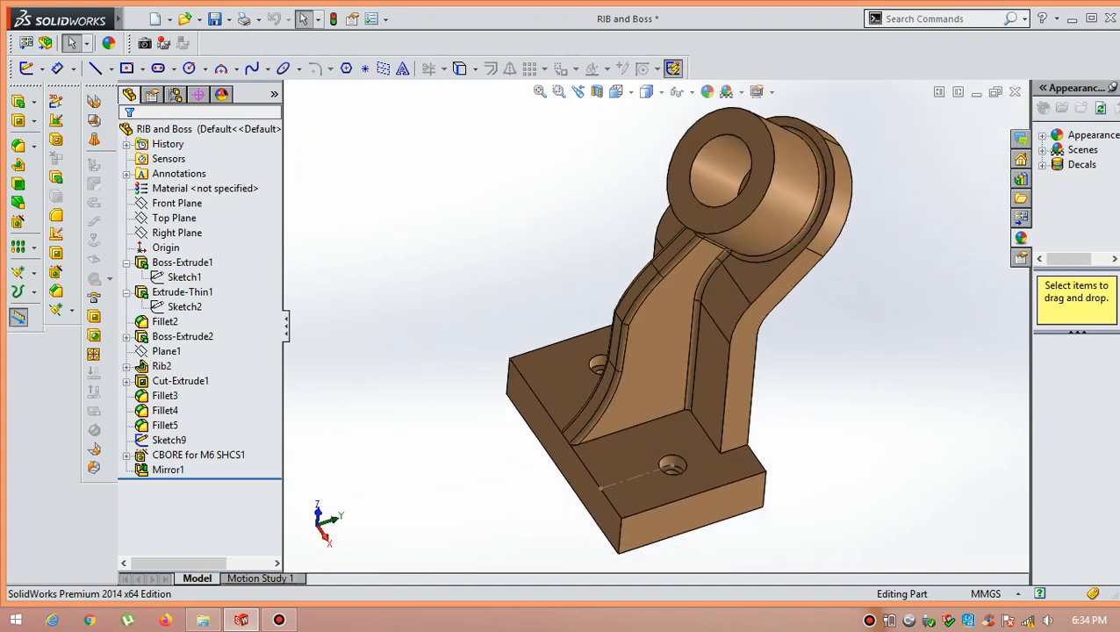
scroll(658, 338, "up", 2)
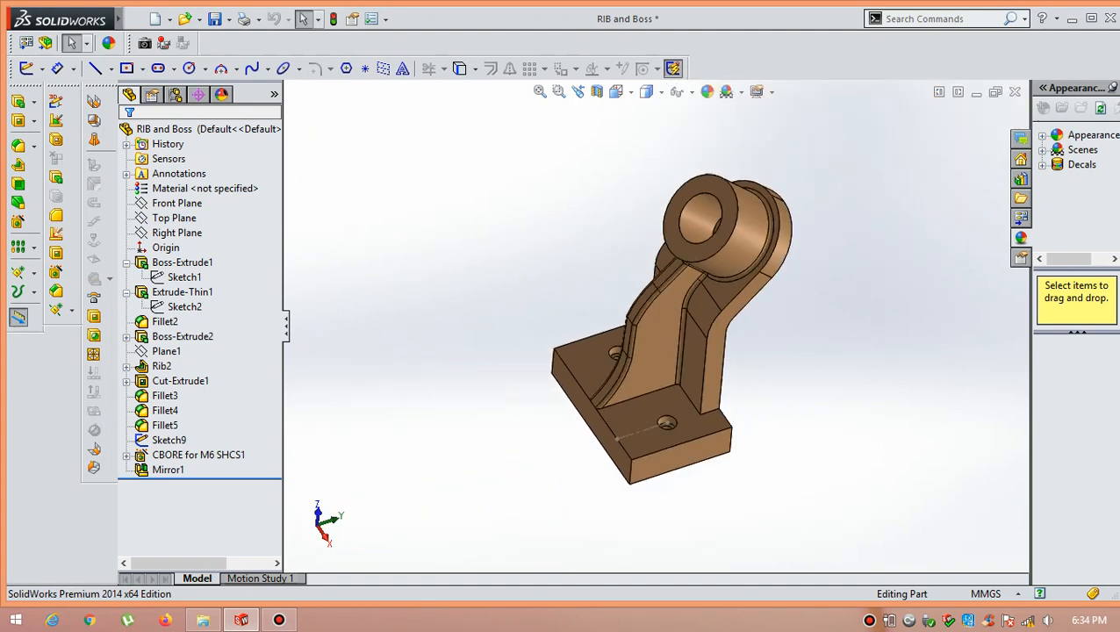
scroll(904, 312, "down", 2)
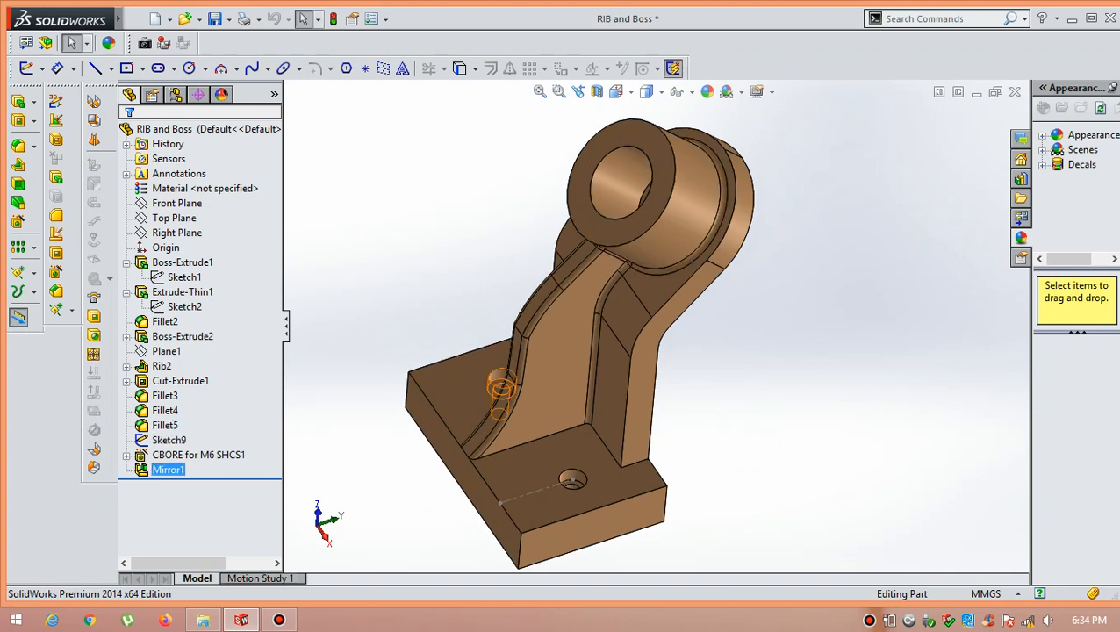
left_click_drag(199, 478, 200, 285)
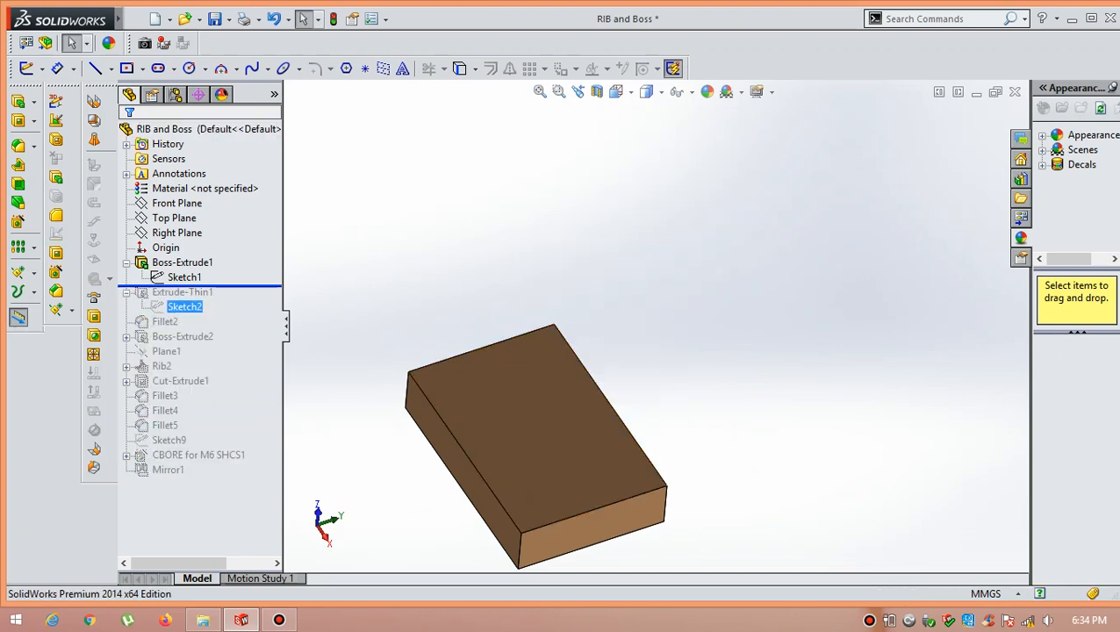
- Open Sketch1 of the base plate for editing, examine its rectangle and dimensions, and exit the sketch
right_click(183, 278)
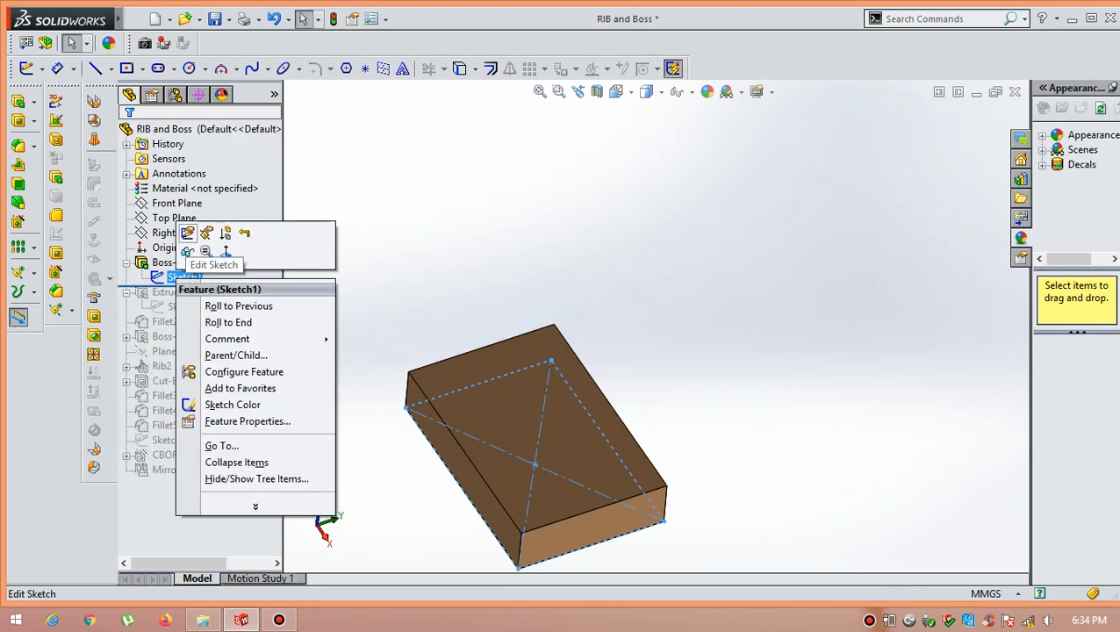
left_click(187, 232)
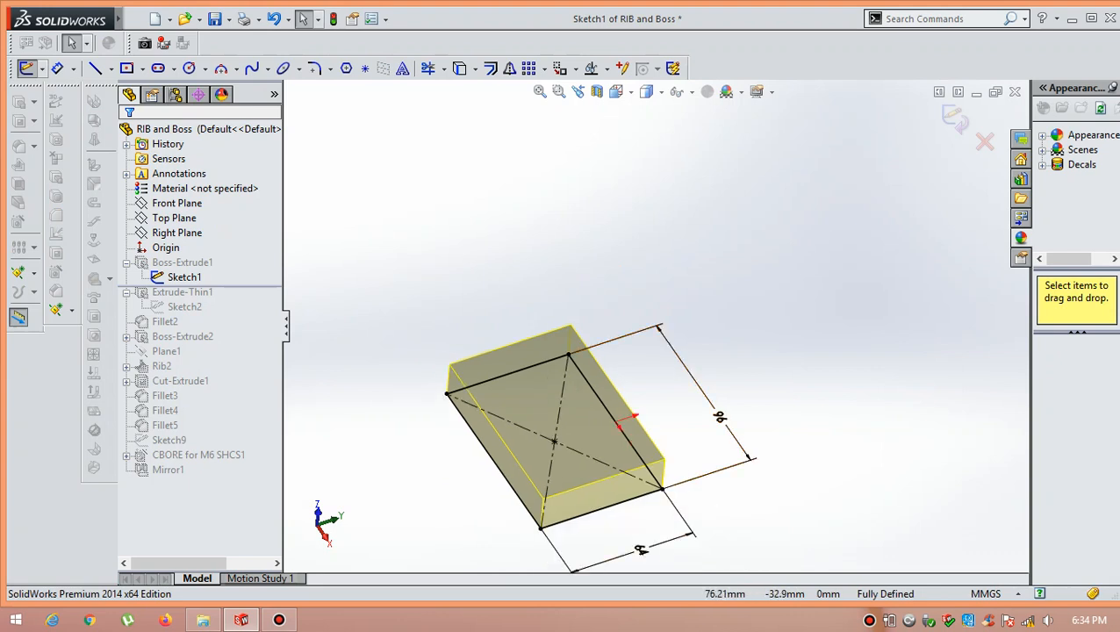
scroll(629, 539, "up", 2)
scroll(625, 542, "down", 3)
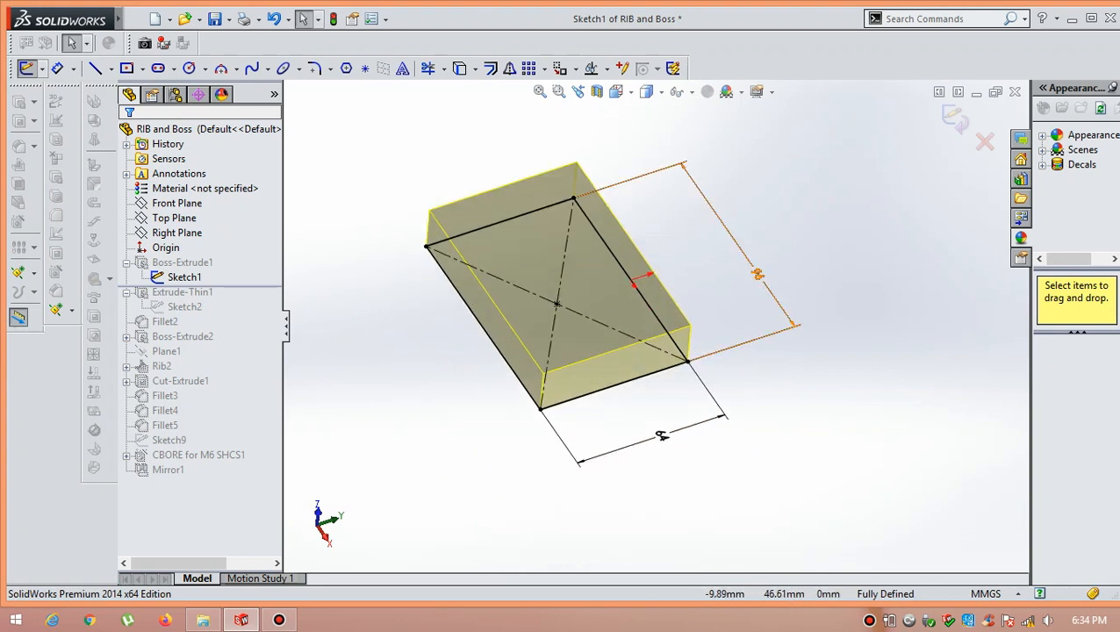
scroll(749, 200, "down", 1)
scroll(755, 298, "down", 1)
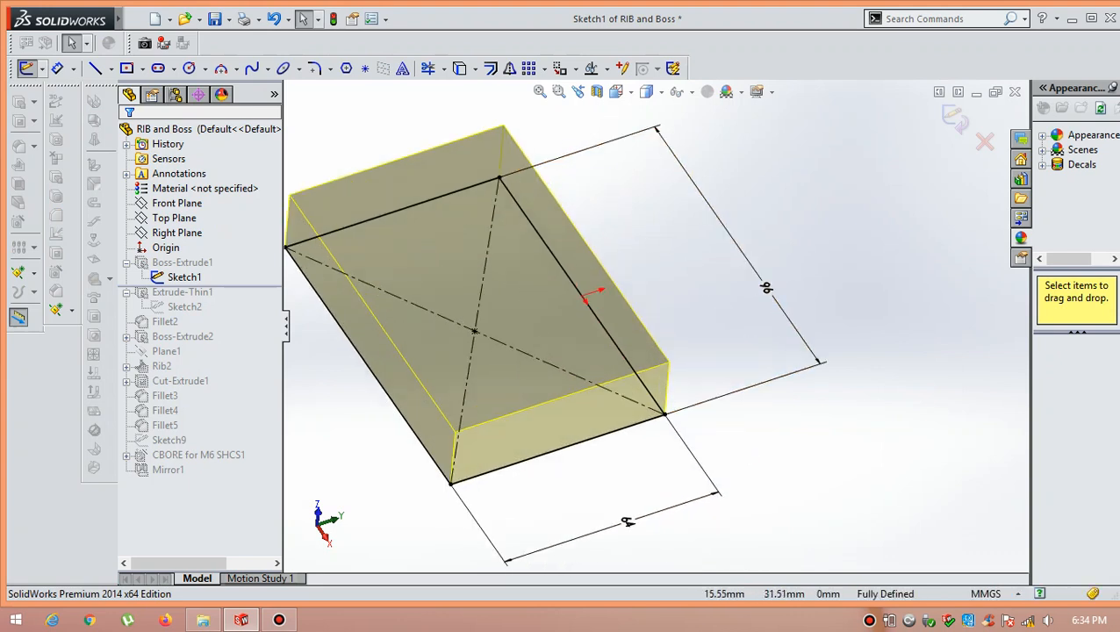
scroll(685, 329, "up", 1)
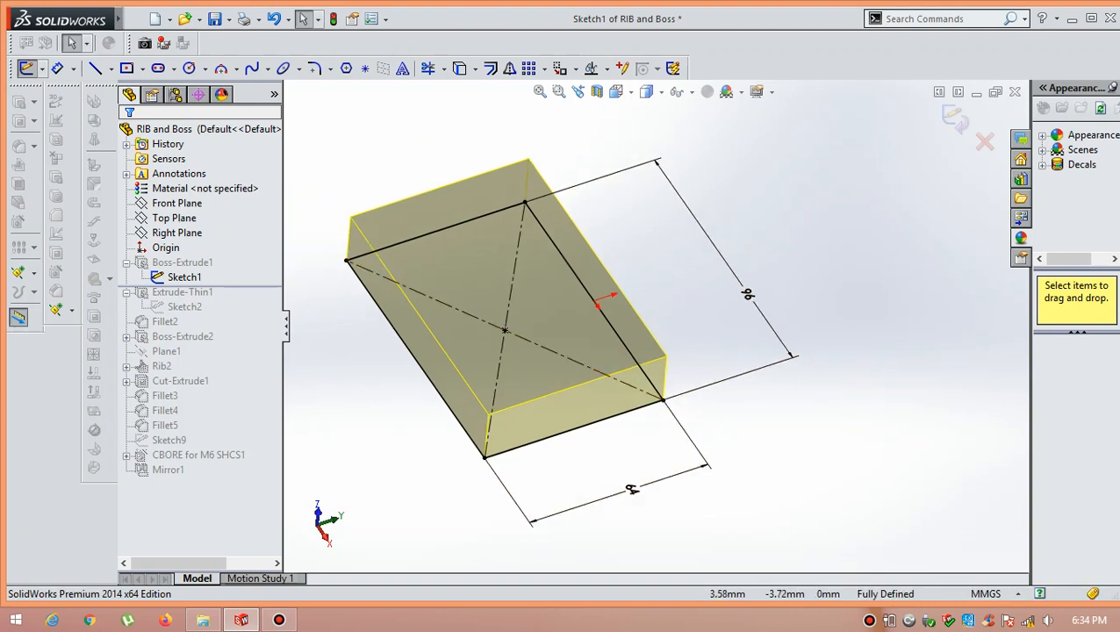
scroll(645, 325, "up", 1)
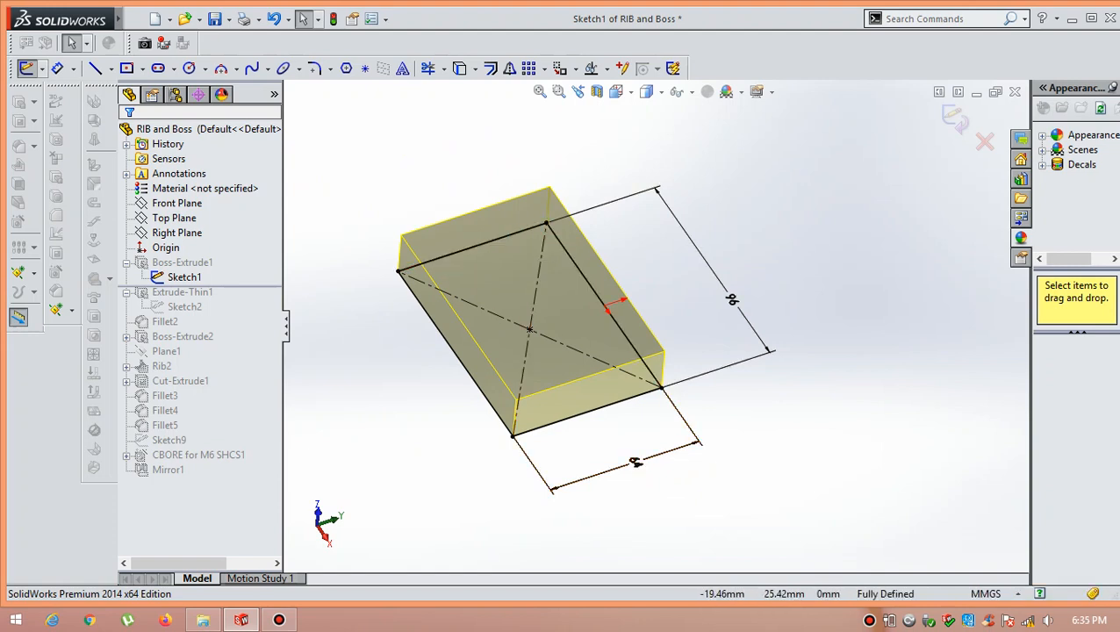
scroll(649, 305, "down", 1)
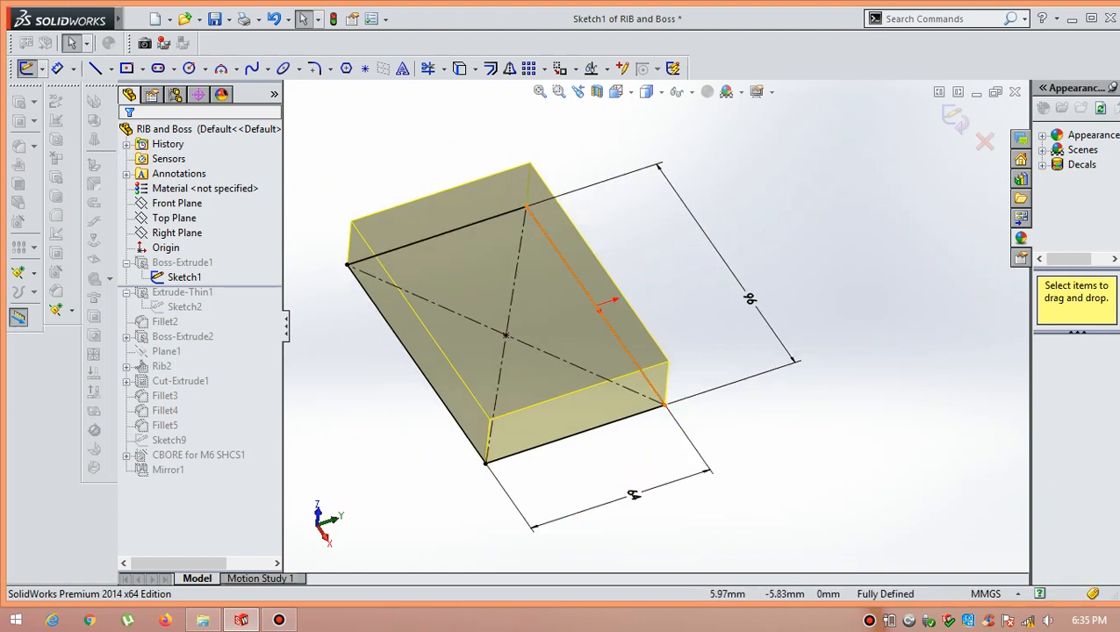
scroll(626, 215, "down", 1)
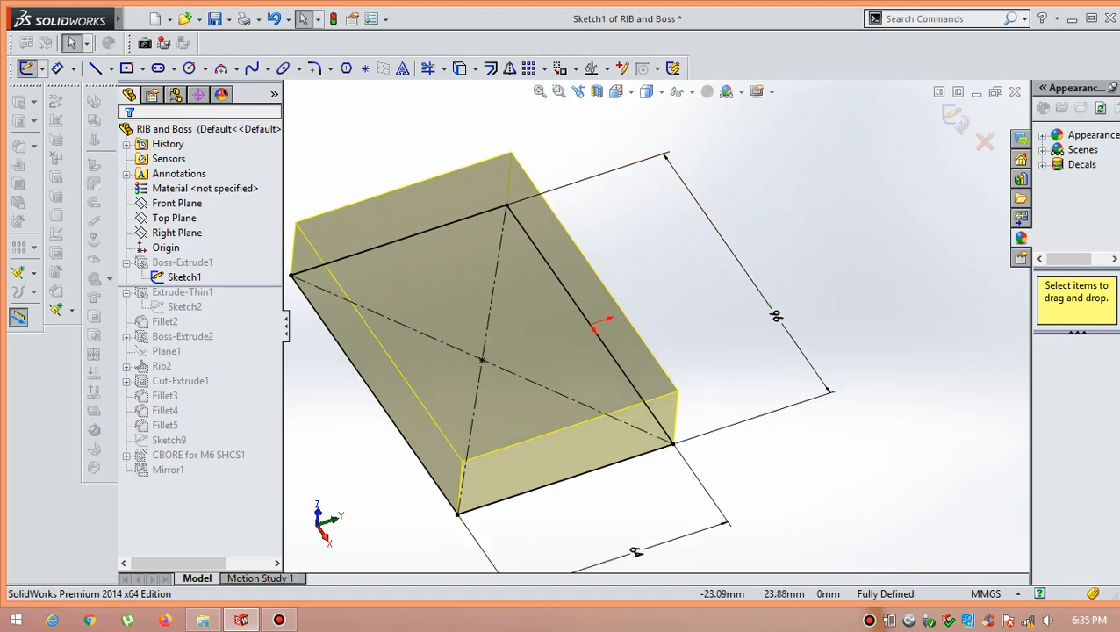
scroll(658, 331, "up", 1)
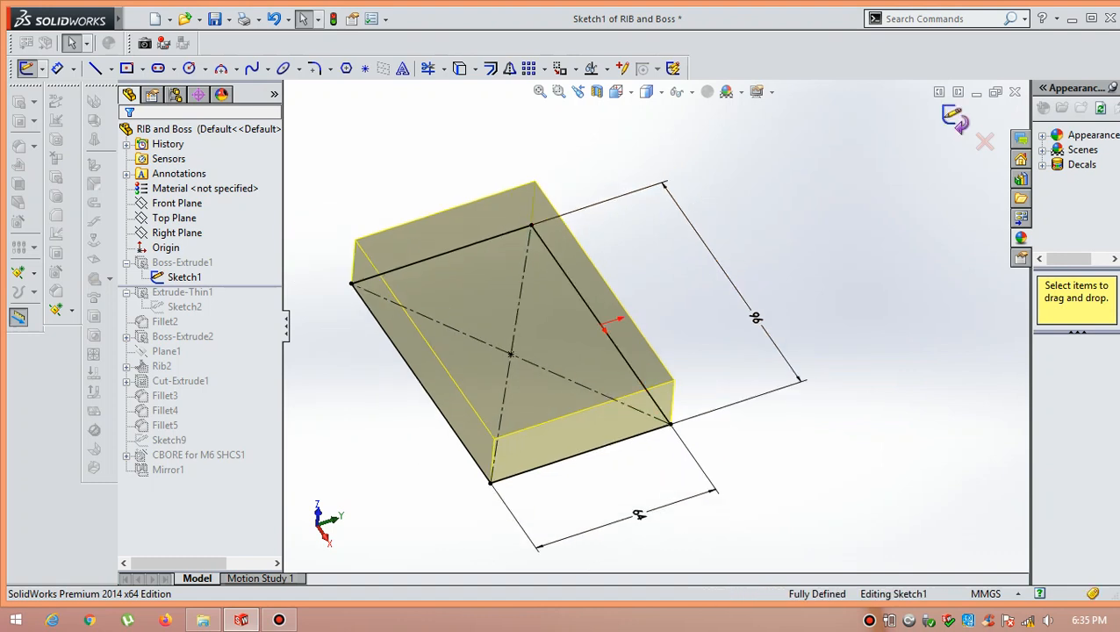
left_click(954, 118)
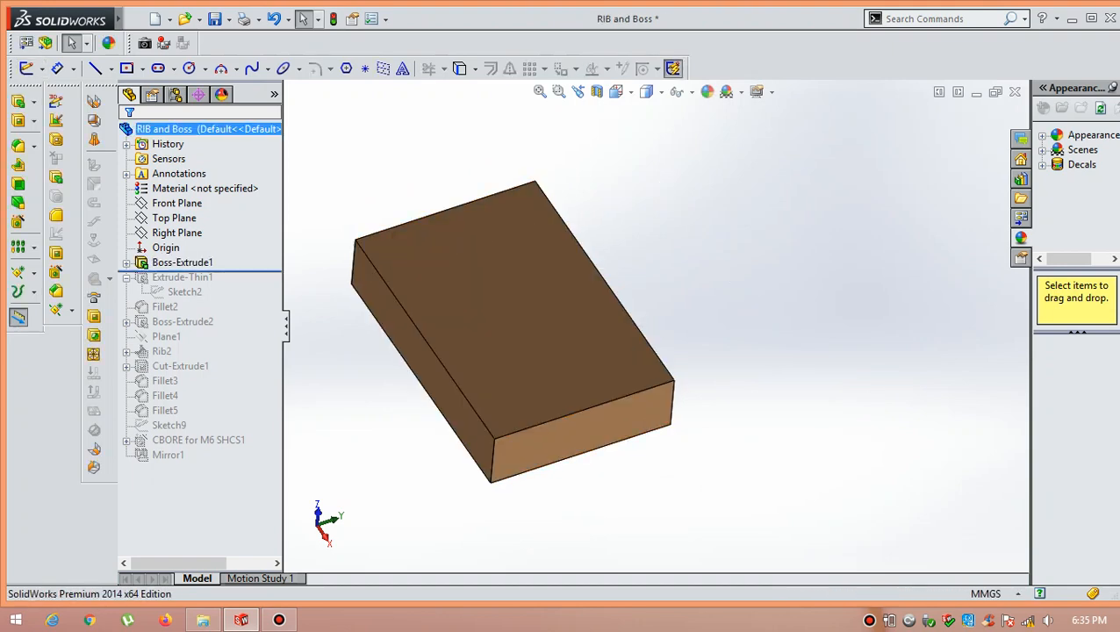
- Open Boss-Extrude1's definition, examine its depth and end condition, preview the reversed direction and back, and accept the feature
right_click(185, 262)
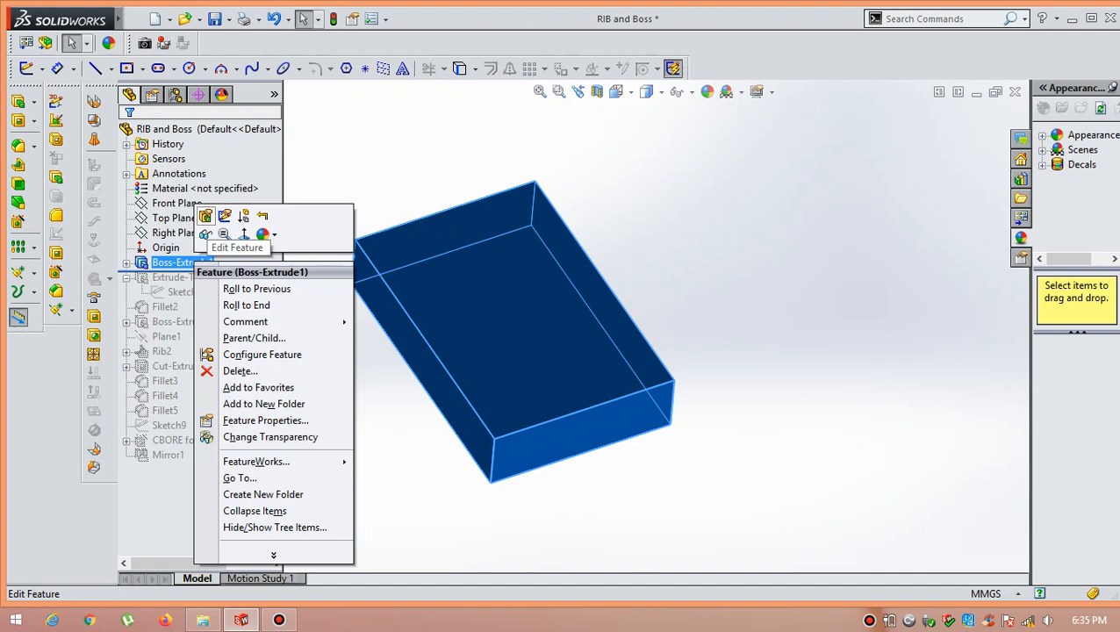
left_click(206, 216)
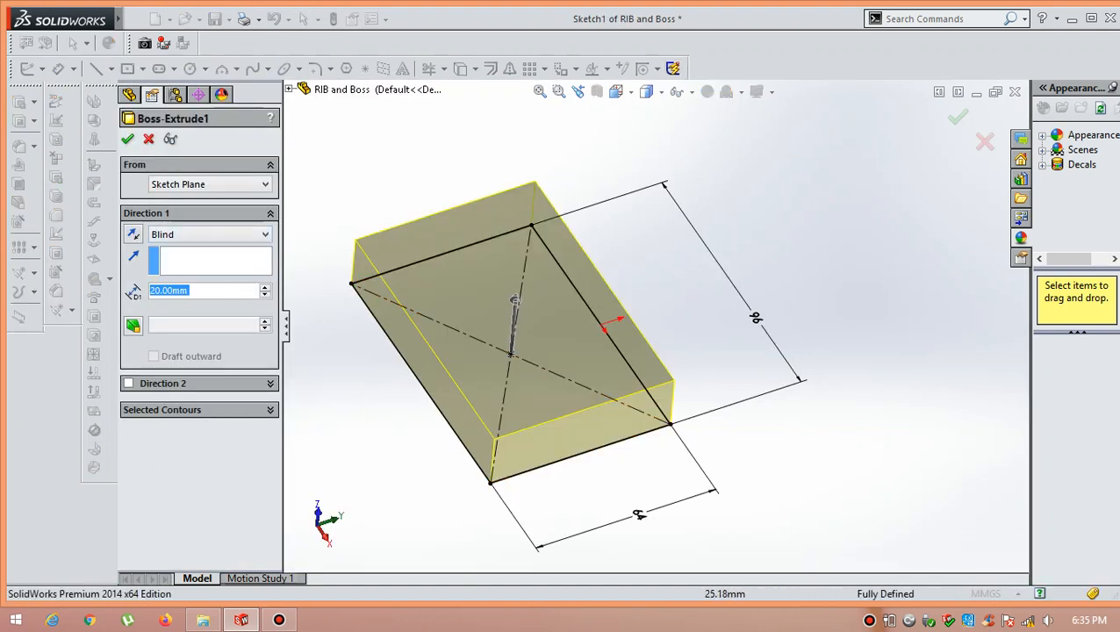
key("Return")
middle_click_drag(511, 369, 499, 334)
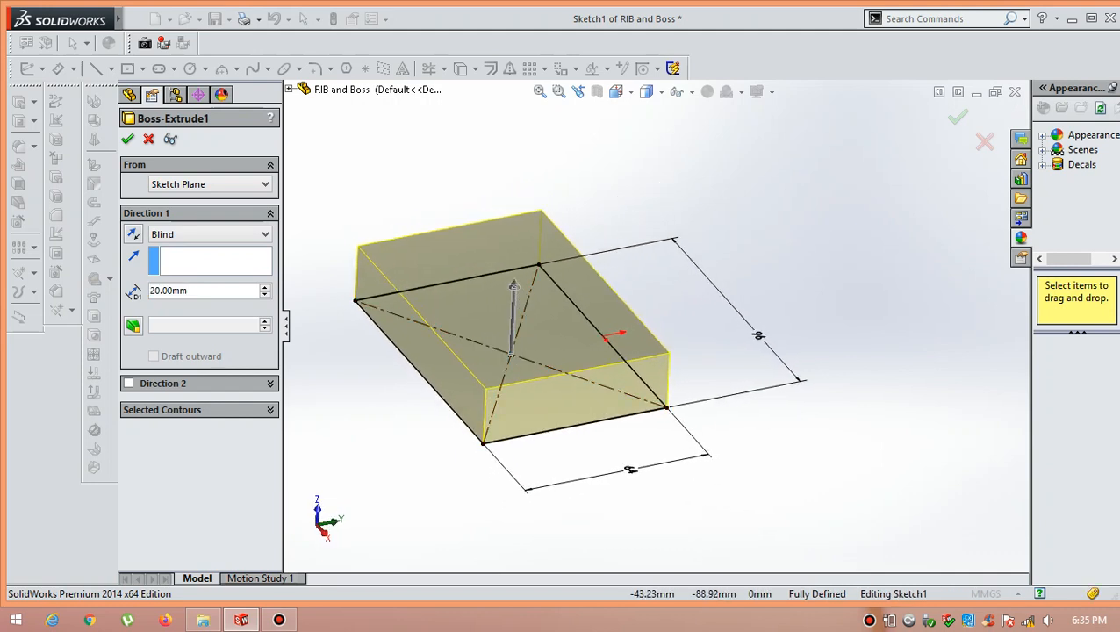
left_click(134, 235)
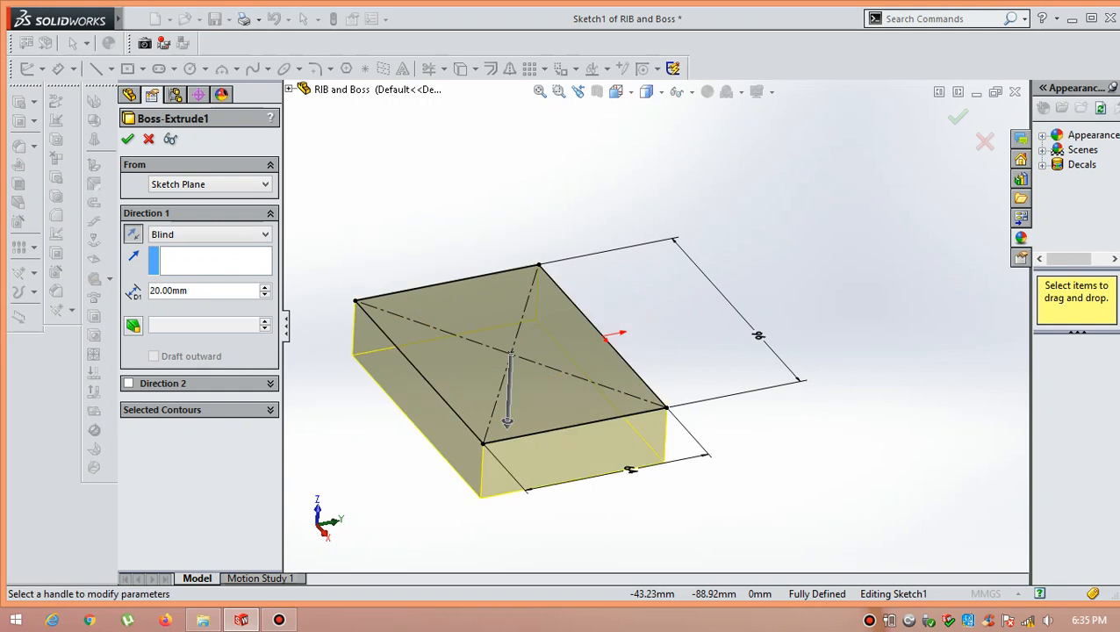
left_click(134, 235)
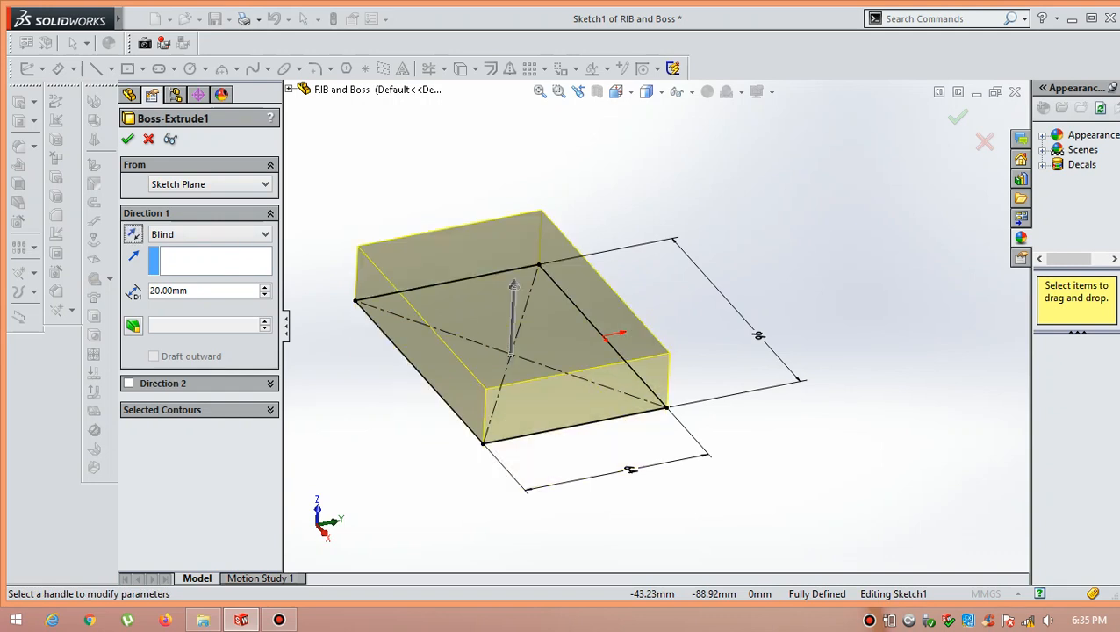
key("Return")
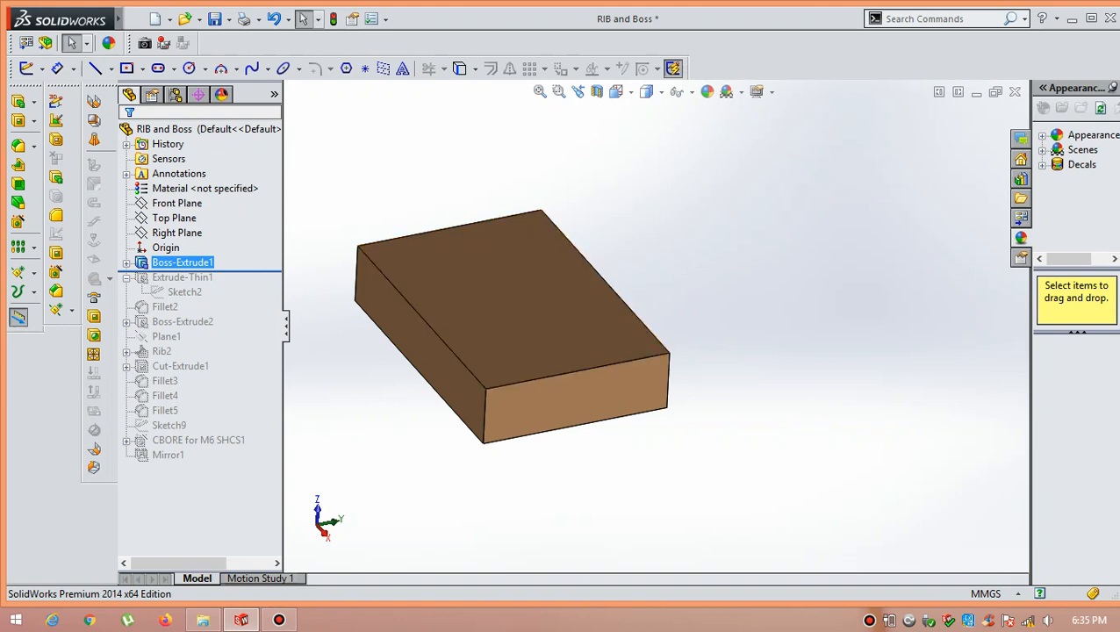
- Roll the feature history forward to include the bent upright Extrude-Thin1
scroll(655, 326, "up", 2)
scroll(426, 198, "down", 2)
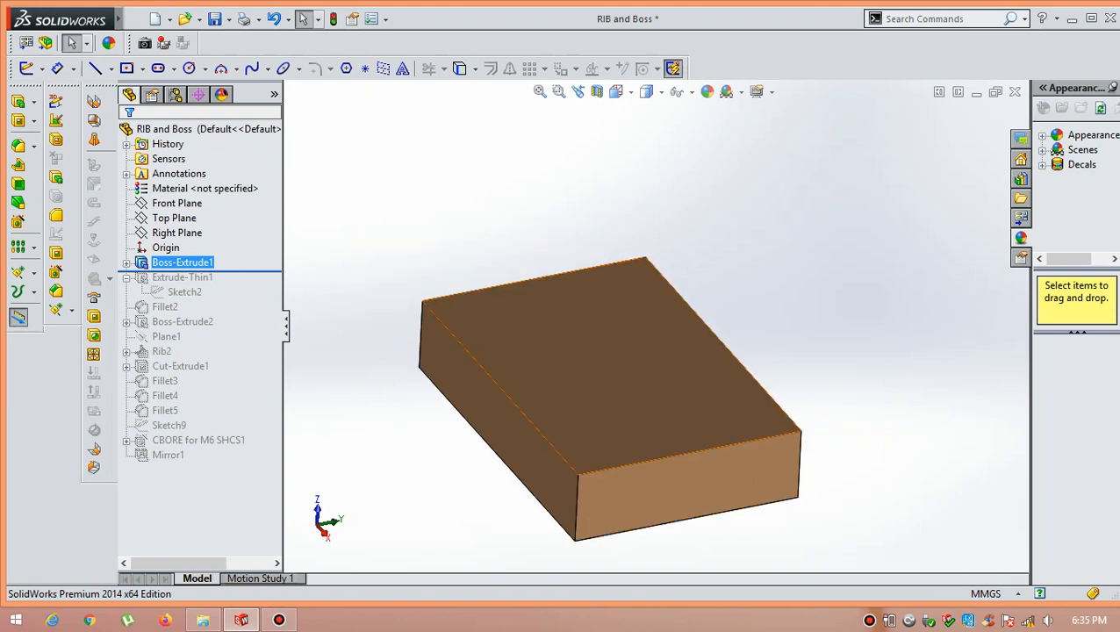
scroll(579, 284, "up", 1)
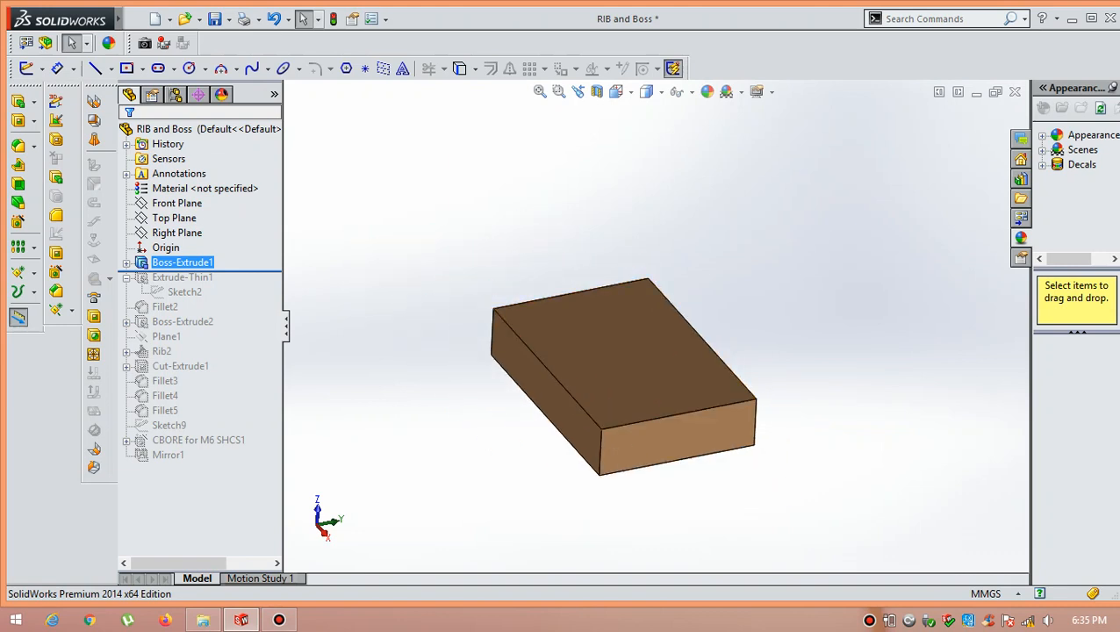
left_click_drag(199, 270, 199, 300)
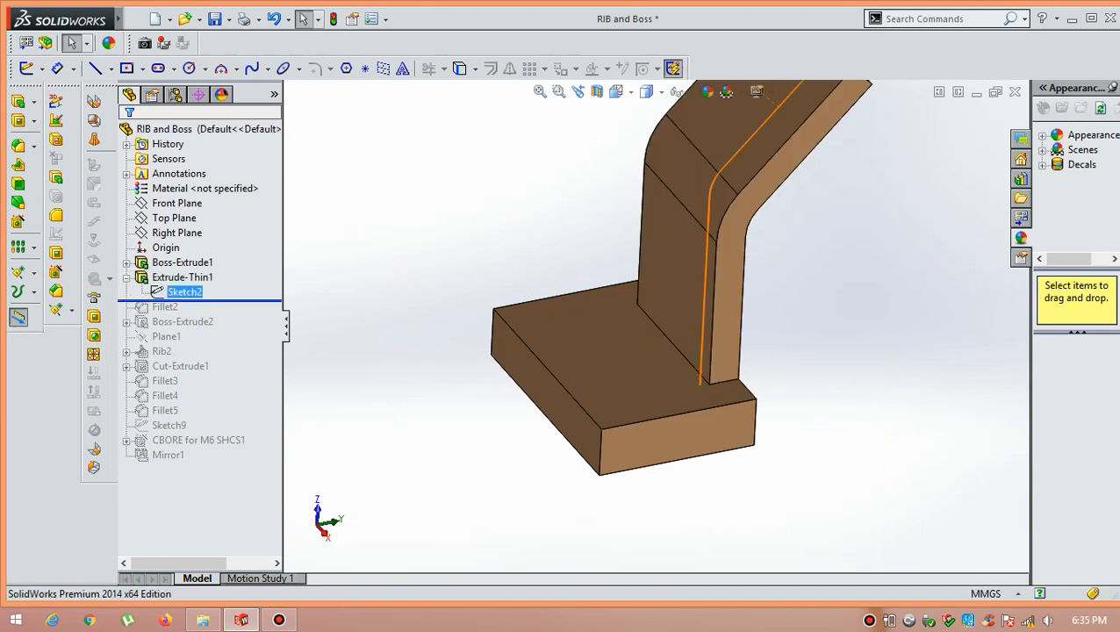
- Open Sketch2 of the bent upright Extrude-Thin1 for editing
scroll(649, 360, "up", 3)
scroll(790, 264, "down", 1)
scroll(815, 169, "down", 2)
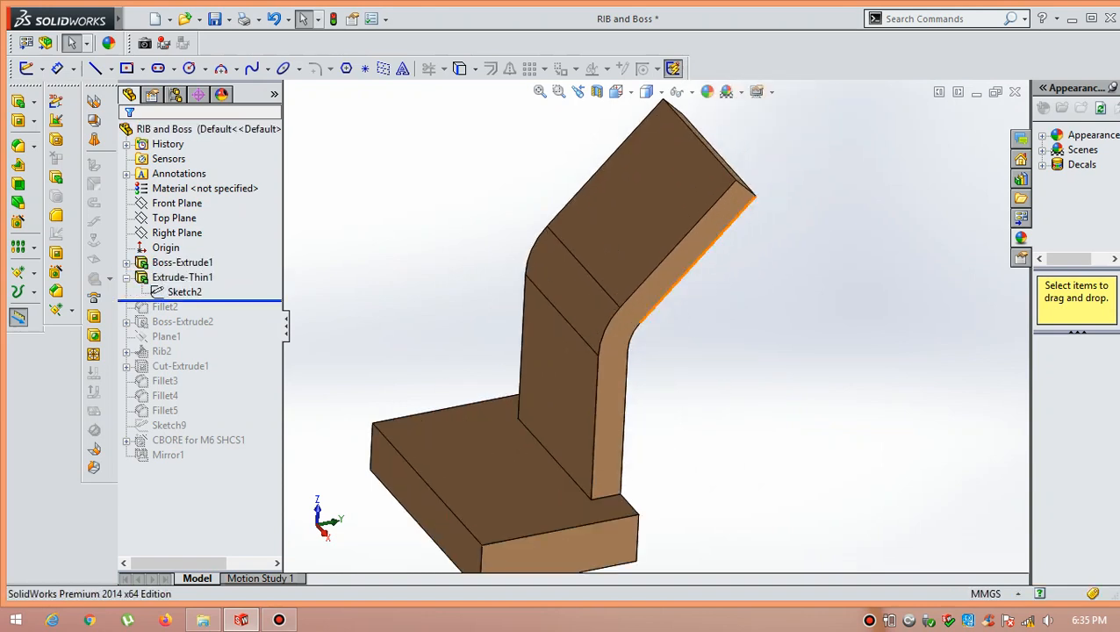
right_click(185, 291)
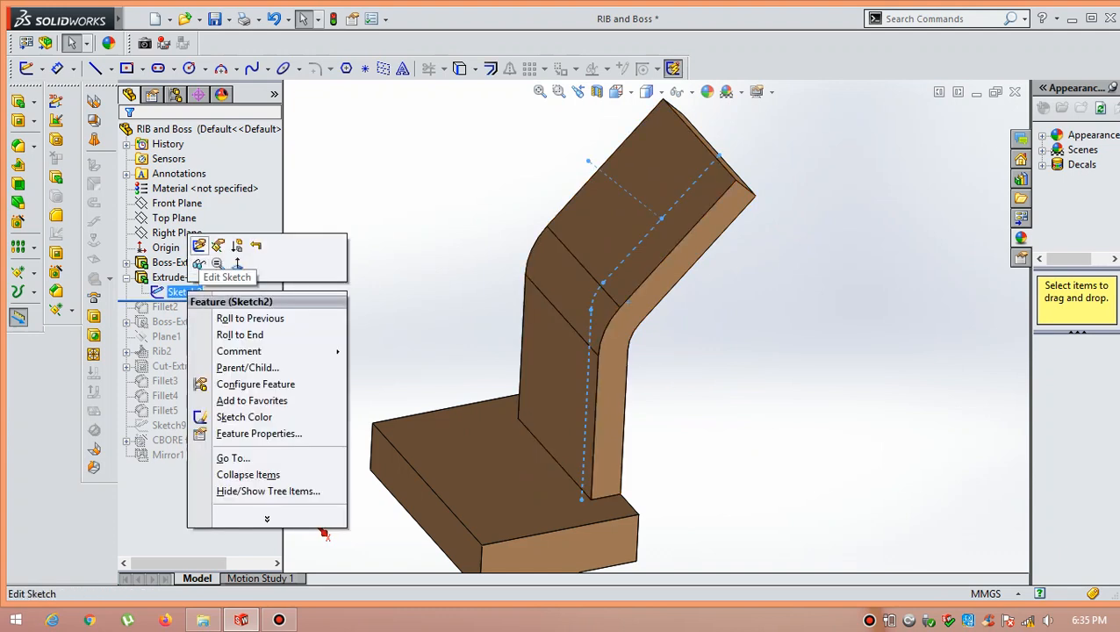
left_click(199, 263)
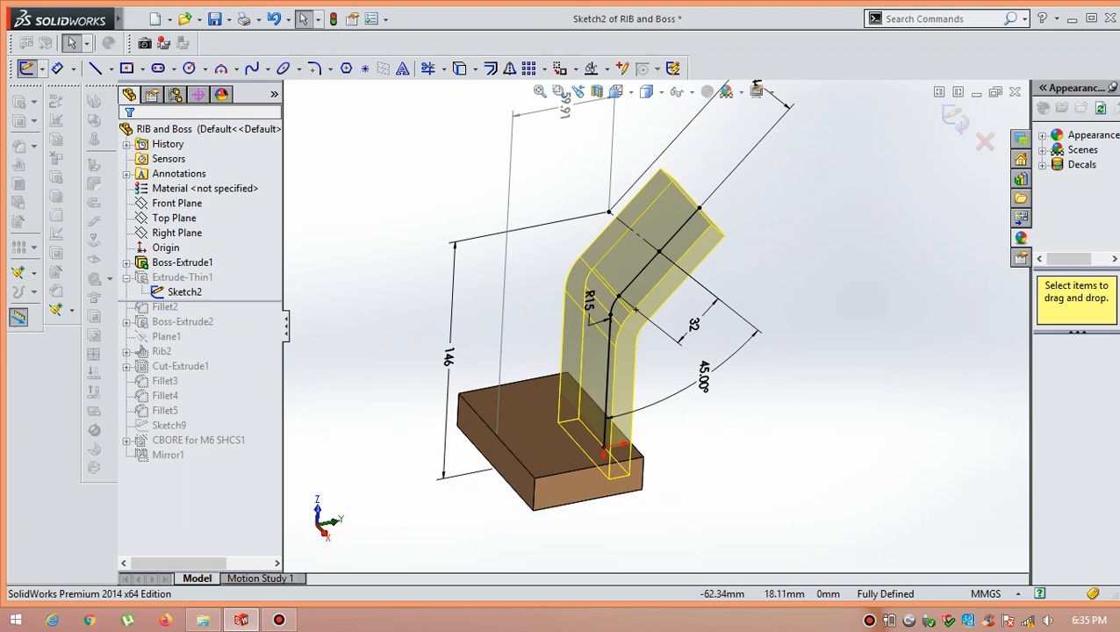
- Examine Sketch2's bent centreline profile, its construction line, and the height, angle, bend radius and offset dimensions
mouse_move(639, 341)
middle_mouse_down()
mouse_move(642, 387)
mouse_move(623, 367)
mouse_move(633, 360)
middle_mouse_up()
scroll(636, 309, "down", 1)
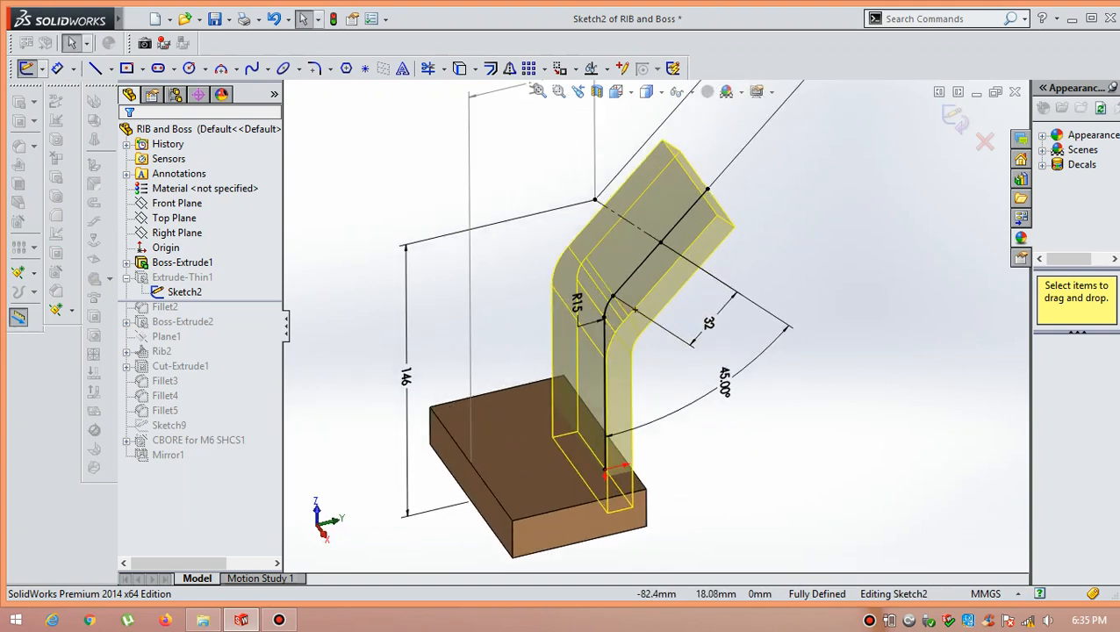
scroll(636, 311, "down", 1)
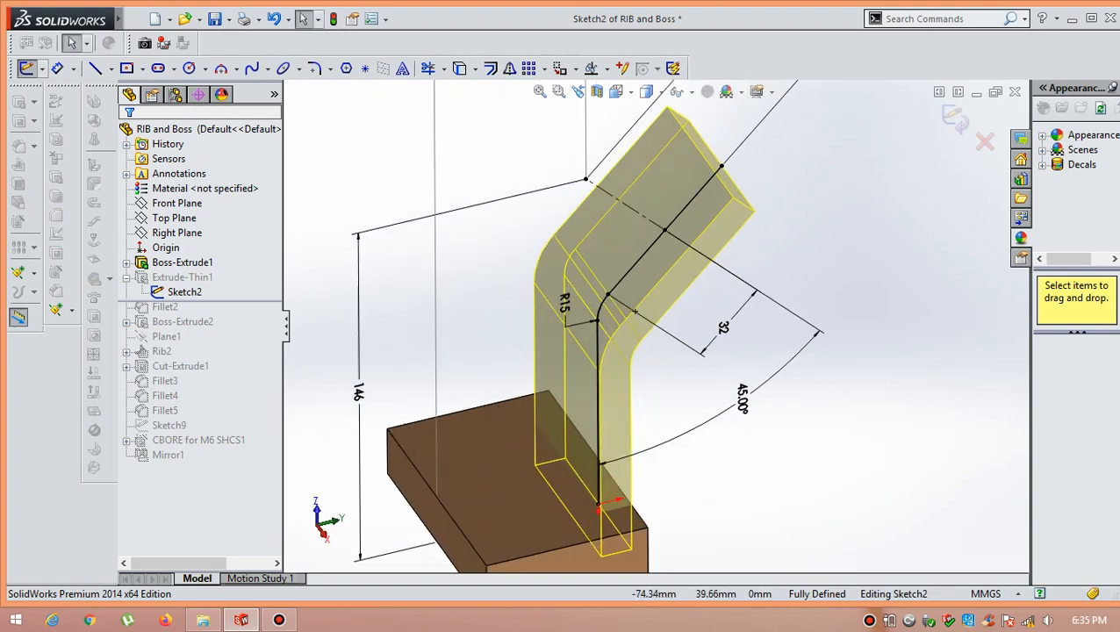
scroll(635, 311, "up", 1)
scroll(638, 314, "down", 1)
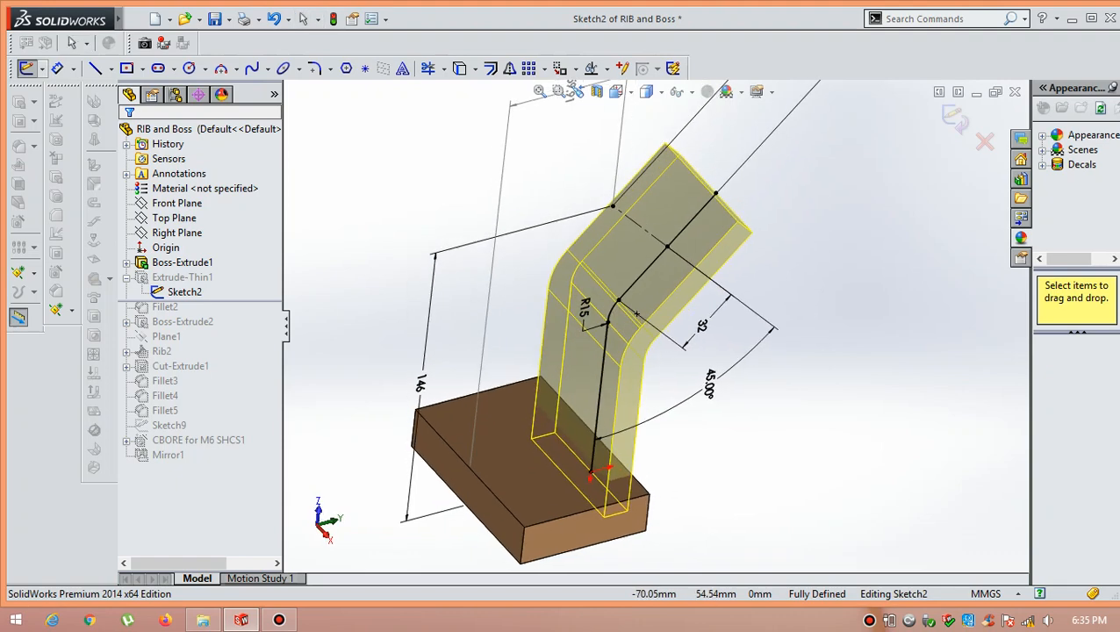
scroll(612, 337, "down", 1)
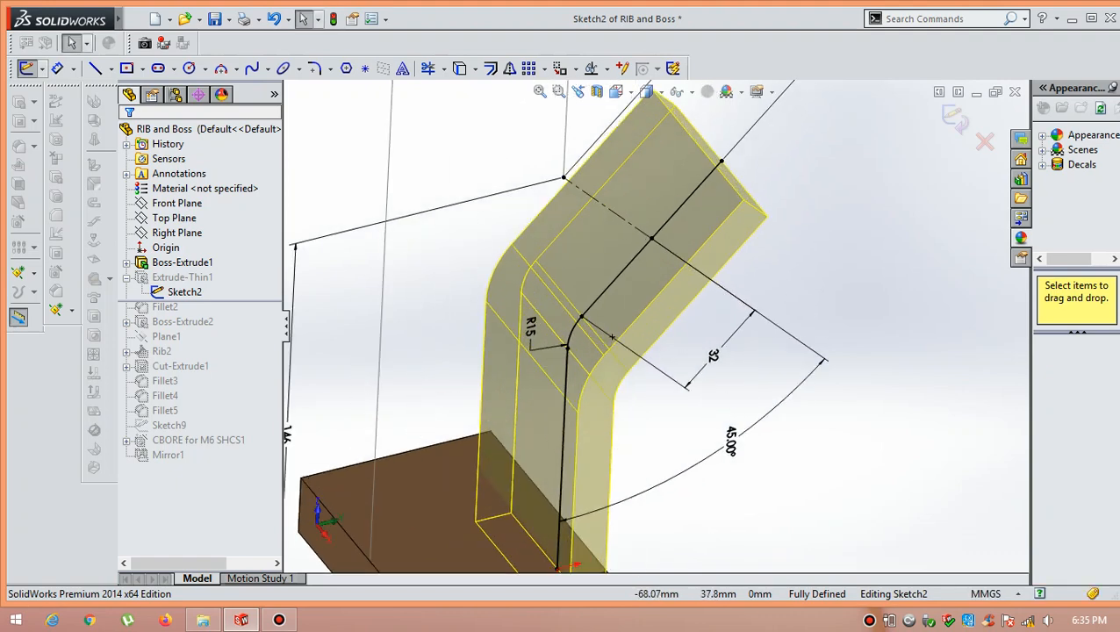
scroll(612, 337, "up", 2)
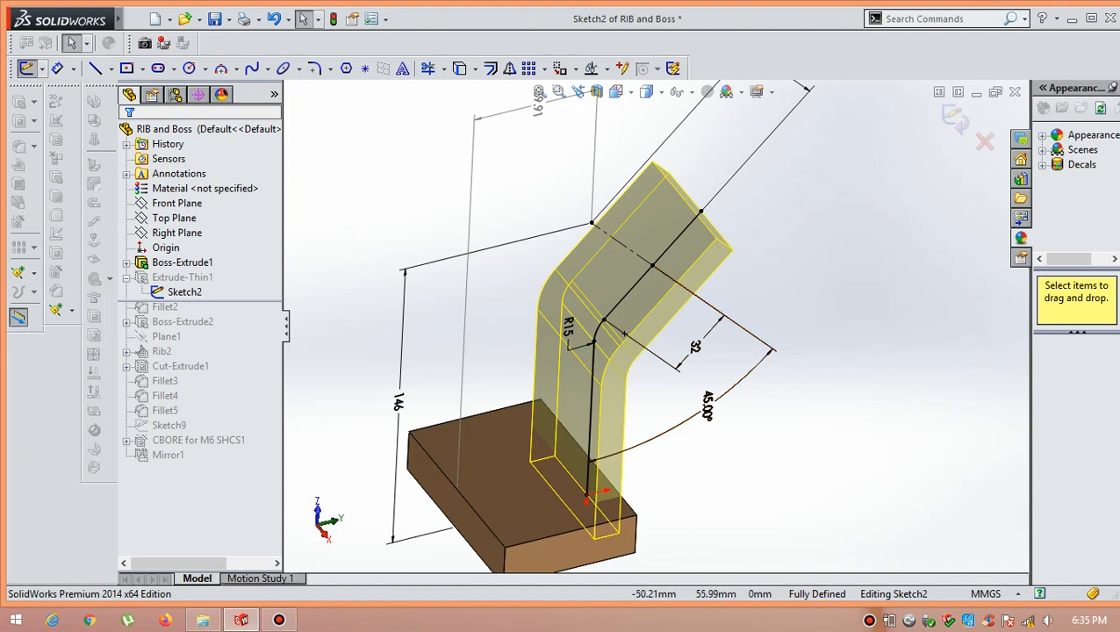
scroll(619, 330, "down", 3)
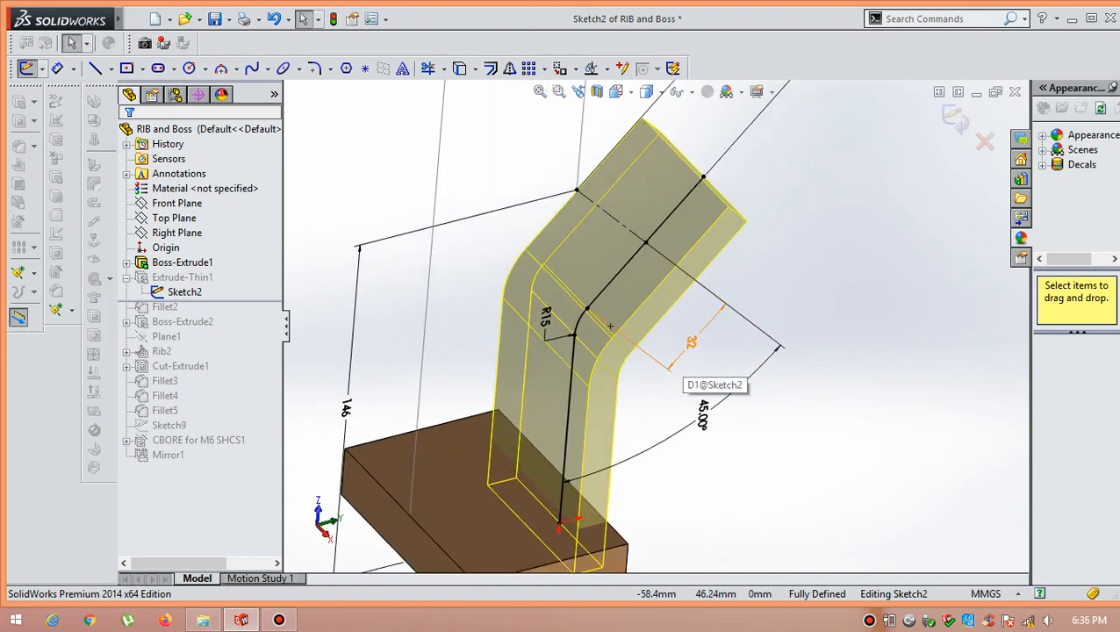
scroll(610, 327, "up", 2)
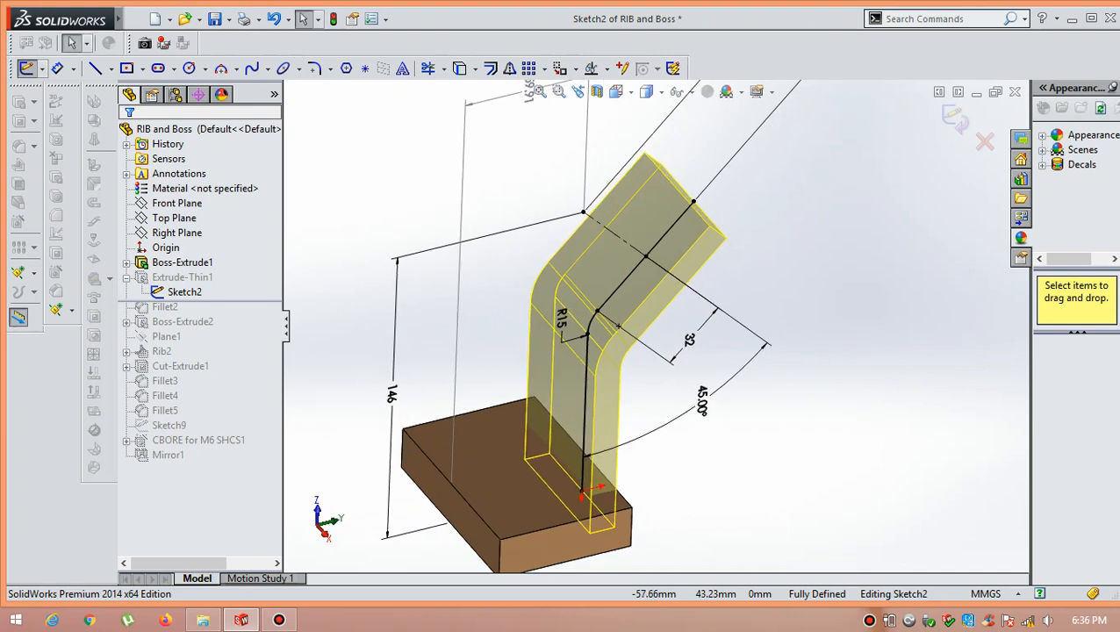
scroll(619, 327, "down", 2)
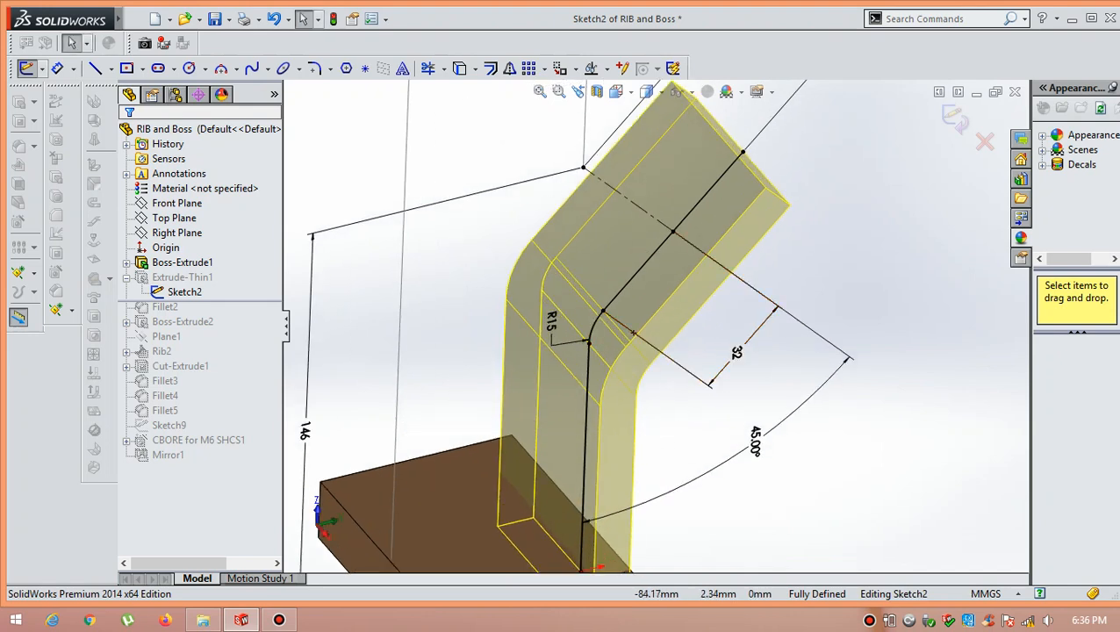
scroll(634, 330, "up", 1)
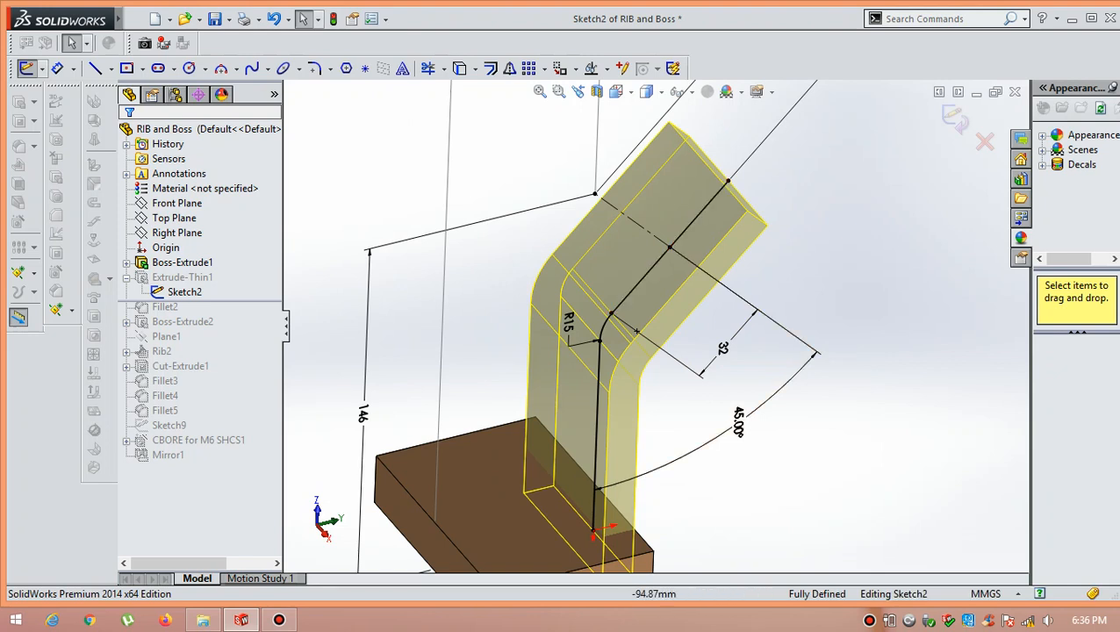
scroll(635, 331, "up", 2)
scroll(642, 330, "down", 1)
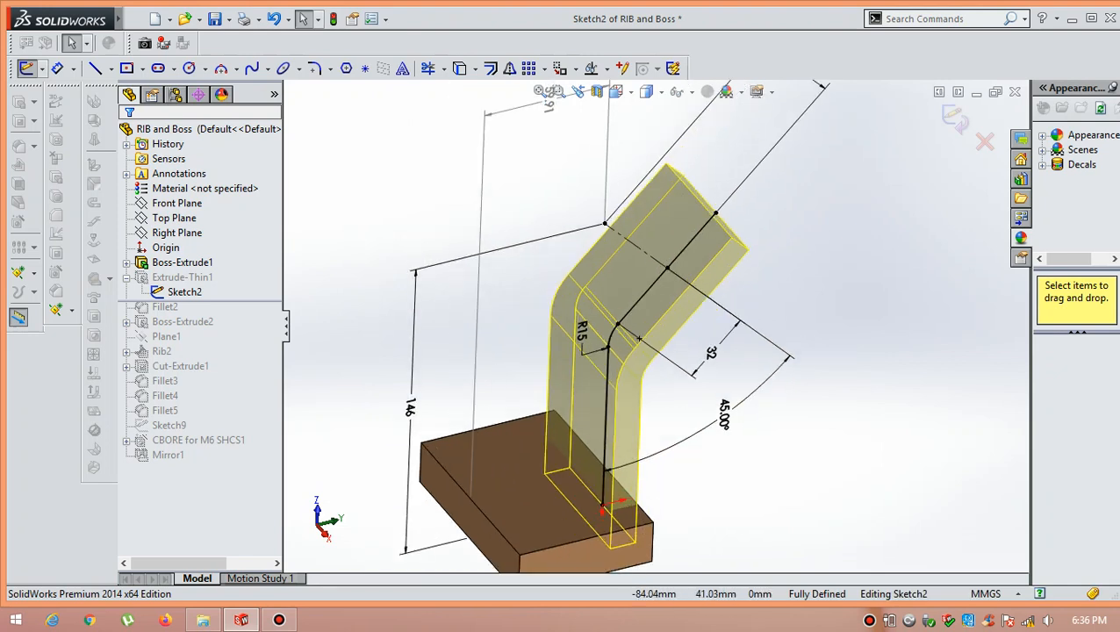
scroll(640, 337, "up", 1)
scroll(642, 337, "up", 1)
scroll(640, 343, "down", 1)
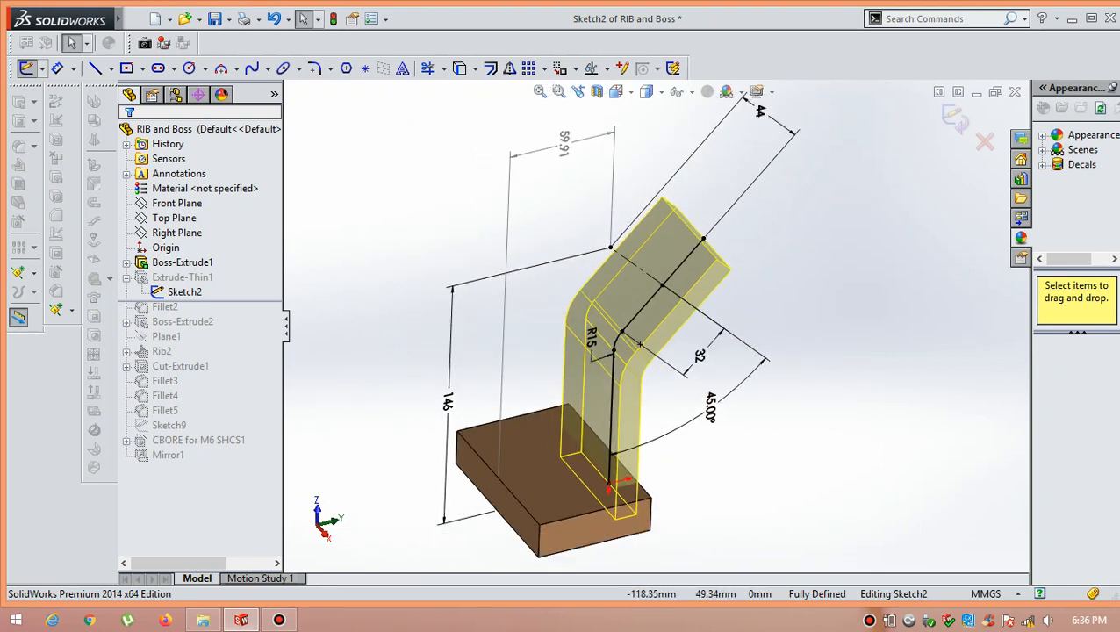
scroll(640, 344, "down", 1)
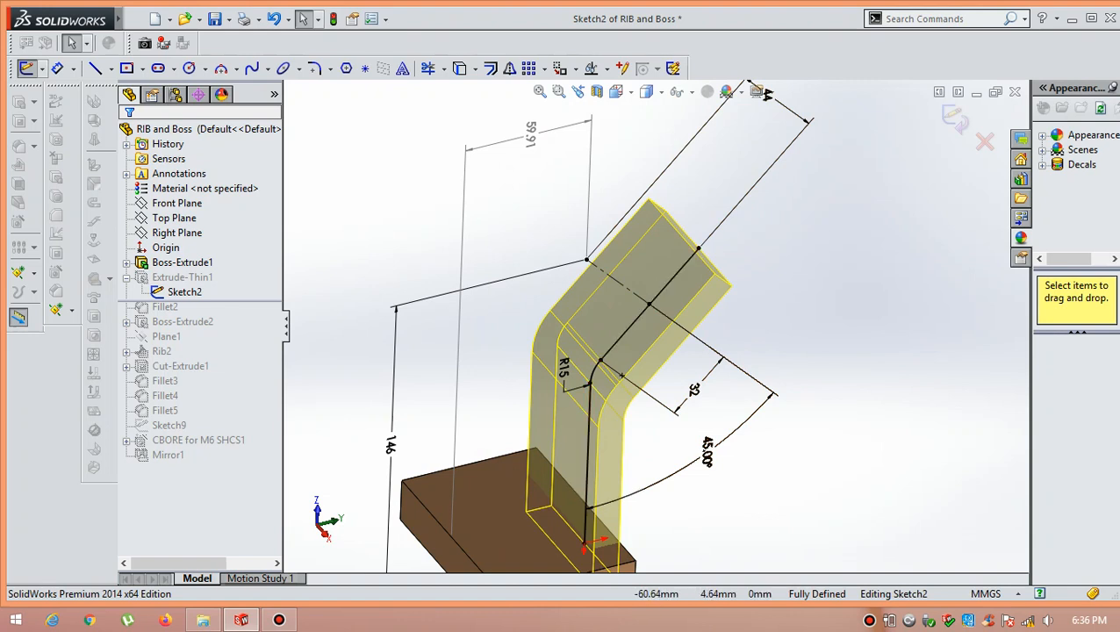
middle_click_drag(620, 376, 629, 365)
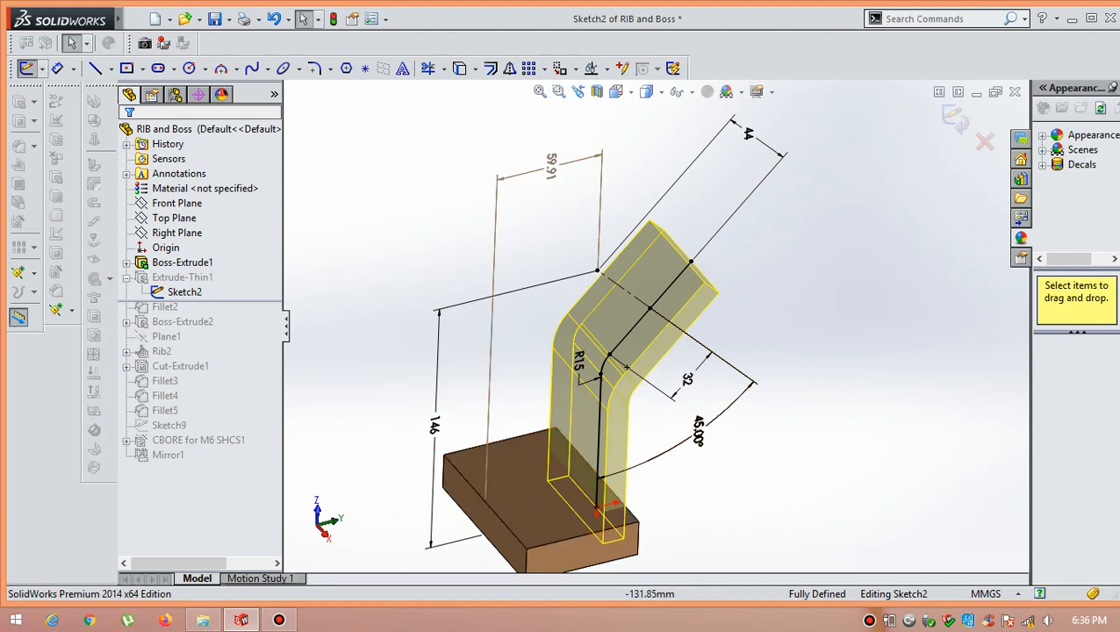
middle_click_drag(599, 513, 620, 509)
middle_click_drag(629, 367, 633, 360)
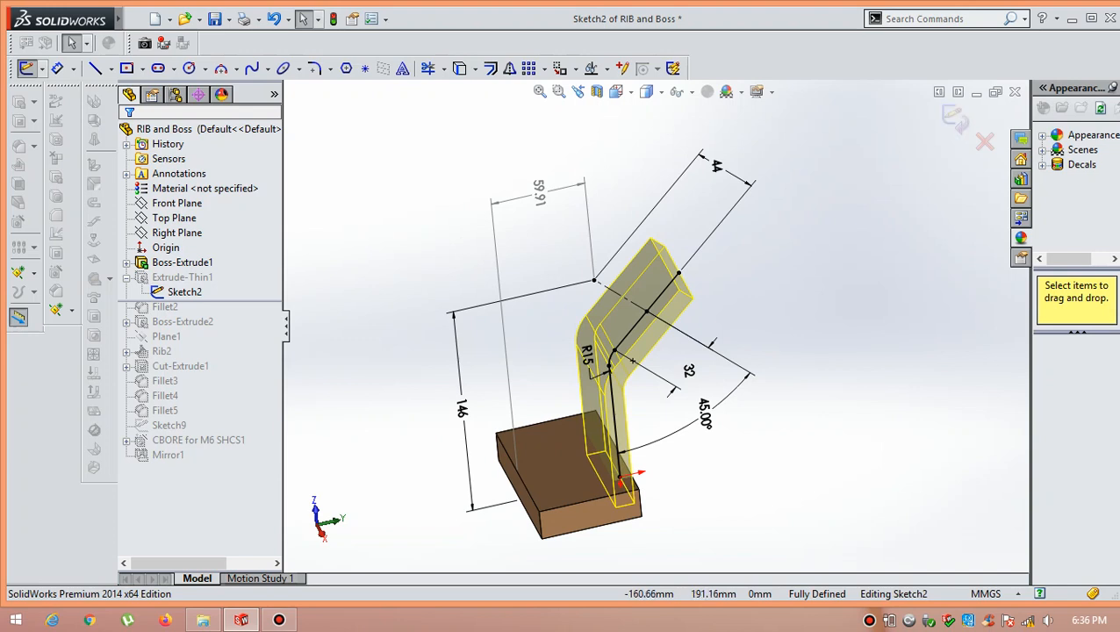
middle_click_drag(632, 360, 633, 361)
scroll(827, 209, "down", 1)
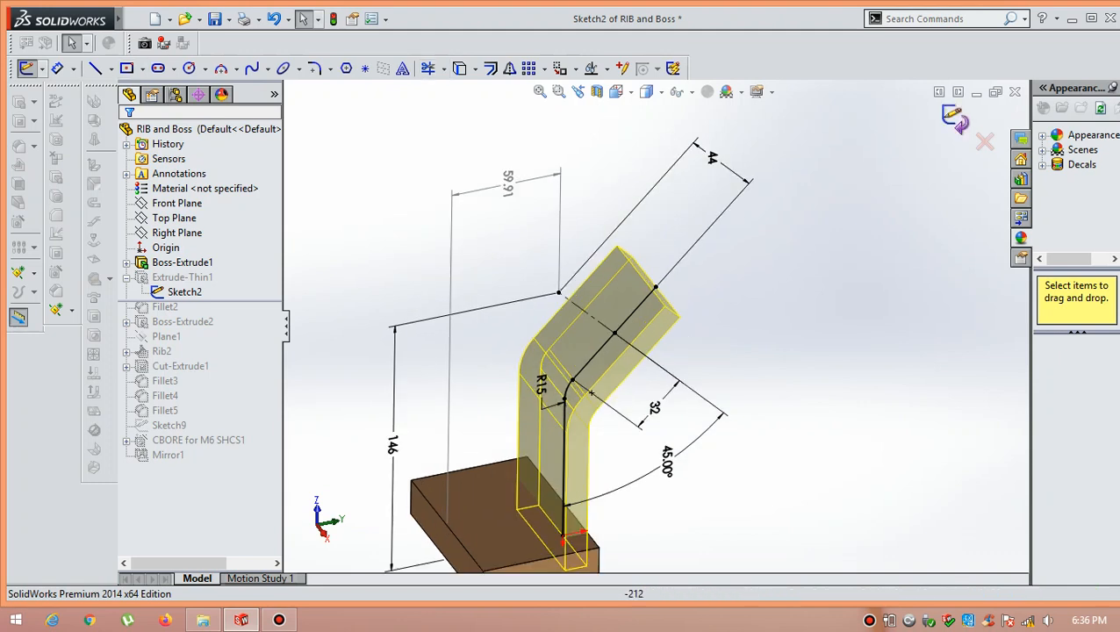
- Add a driven dimension for the length of the sloped upper line in Sketch2
left_click(57, 69)
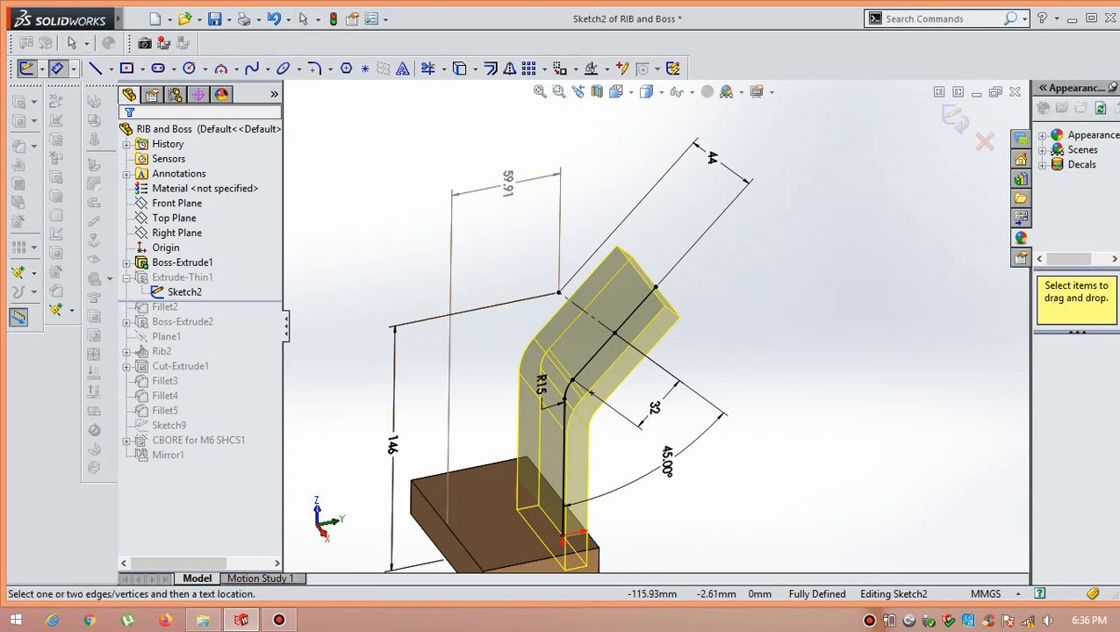
left_click(594, 356)
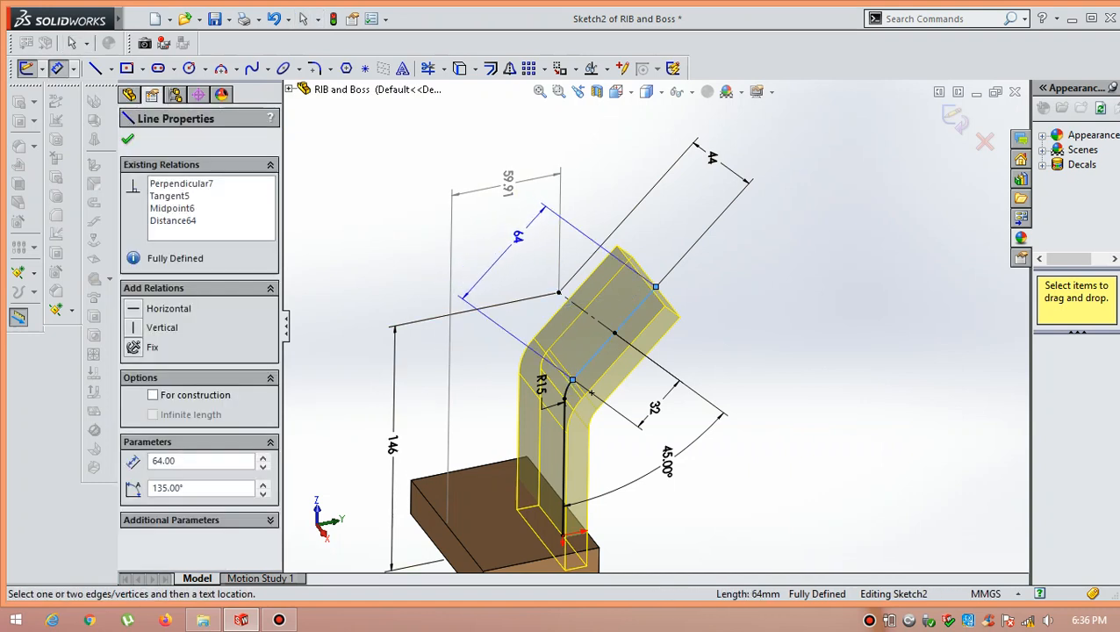
left_click(517, 234)
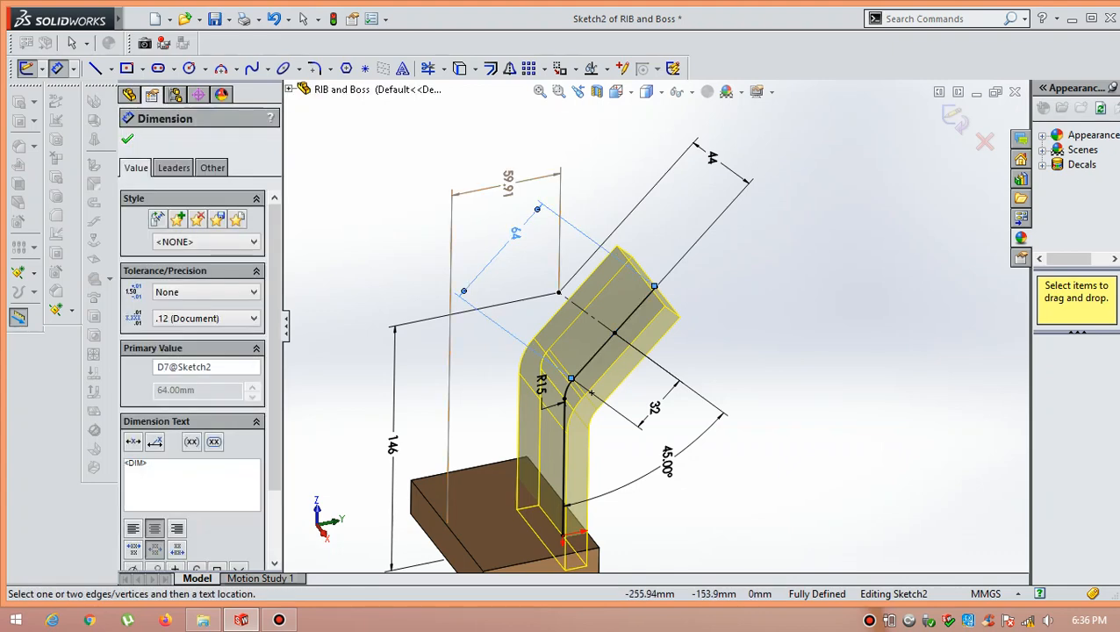
key("Escape")
- Add a driven dimension for the length of the vertical line below the bend in Sketch2
scroll(619, 325, "down", 2)
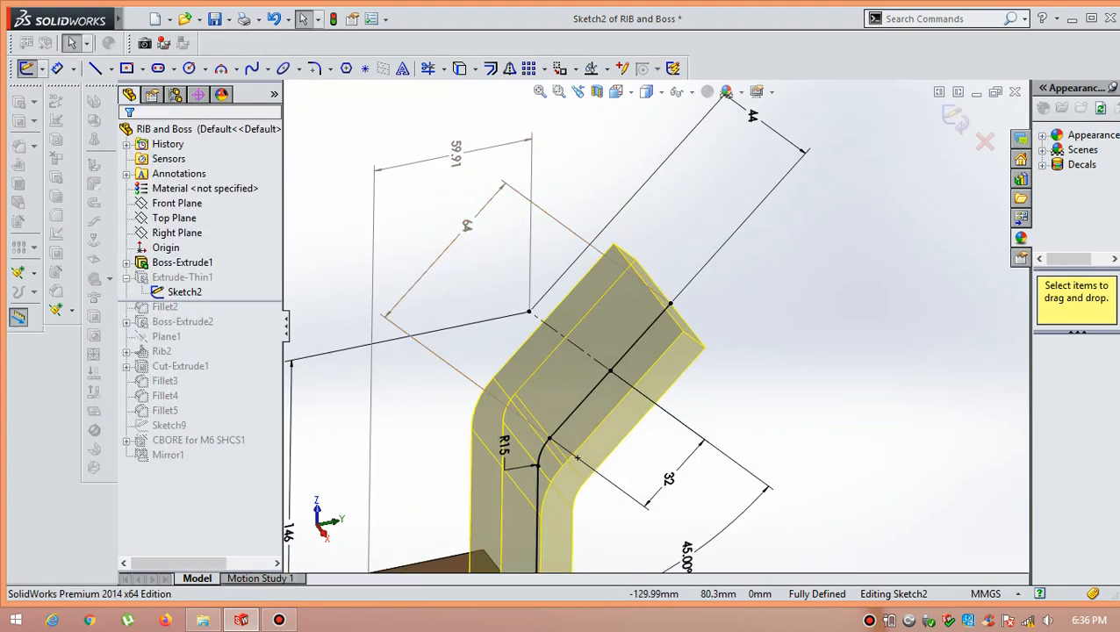
scroll(619, 325, "down", 1)
scroll(578, 436, "up", 1)
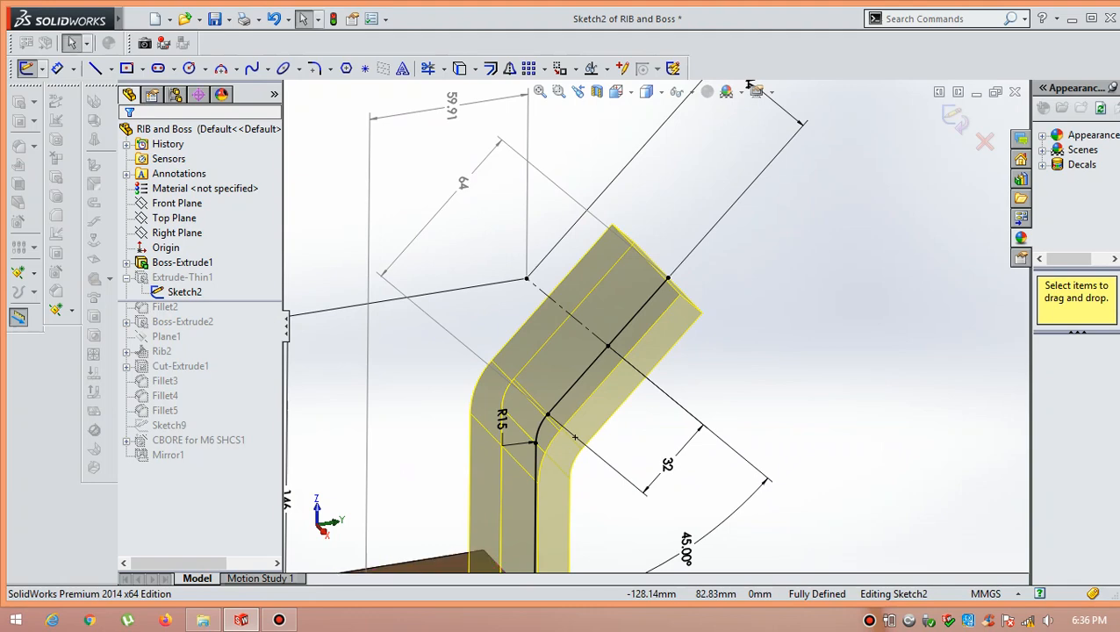
scroll(587, 416, "up", 1)
scroll(588, 420, "down", 1)
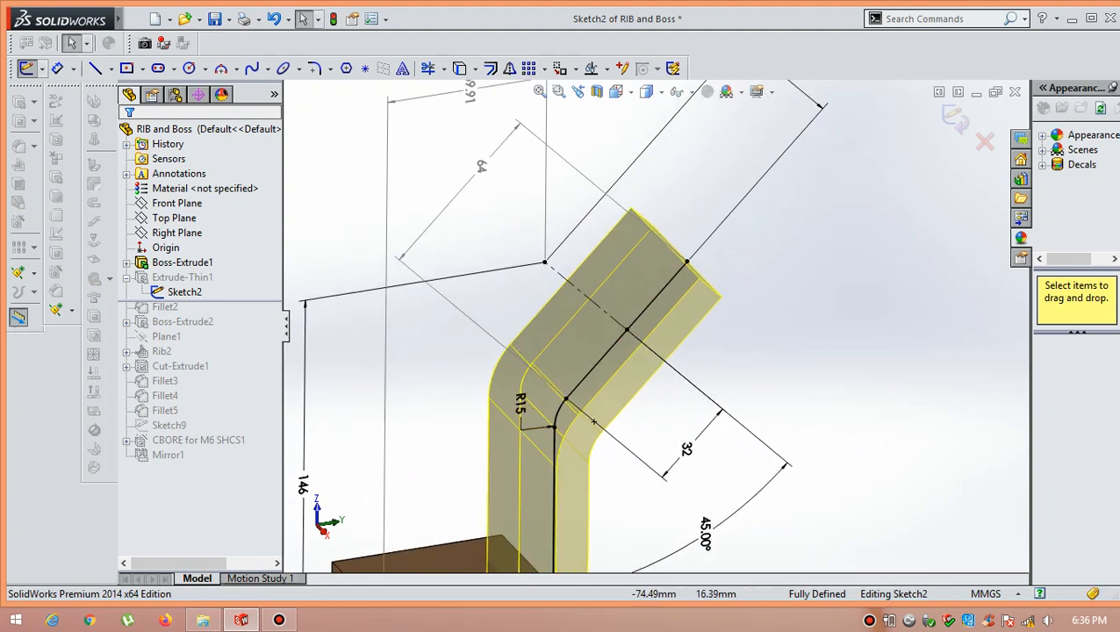
scroll(589, 442, "down", 1)
scroll(590, 442, "up", 3)
scroll(650, 326, "down", 2)
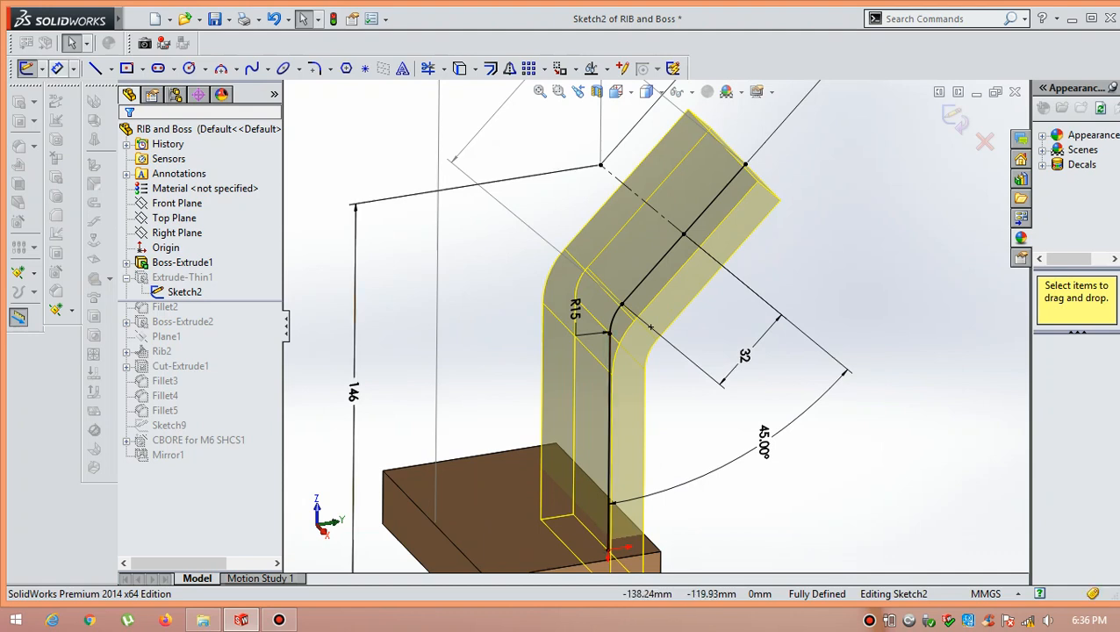
left_click(57, 69)
left_click(611, 373)
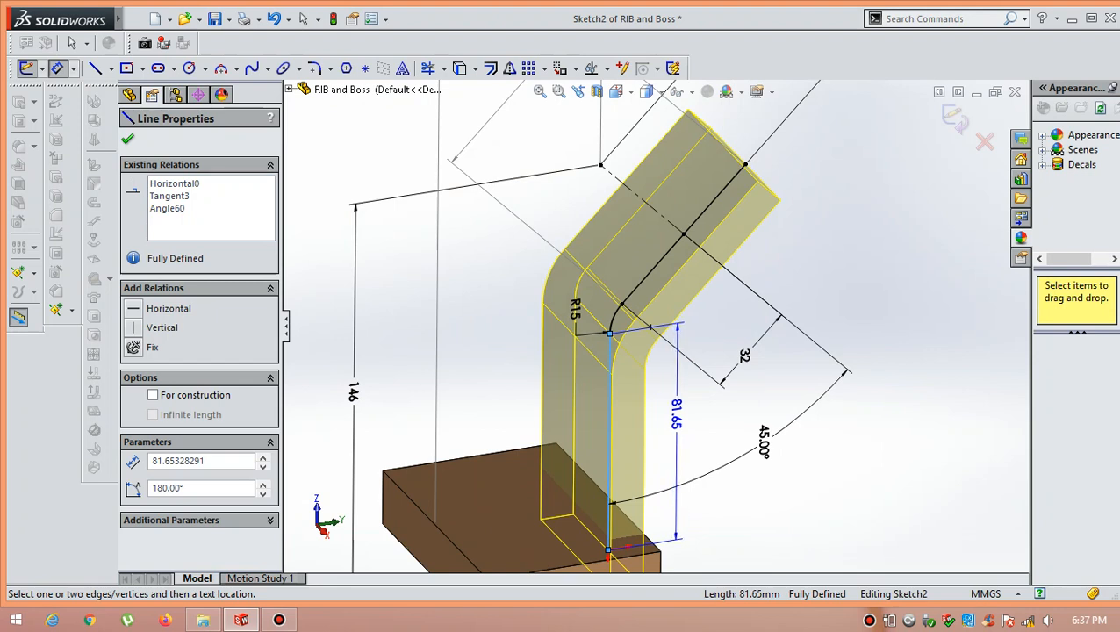
left_click(676, 415)
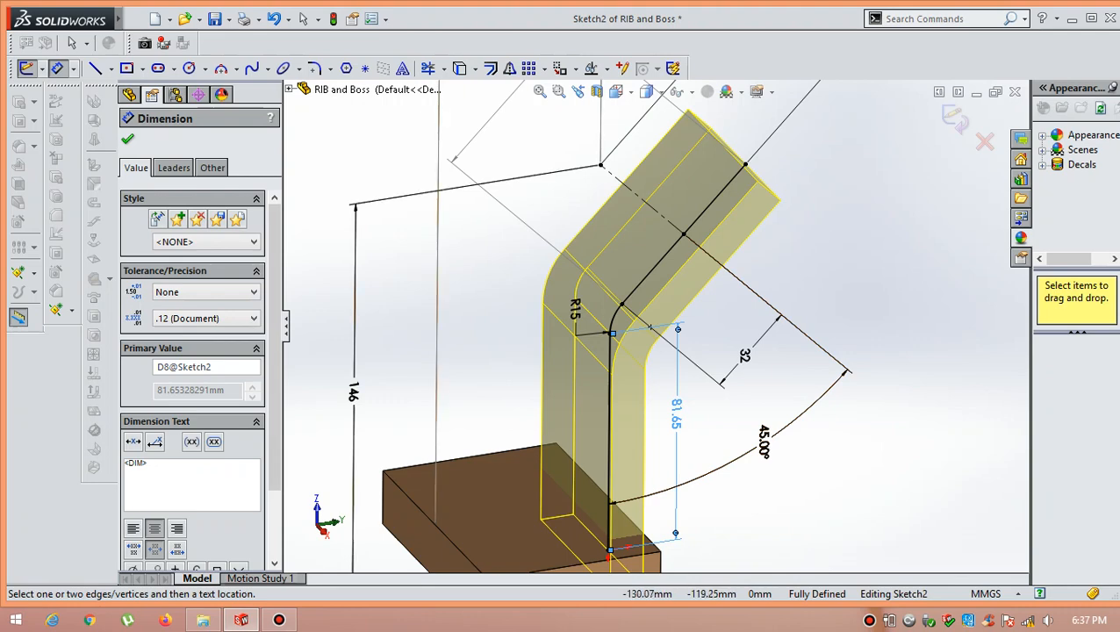
key("Escape")
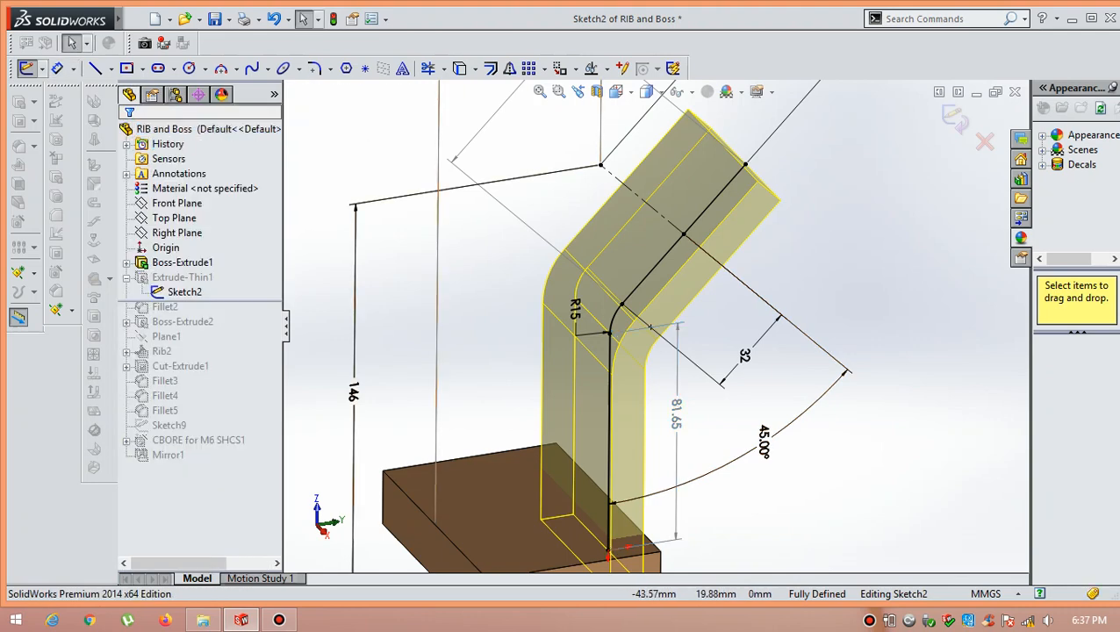
- Try to edit the vertical line's length dimension, dismiss the message, and exit Sketch2
double_click(676, 418)
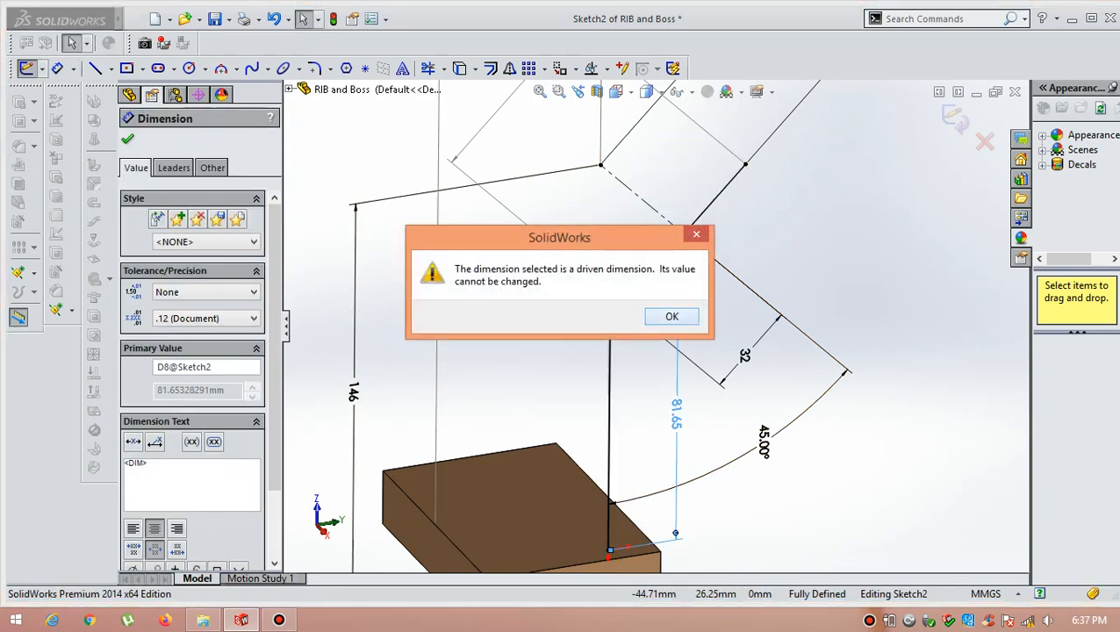
left_click(669, 318)
scroll(657, 323, "up", 1)
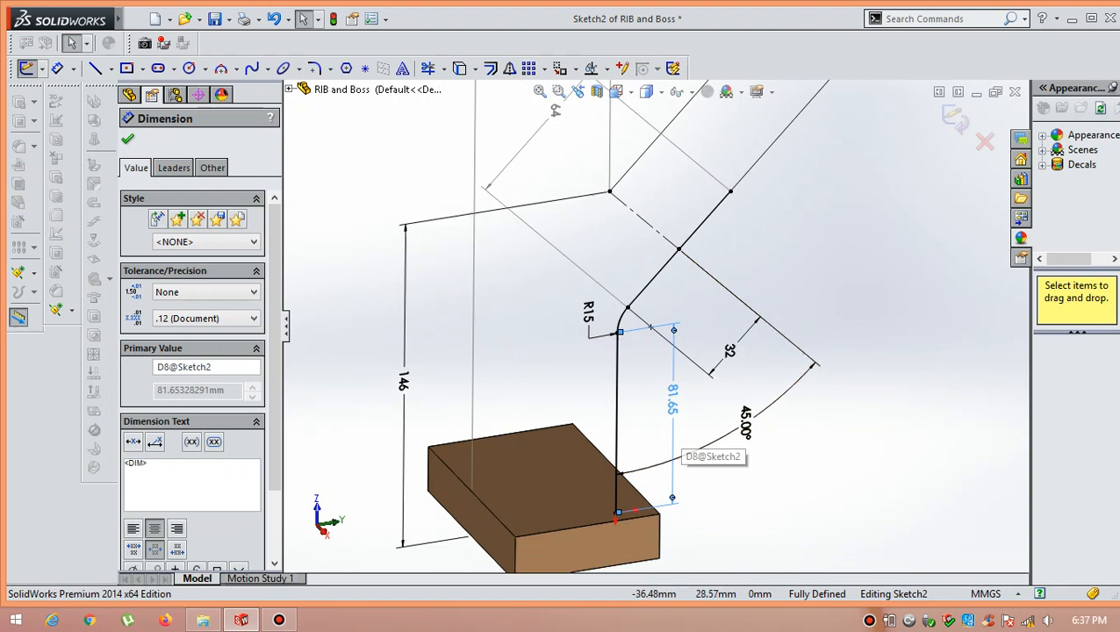
scroll(653, 329, "up", 1)
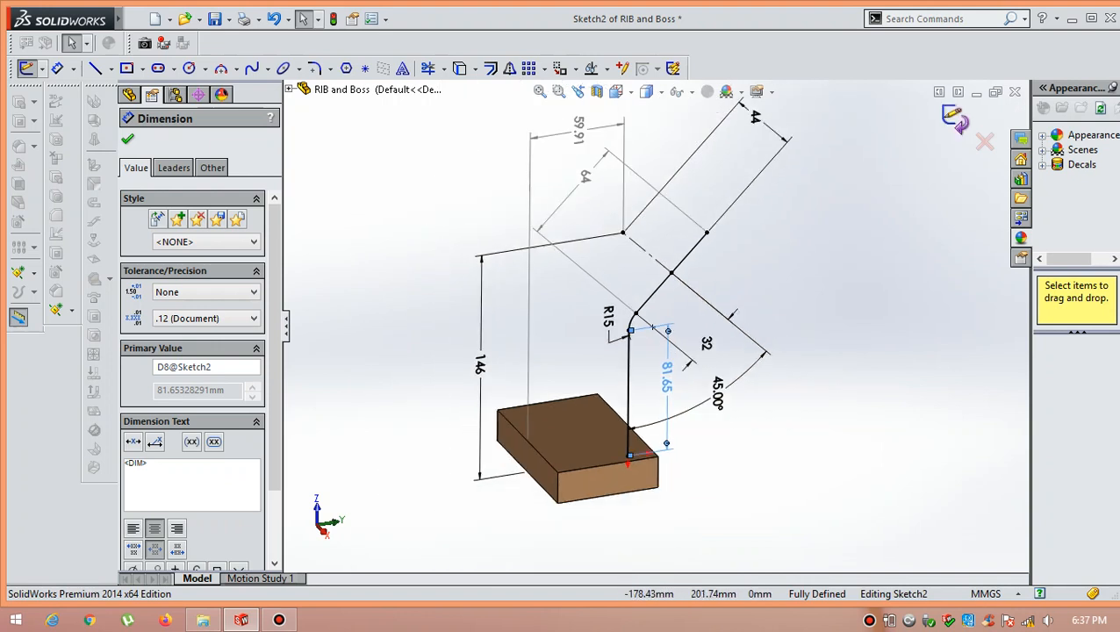
left_click(956, 118)
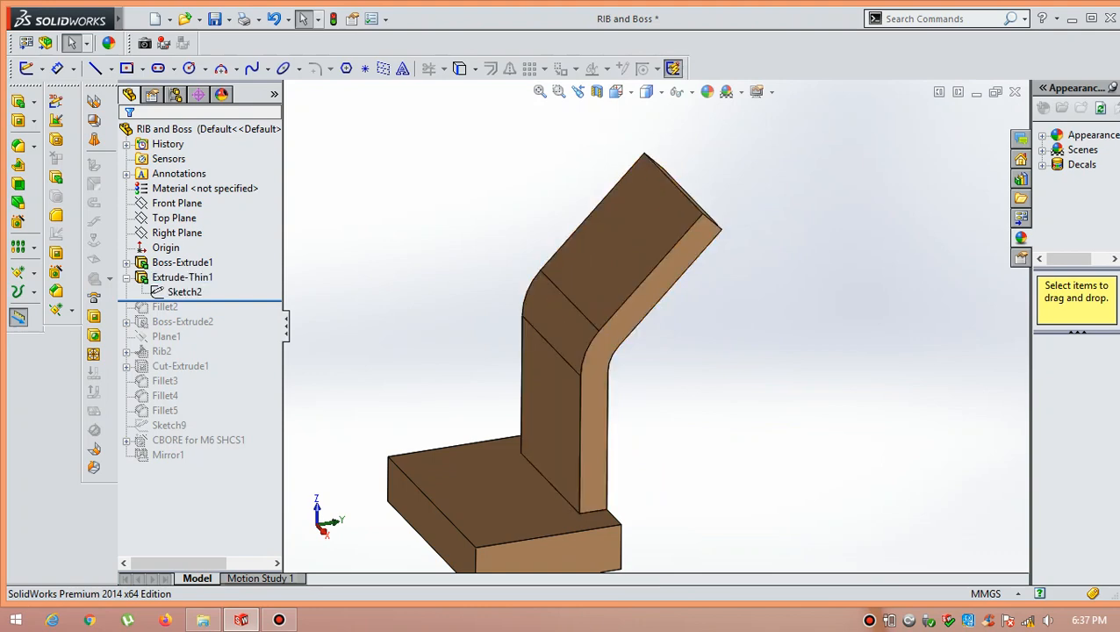
- Review Extrude-Thin1's feature definition, covering its end condition, depth and thin-wall settings, and close it without changes
right_click(192, 277)
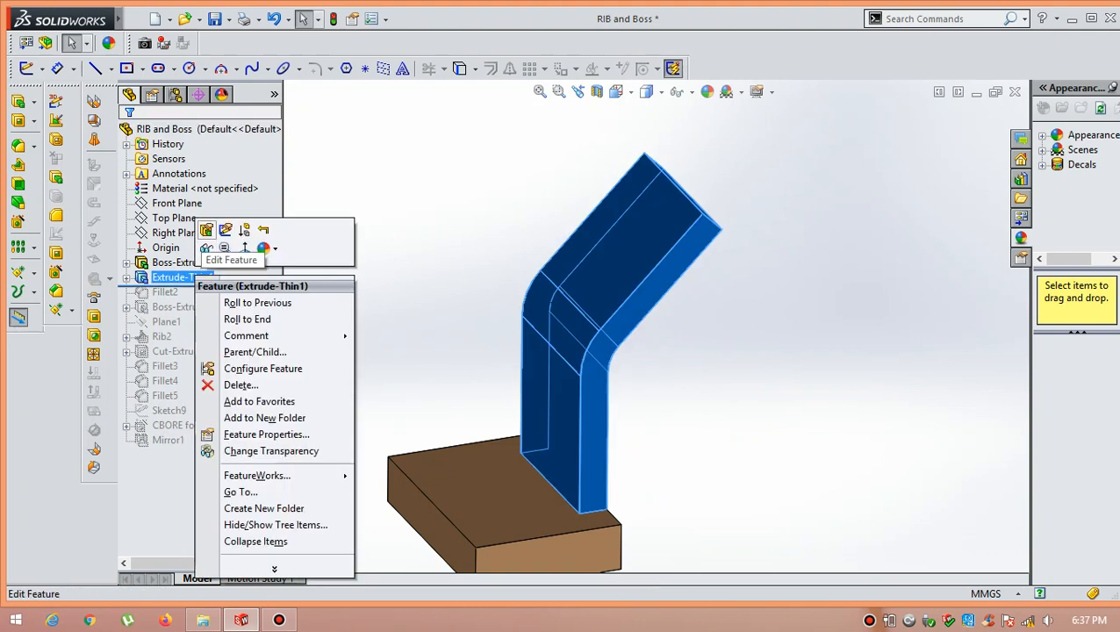
left_click(201, 230)
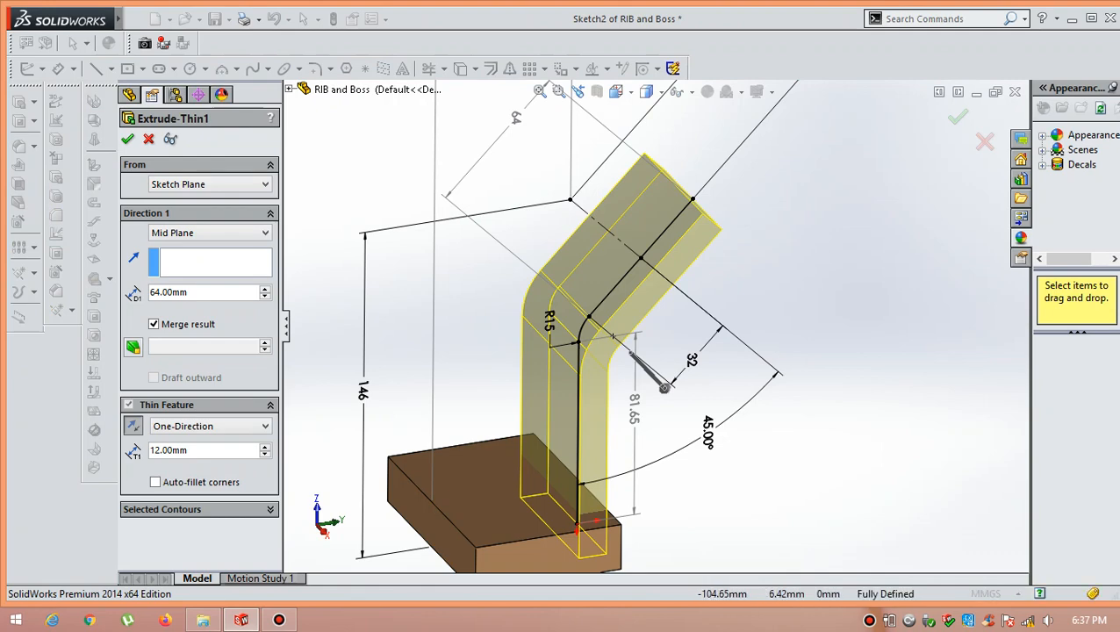
middle_click_drag(772, 237, 782, 110)
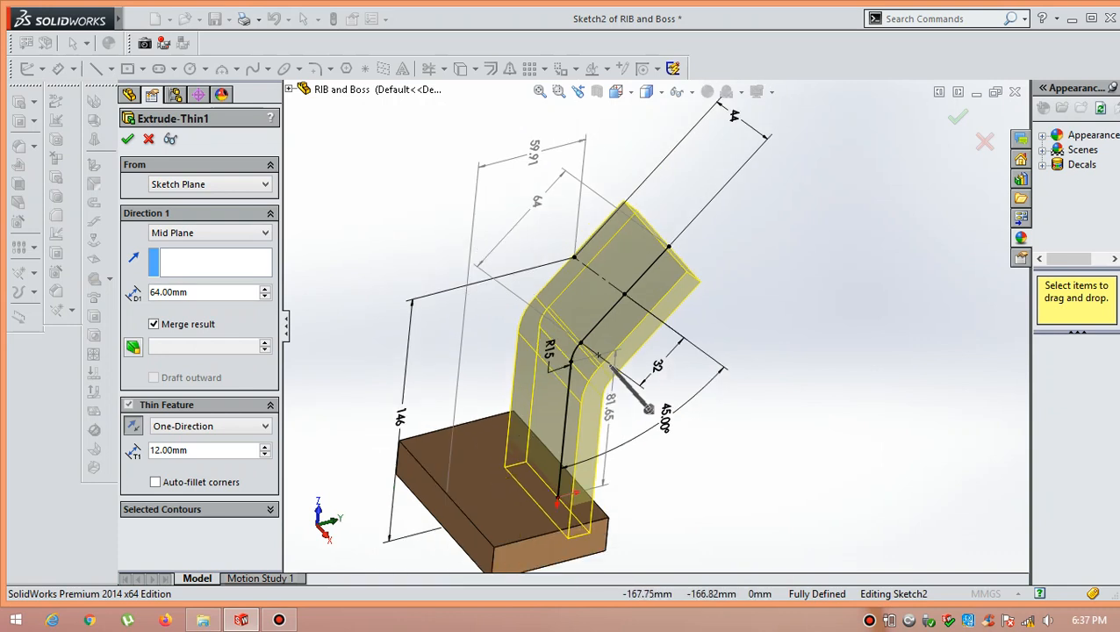
scroll(648, 257, "down", 2)
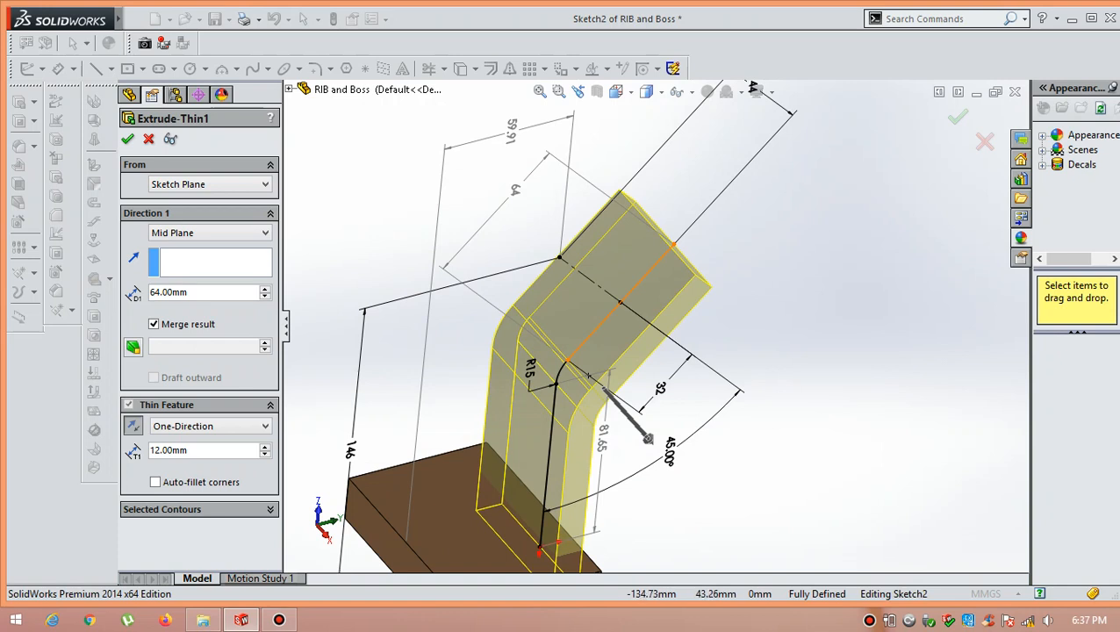
scroll(655, 212, "down", 2)
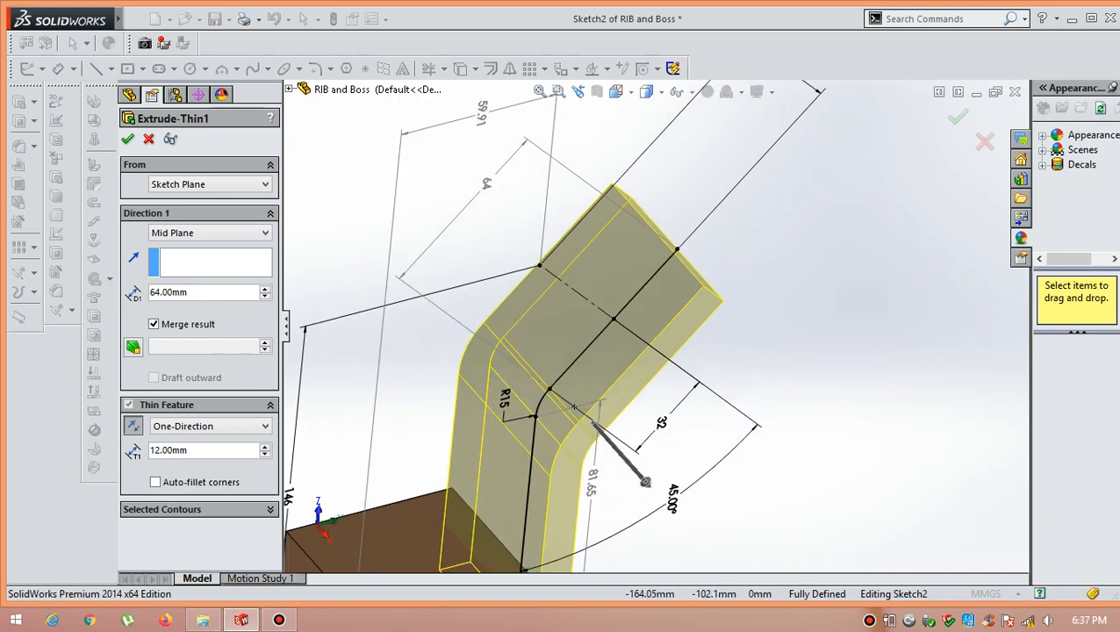
scroll(624, 205, "down", 2)
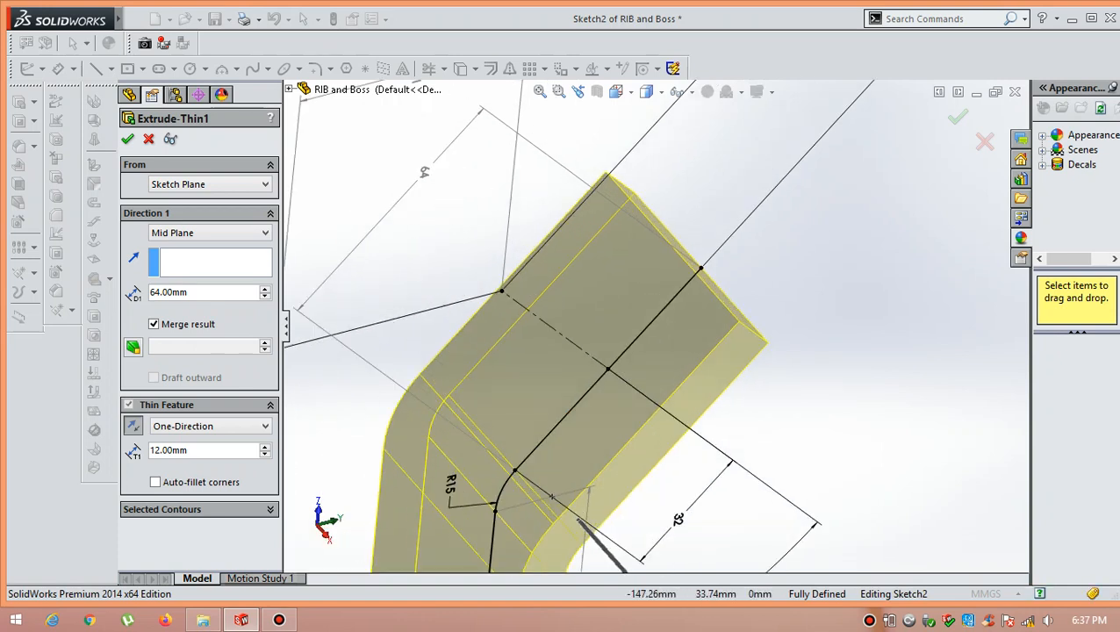
scroll(650, 318, "up", 5)
scroll(649, 329, "up", 3)
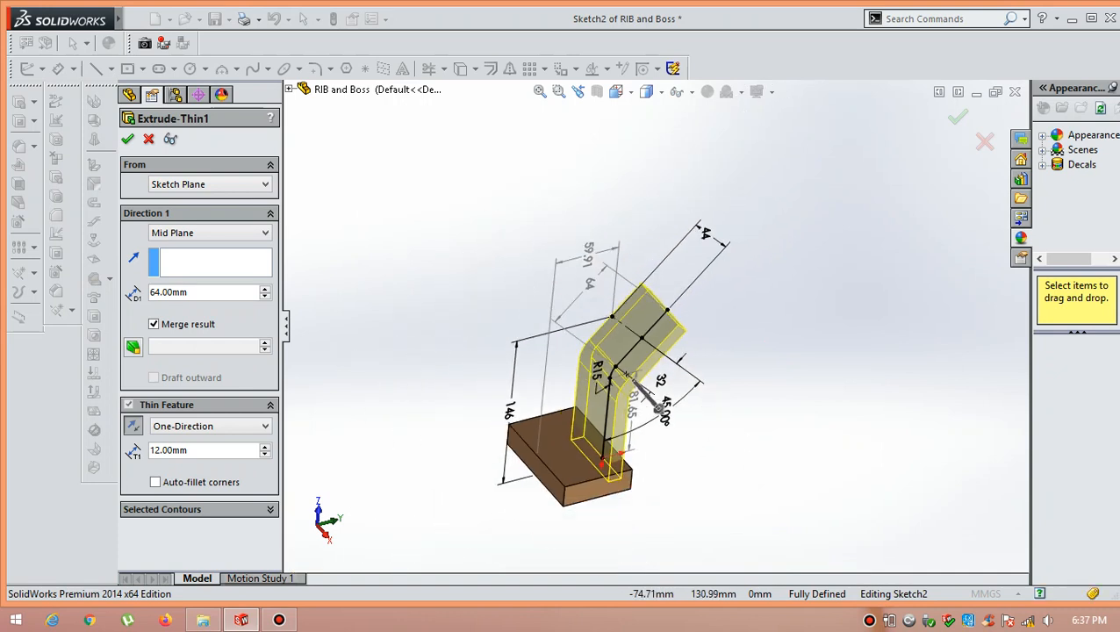
middle_click_drag(658, 406, 654, 409)
middle_click_drag(614, 320, 615, 330)
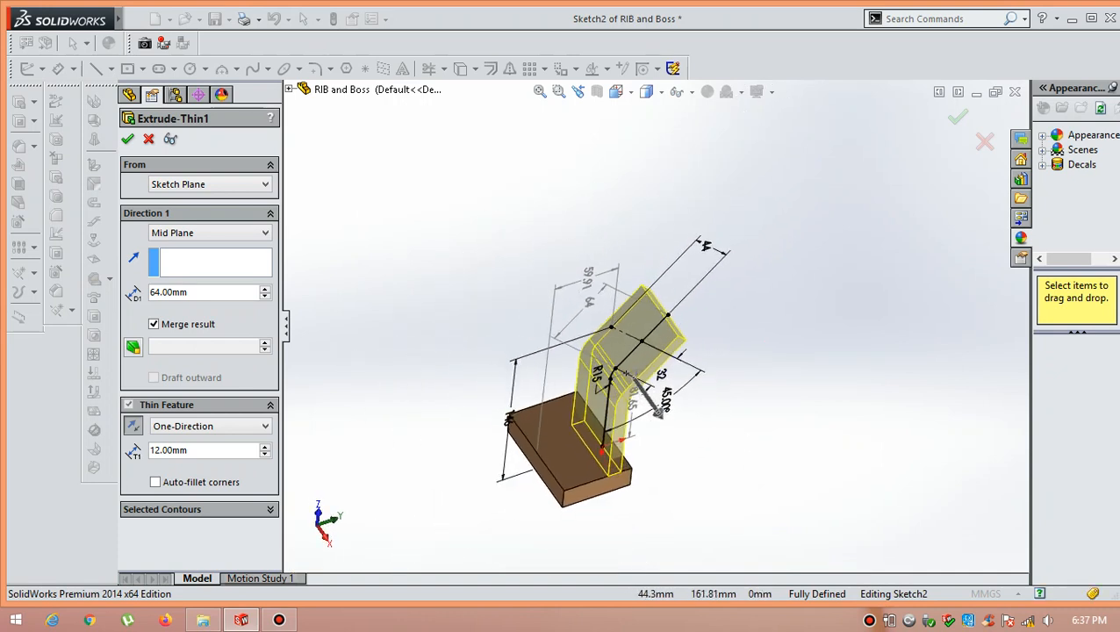
scroll(676, 294, "down", 1)
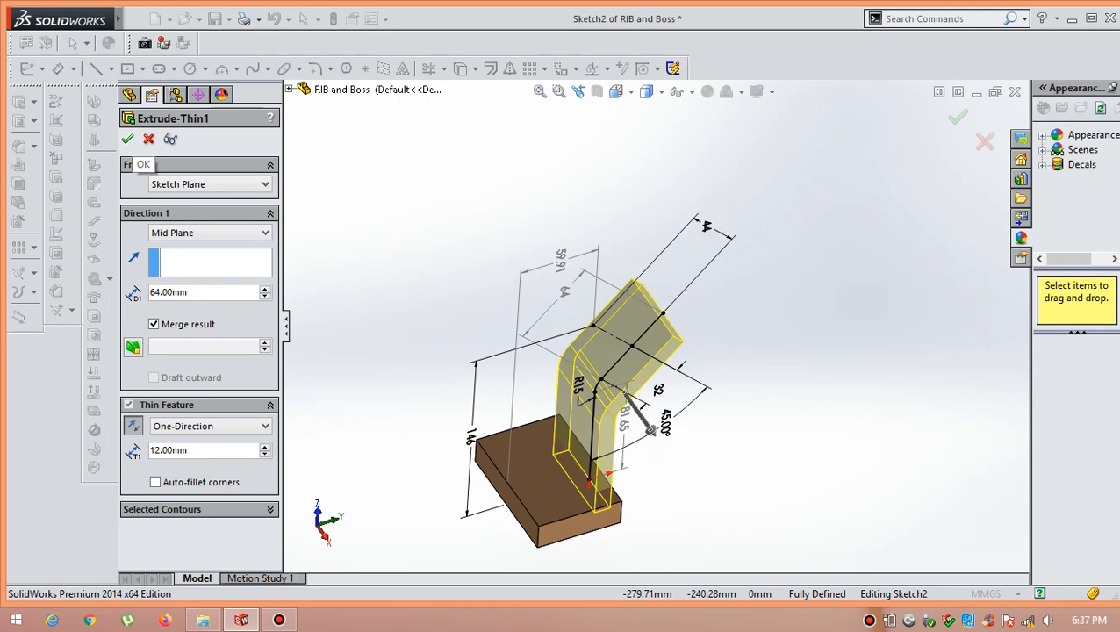
key("Return")
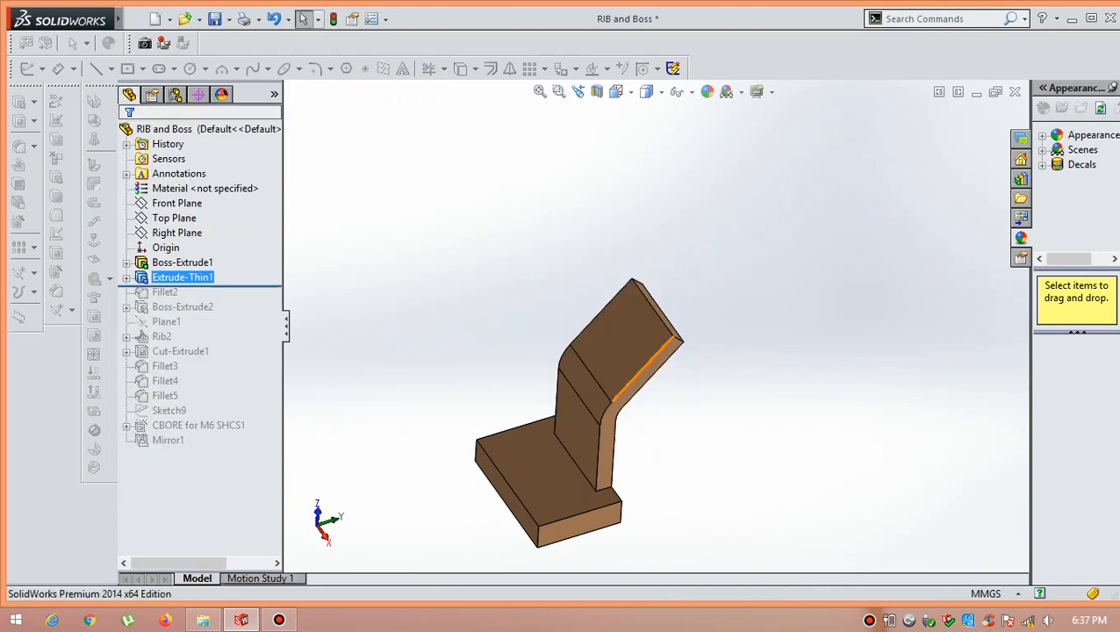
- Inspect the bent thin plate from several angles and roll the feature history forward past Fillet2
mouse_move(649, 378)
middle_mouse_down()
mouse_move(676, 380)
mouse_move(654, 394)
middle_mouse_up()
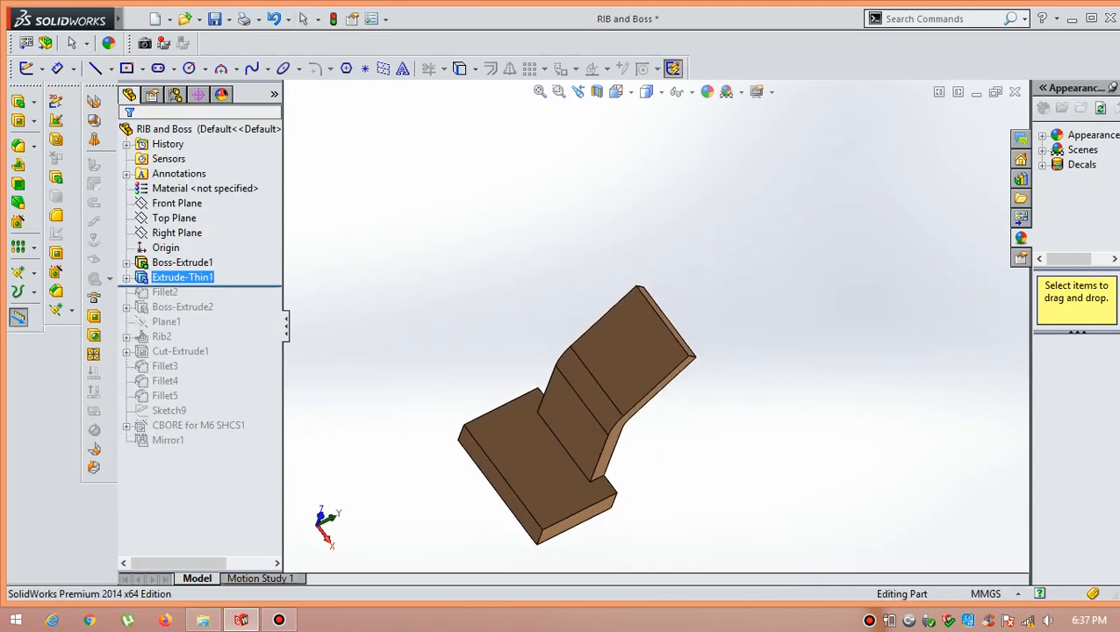
scroll(654, 394, "down", 3)
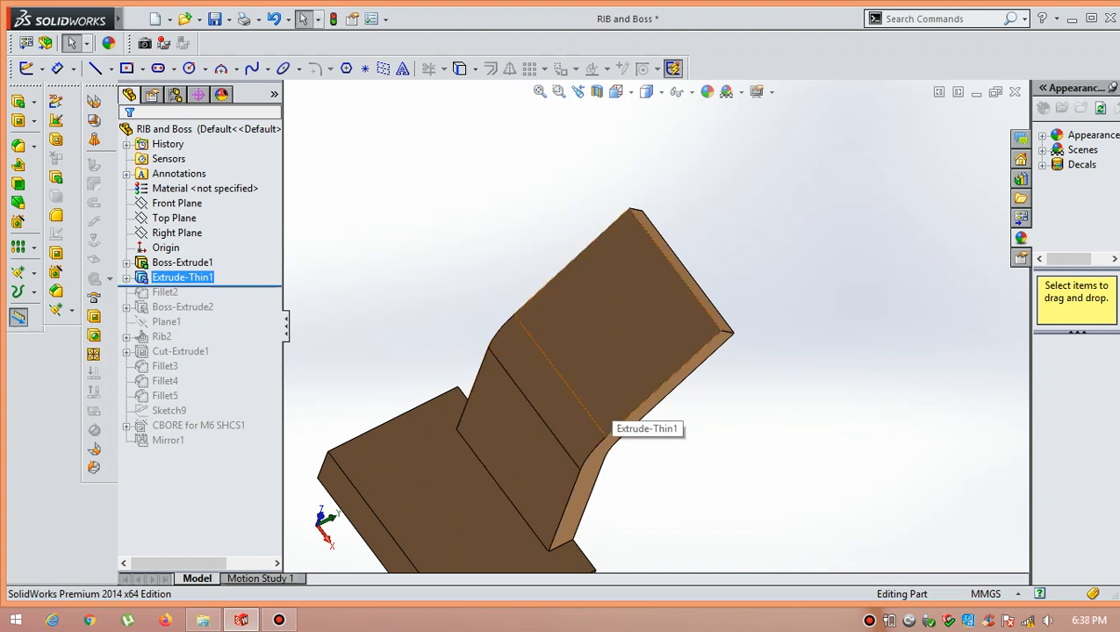
middle_click_drag(669, 392, 651, 326)
scroll(652, 324, "up", 3)
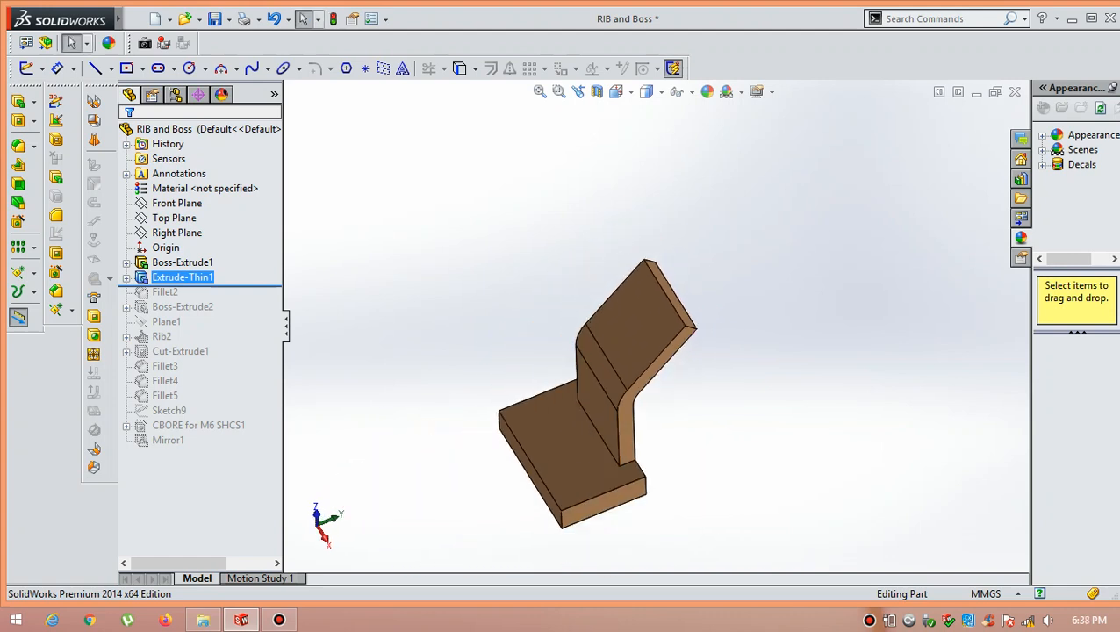
left_click_drag(200, 286, 200, 301)
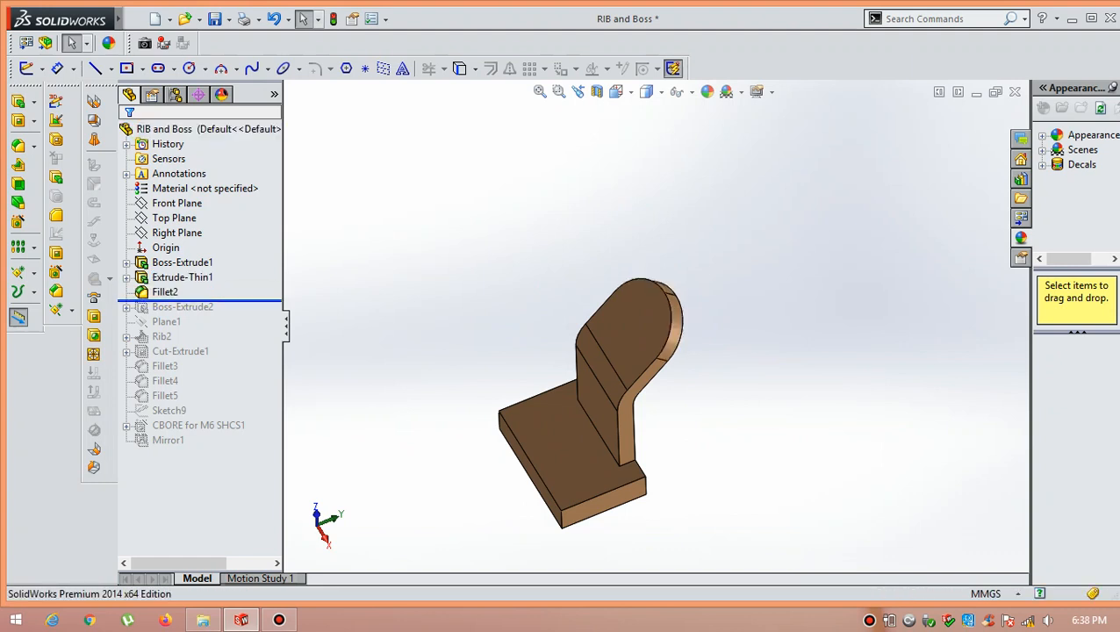
- Review Fillet2's definition, covering the filleted edges and radius at the plate's upper end, and close it without changes
left_click(182, 307)
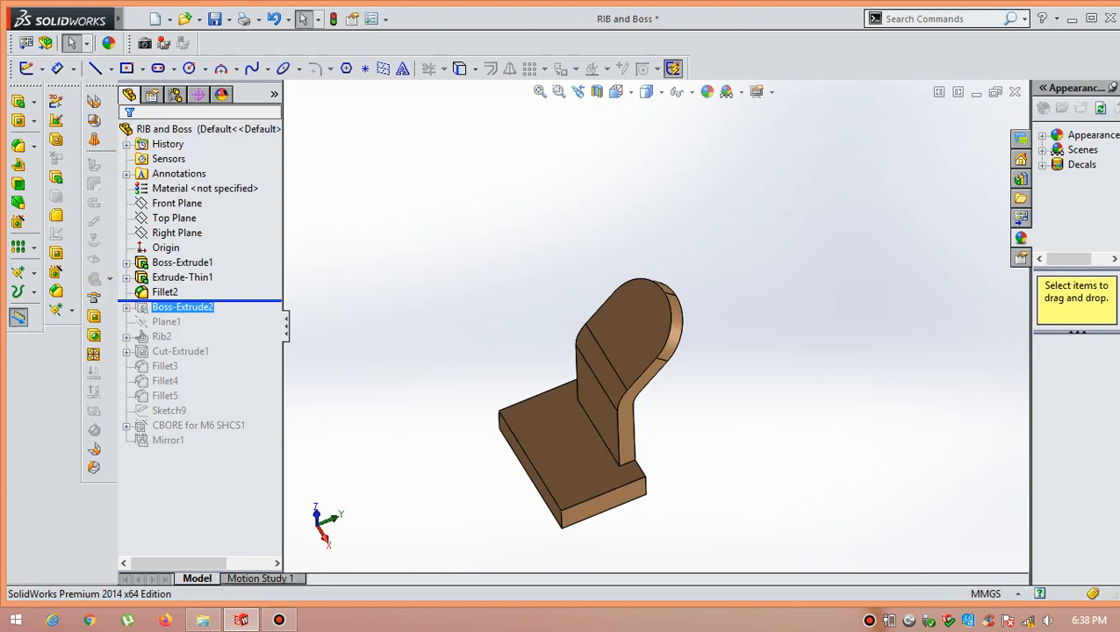
left_click(167, 292)
right_click(172, 293)
left_click(186, 250)
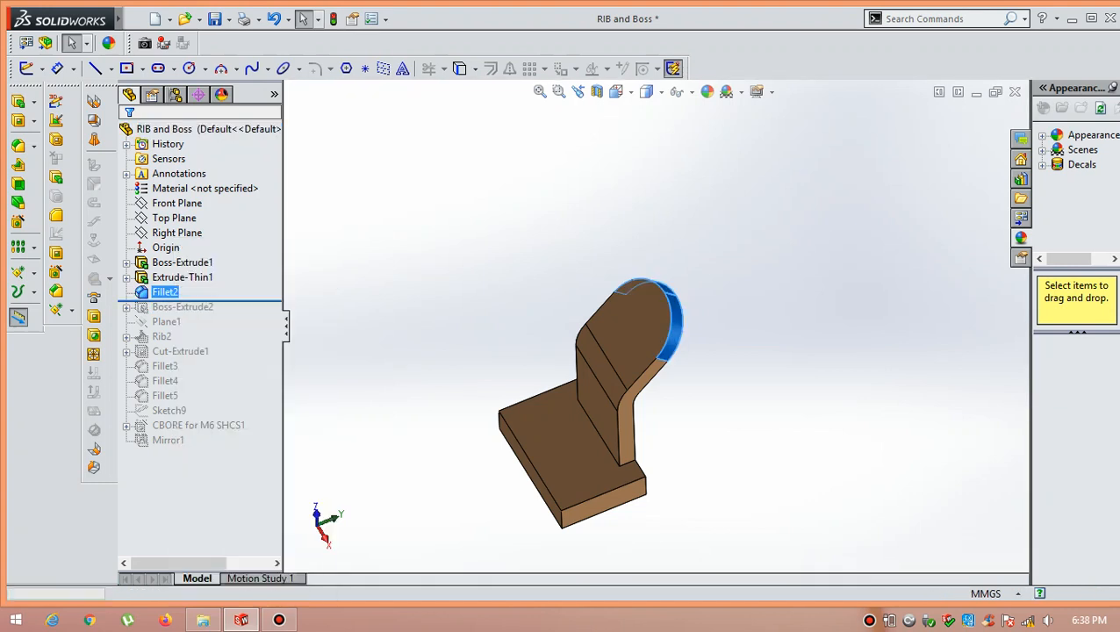
scroll(724, 281, "down", 3)
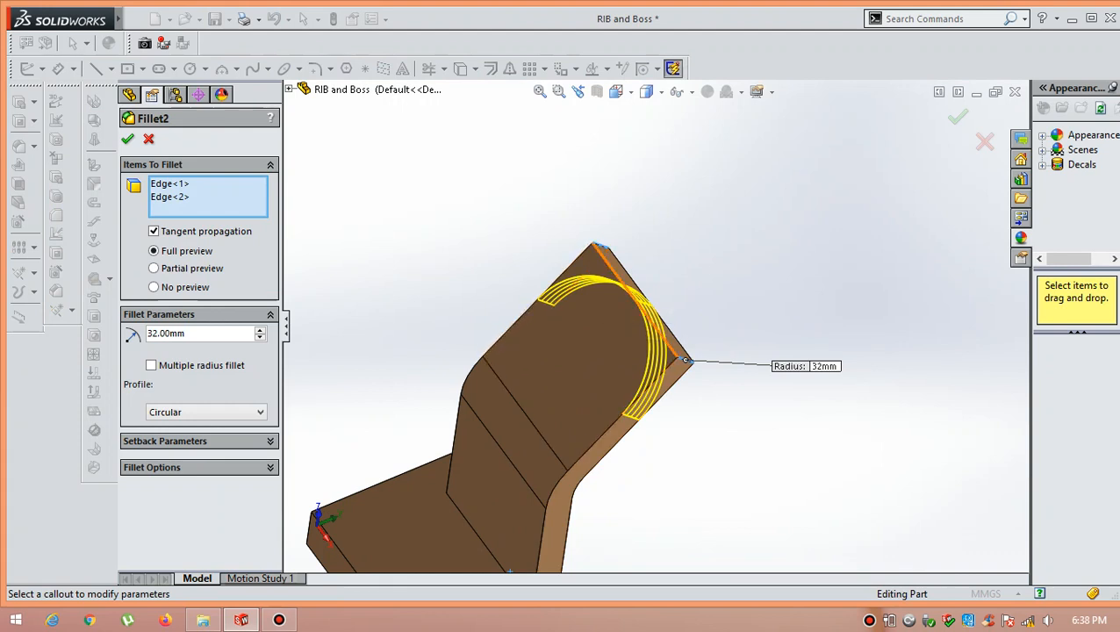
scroll(685, 360, "down", 1)
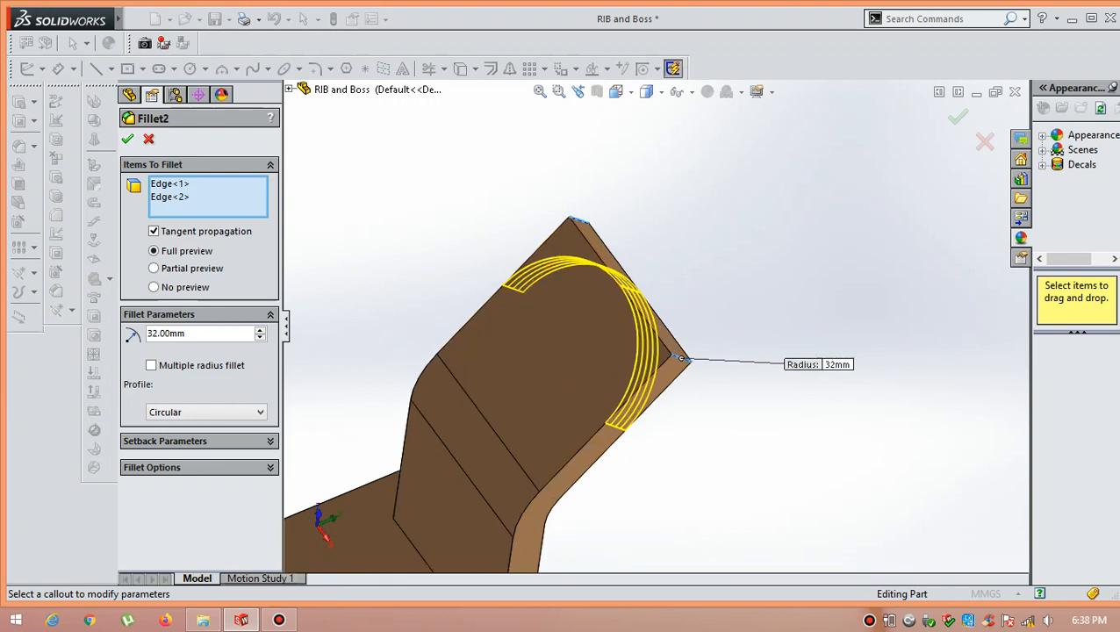
left_click(128, 139)
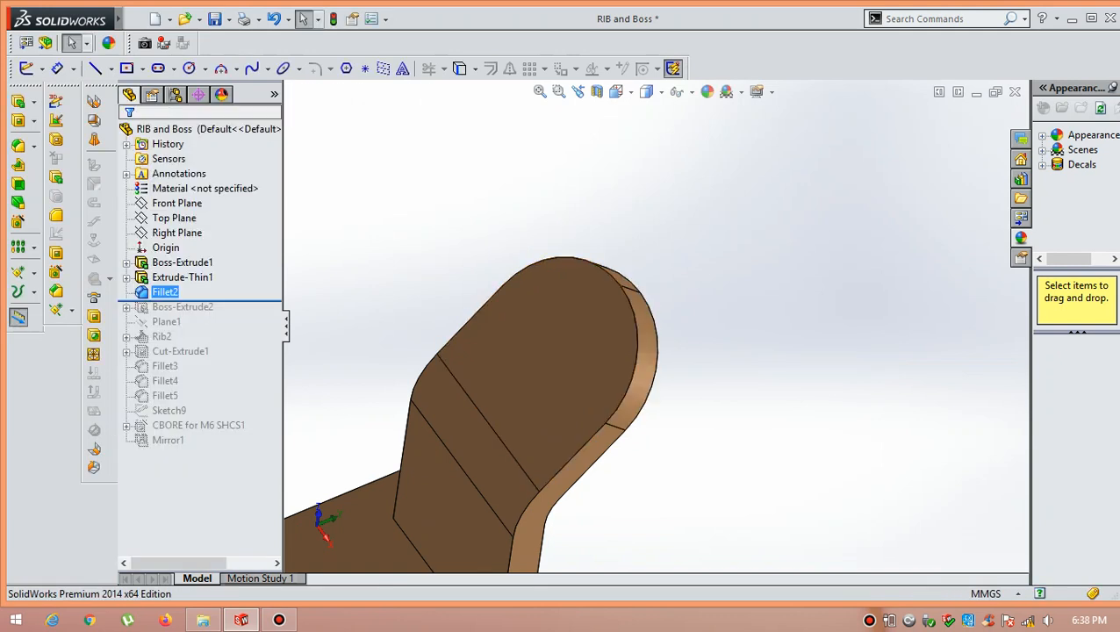
- Roll the history forward past Boss-Extrude2, examine the circle and diameter dimension in its Sketch3, and exit the sketch
left_click_drag(200, 301, 200, 315)
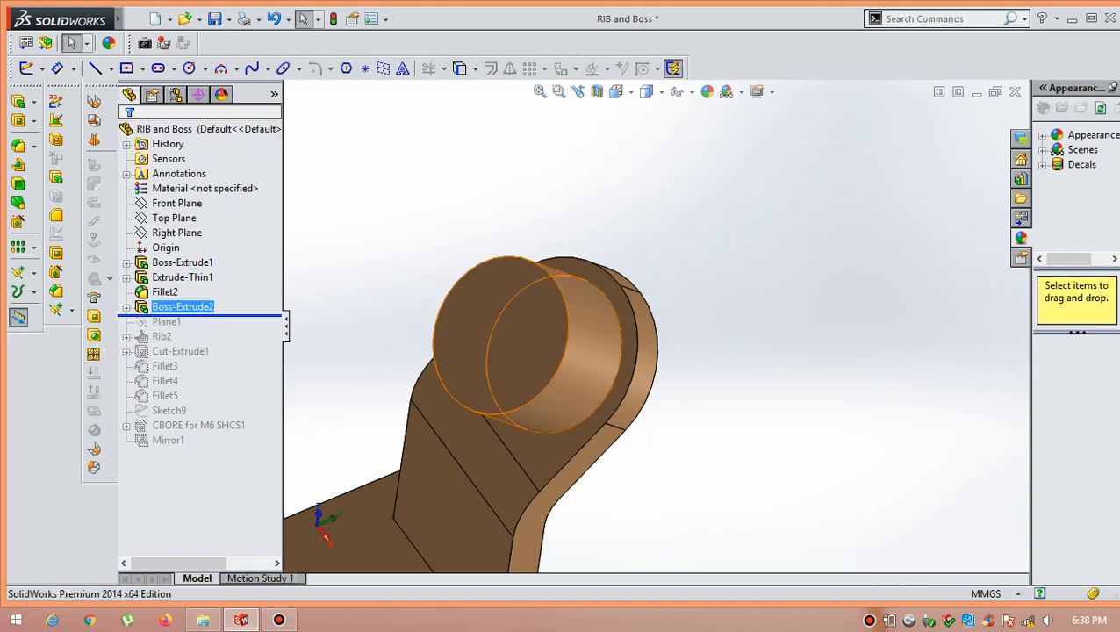
right_click(206, 308)
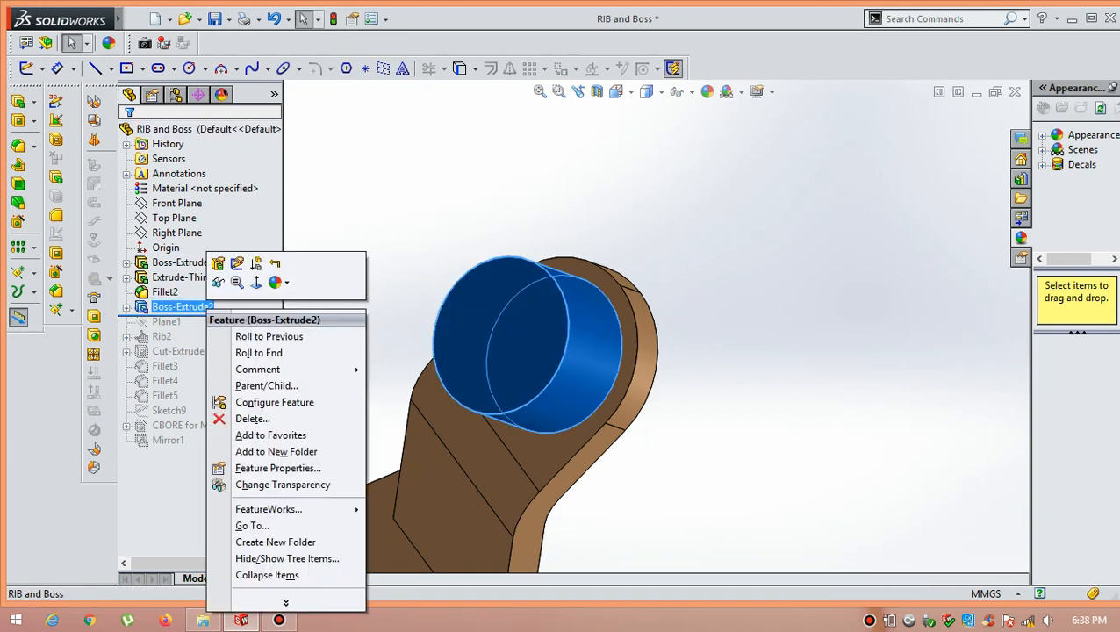
left_click(126, 307)
right_click(183, 321)
left_click(194, 277)
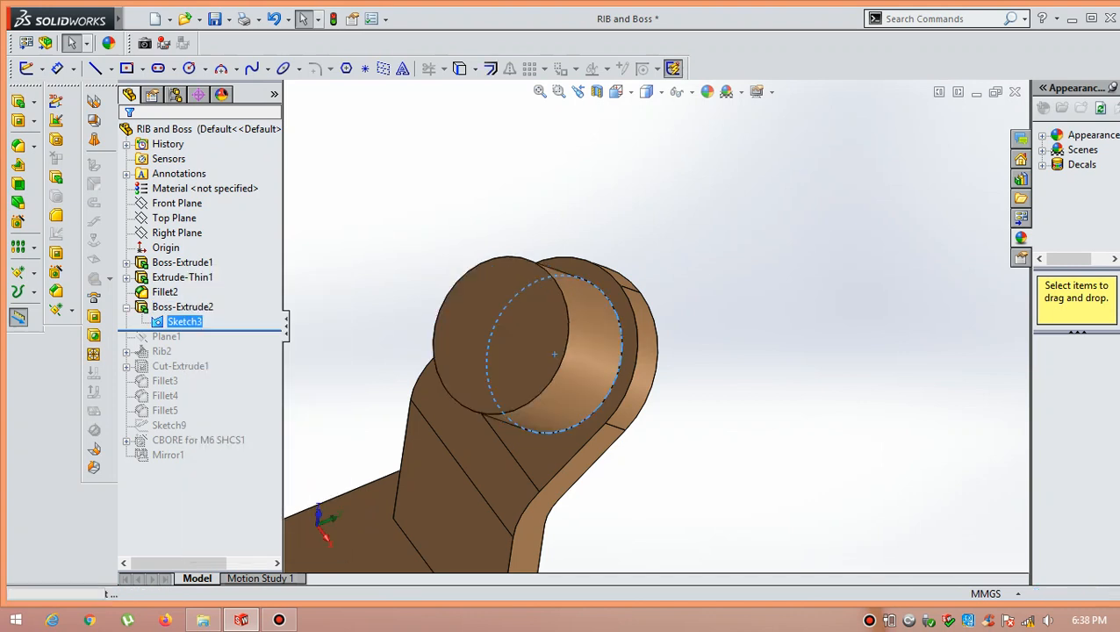
scroll(653, 326, "up", 2)
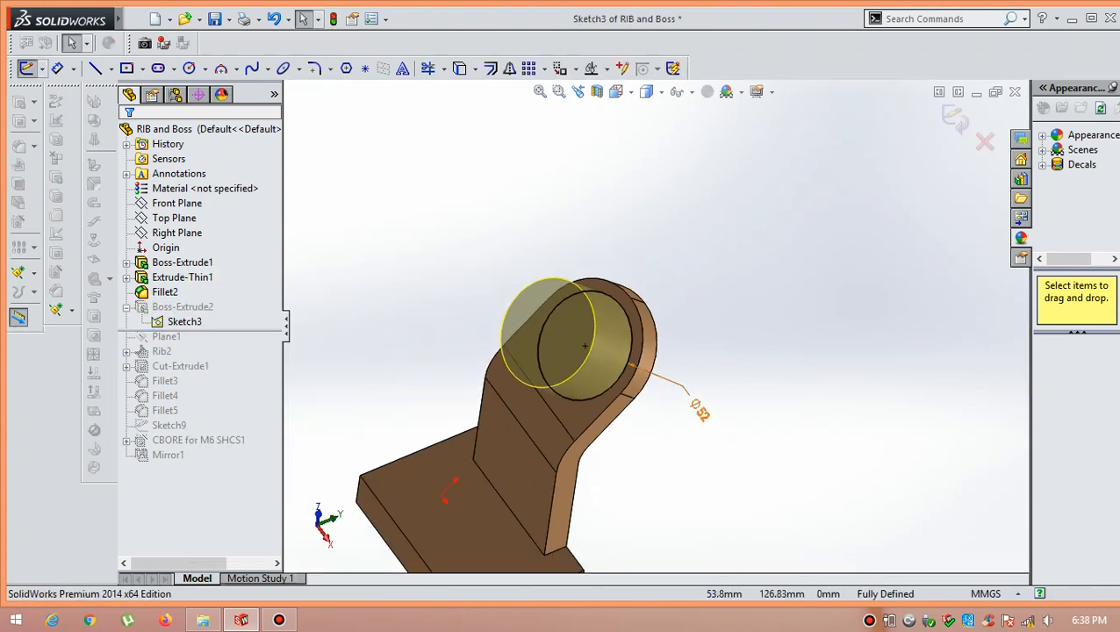
scroll(562, 354, "down", 3)
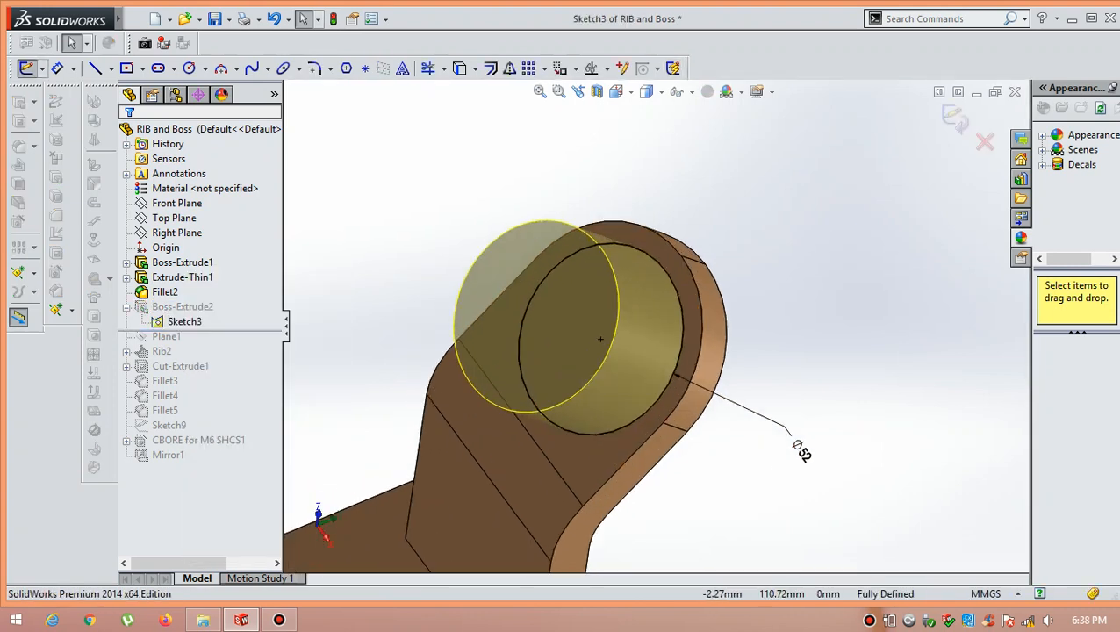
scroll(652, 322, "up", 1)
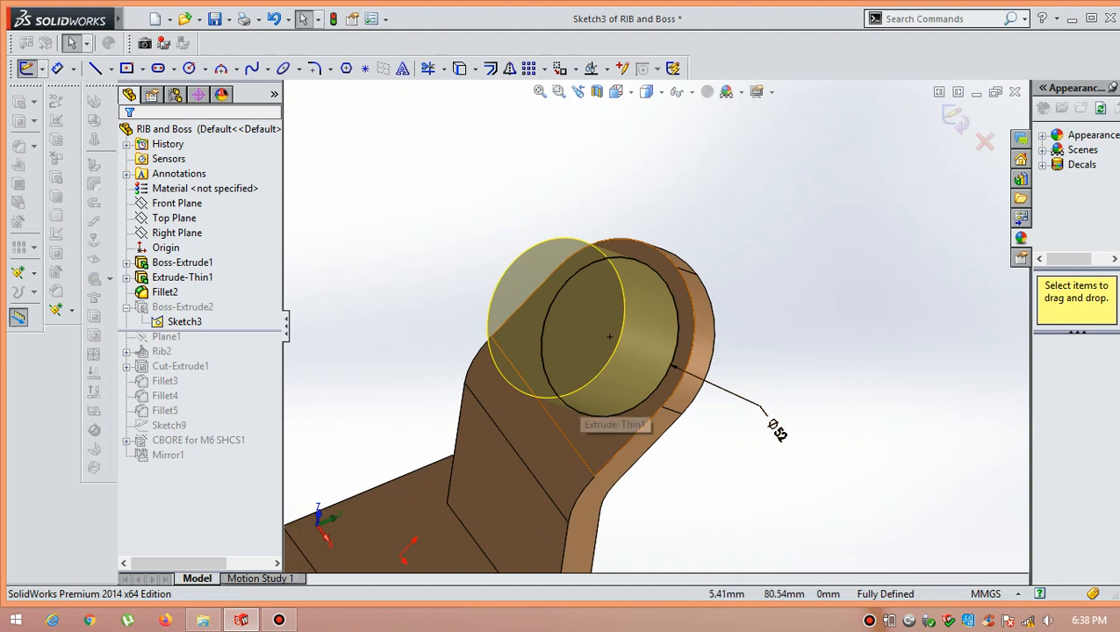
scroll(651, 322, "up", 2)
scroll(707, 391, "down", 1)
scroll(710, 400, "down", 1)
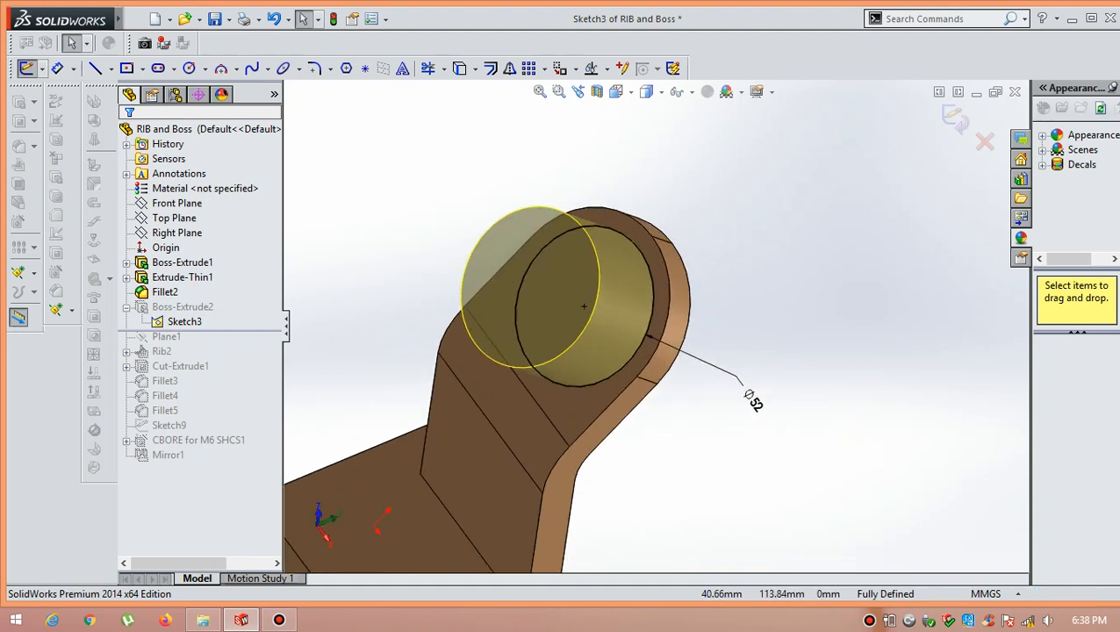
left_click(182, 306)
left_click(954, 118)
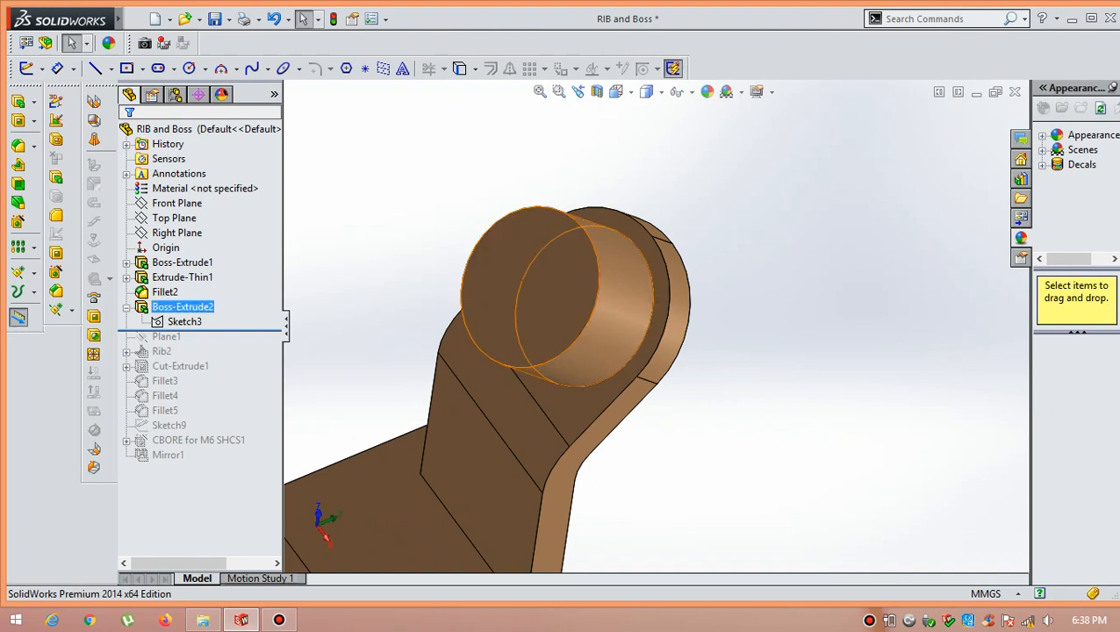
- Review Boss-Extrude2's feature definition, covering its end condition, depth and selected contour, and close it without changes
right_click(204, 307)
left_click(224, 265)
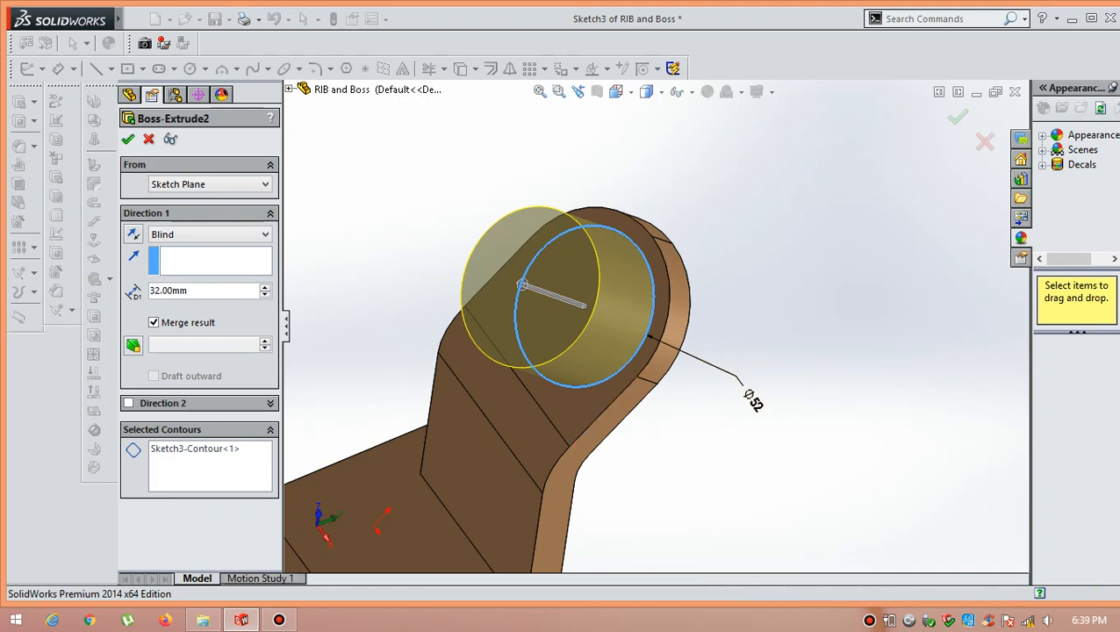
left_click(127, 139)
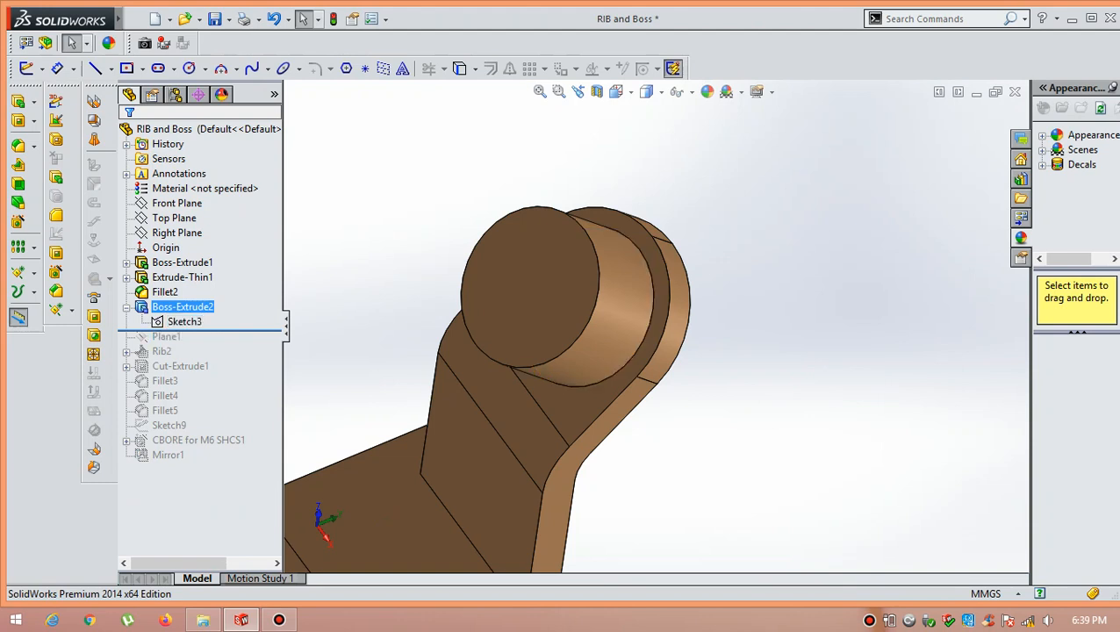
- Roll the history forward past Plane1 and show the plane to inspect its position through the bracket
left_click_drag(201, 330, 200, 344)
scroll(655, 327, "up", 3)
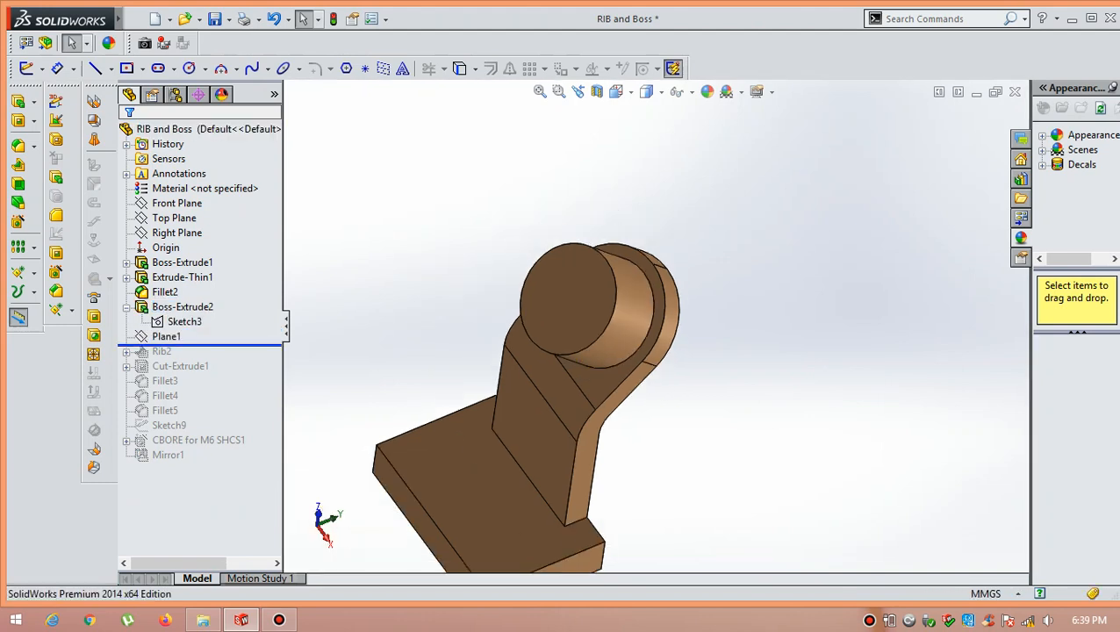
right_click(166, 337)
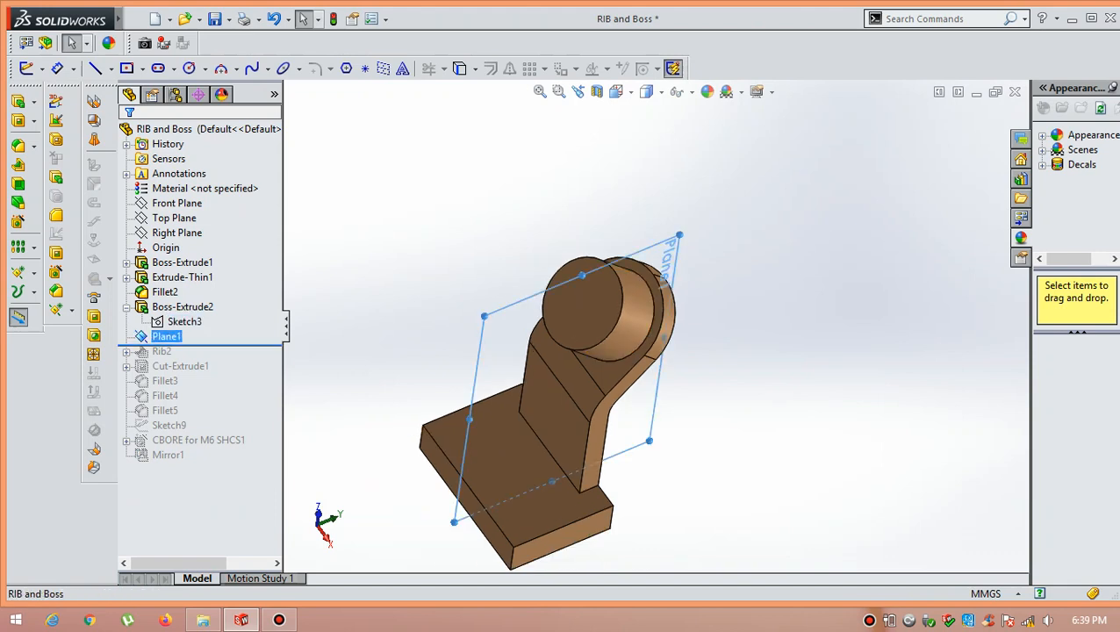
left_click(161, 276)
middle_click_drag(693, 351, 676, 395)
scroll(676, 342, "up", 1)
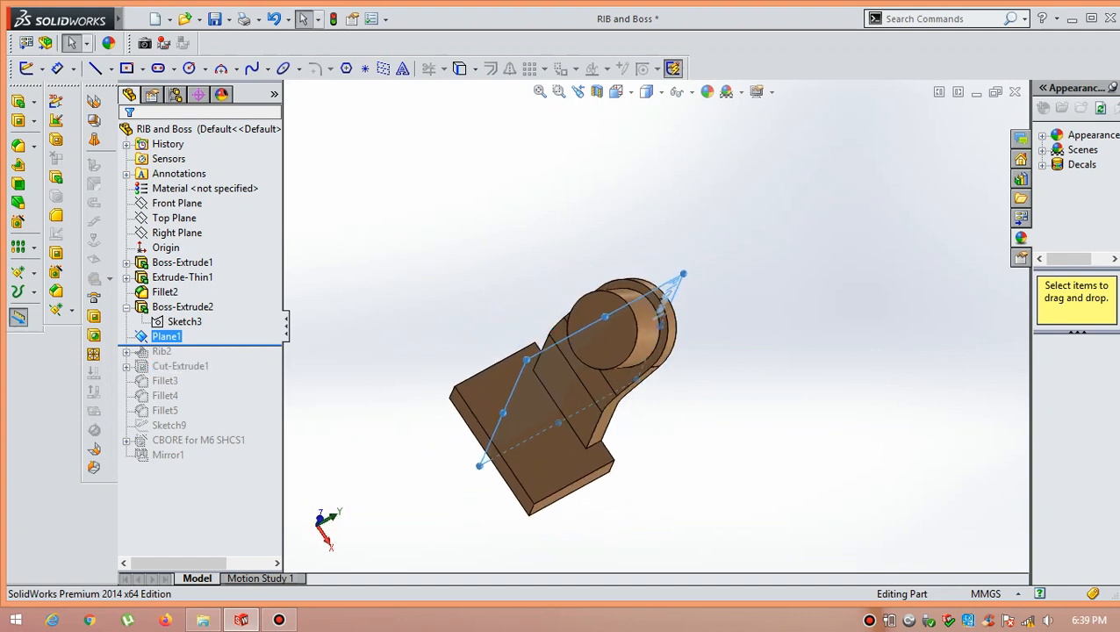
- Roll the history forward past Rib2 and inspect the rib between the base, bent plate and boss
left_click_drag(200, 344, 200, 359)
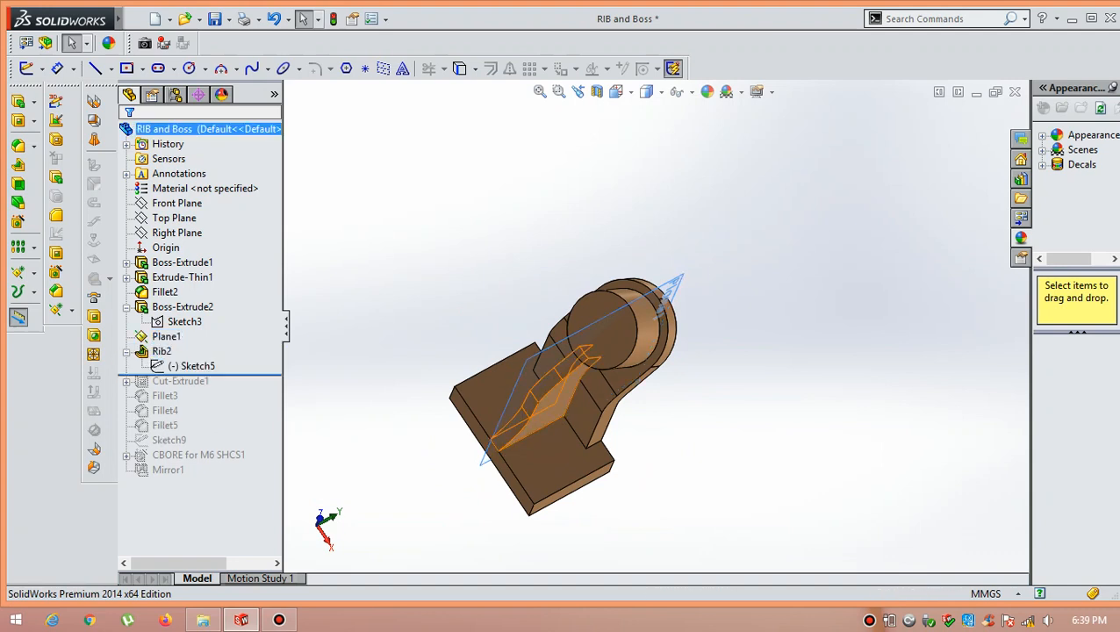
middle_click_drag(562, 395, 561, 342)
middle_click_drag(342, 292, 312, 293)
scroll(312, 293, "down", 2)
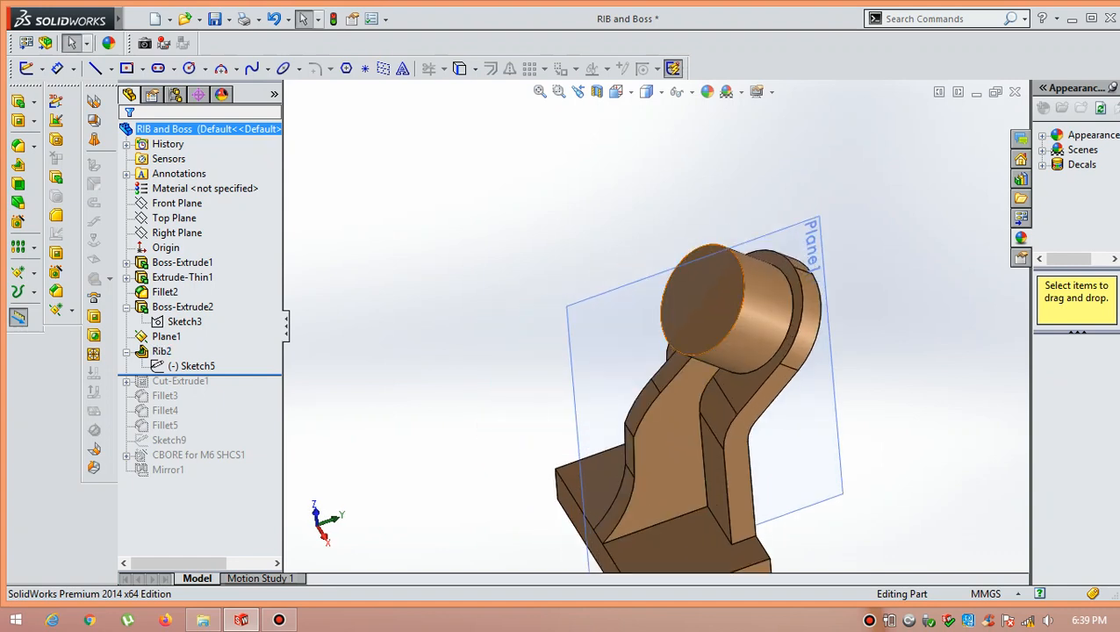
scroll(668, 378, "up", 3)
middle_click_drag(667, 378, 657, 380)
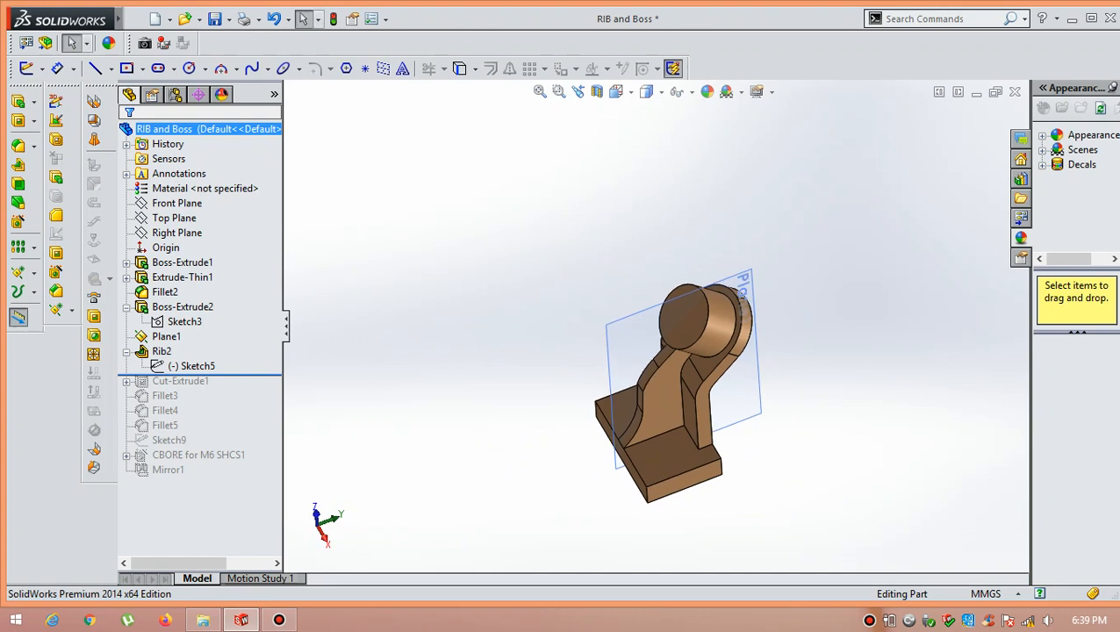
- Open Rib2's Sketch5 for editing and examine its curved rib profile between the base and the boss
scroll(657, 360, "up", 1)
scroll(734, 358, "down", 2)
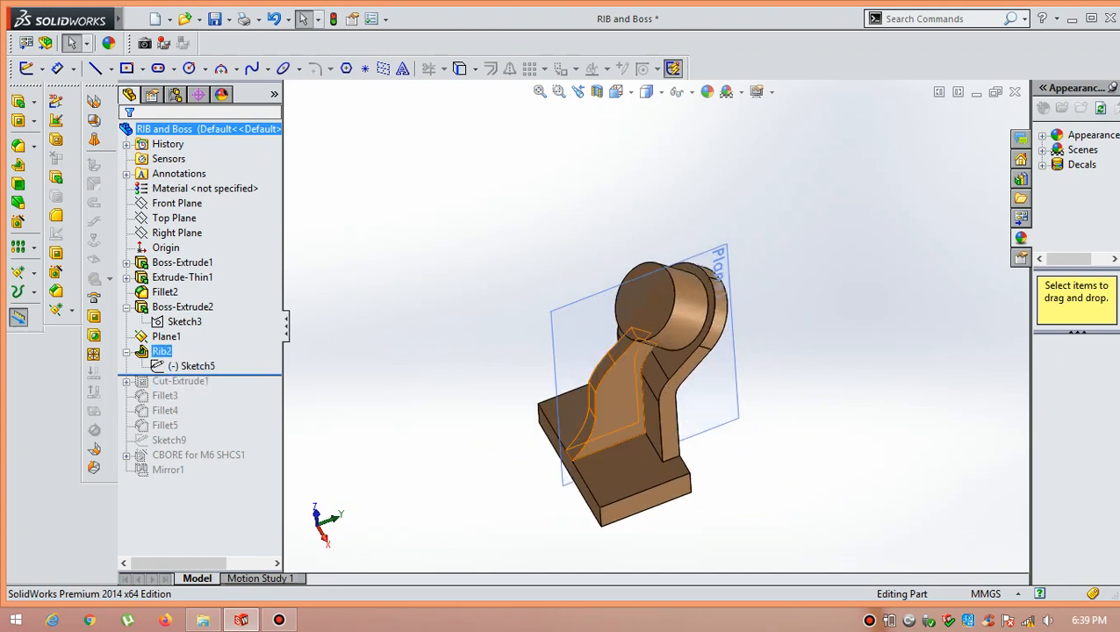
right_click(192, 365)
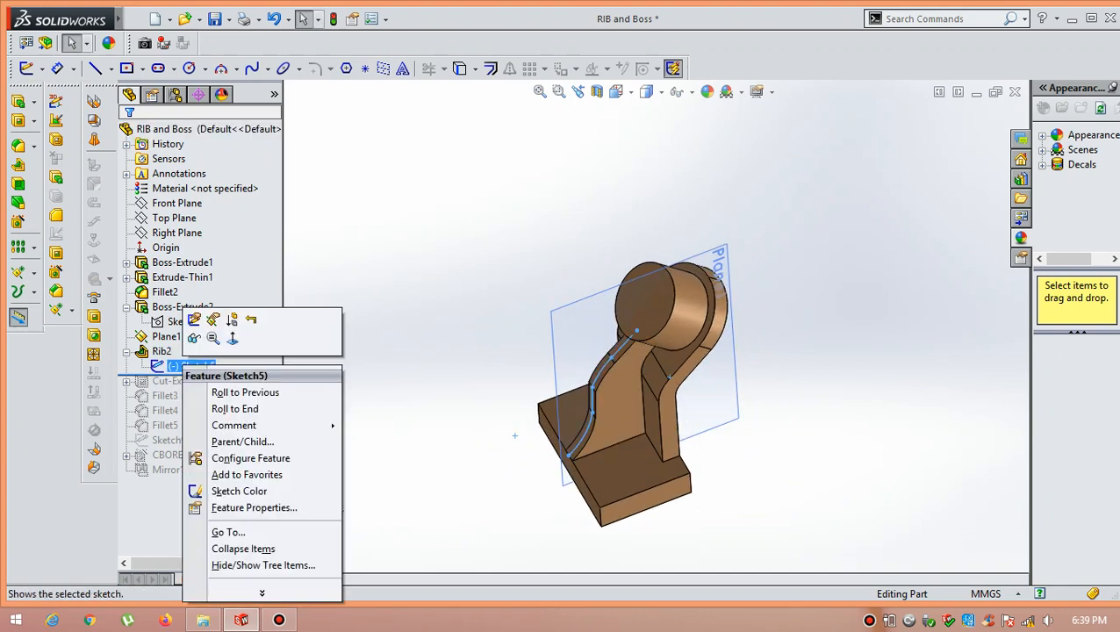
left_click(193, 342)
scroll(672, 369, "down", 4)
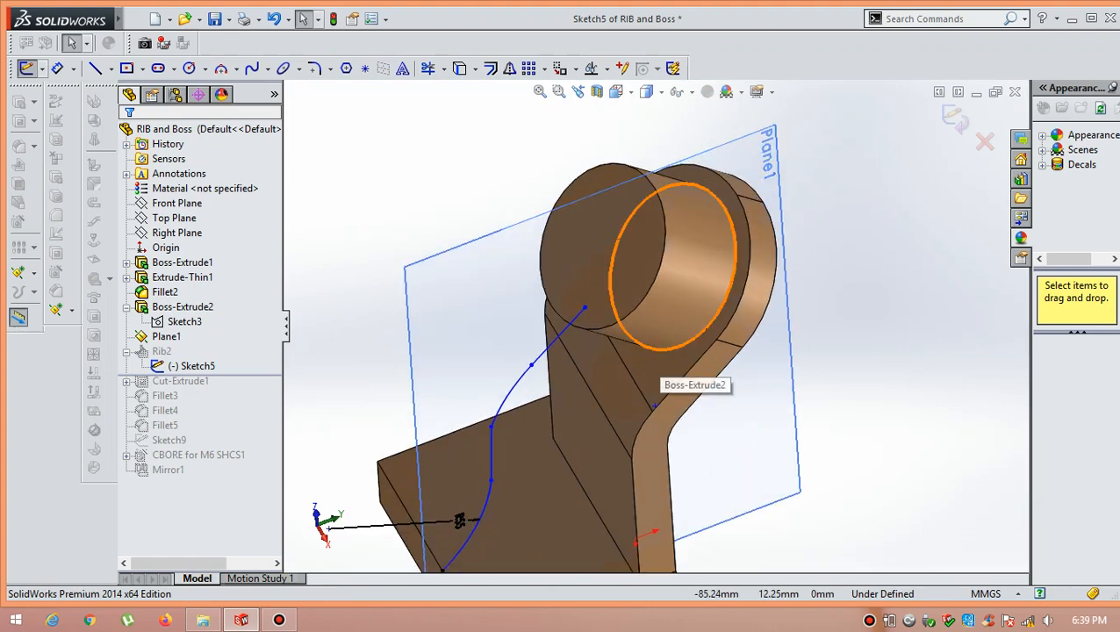
scroll(672, 369, "up", 2)
scroll(655, 373, "down", 2)
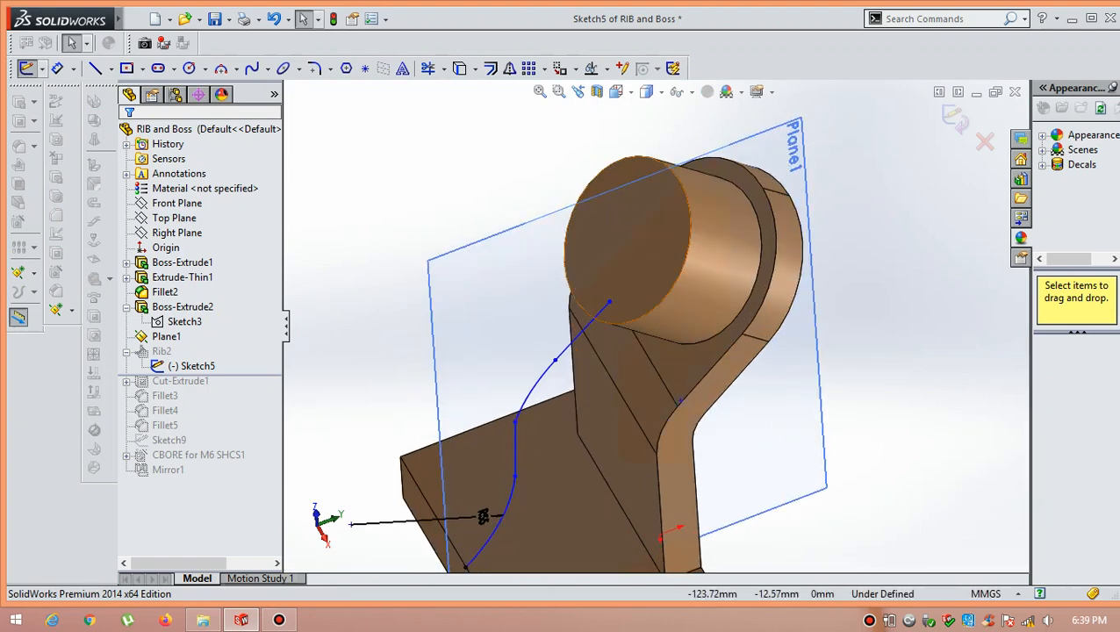
scroll(663, 370, "up", 3)
mouse_move(619, 323)
middle_mouse_down()
mouse_move(606, 329)
mouse_move(622, 304)
mouse_move(604, 333)
middle_mouse_up()
scroll(604, 334, "up", 2)
scroll(670, 358, "down", 3)
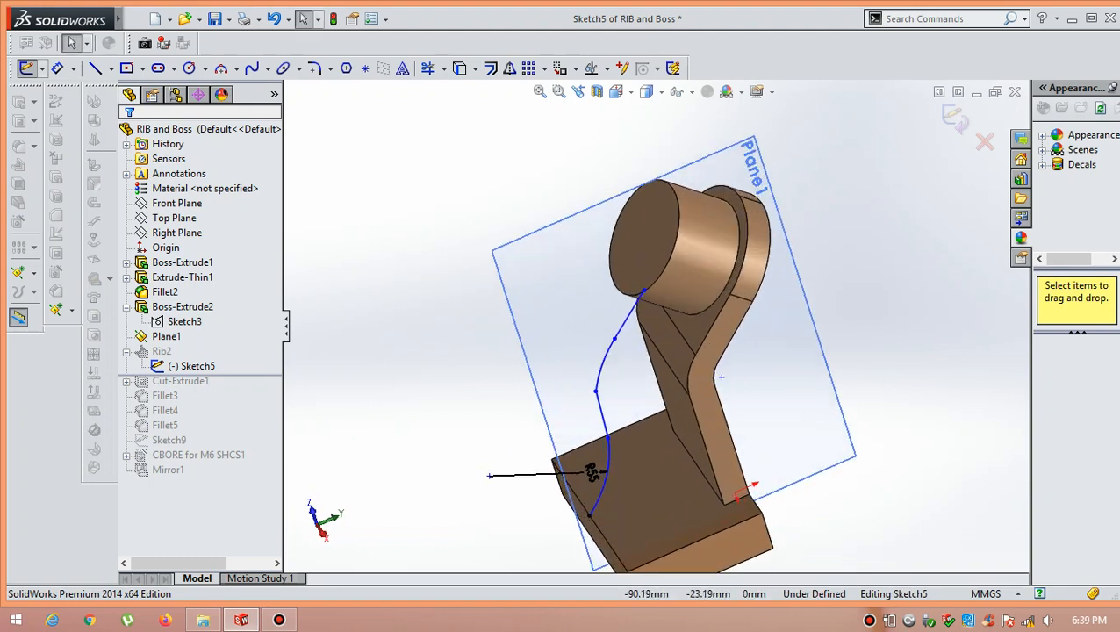
scroll(648, 321, "up", 2)
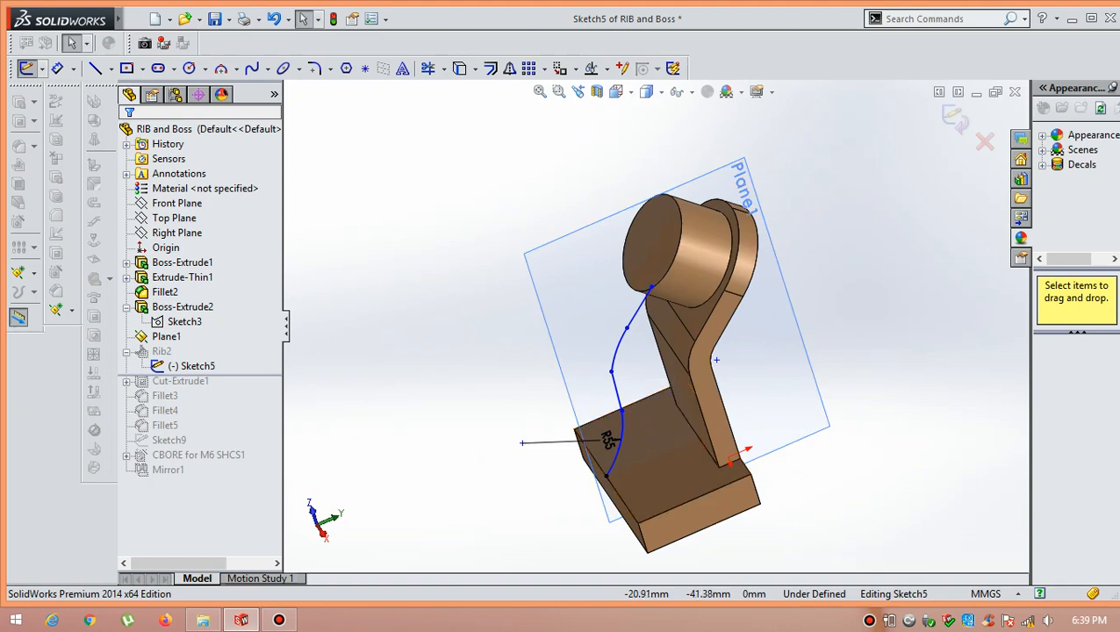
middle_click_drag(649, 448, 665, 430)
scroll(655, 327, "down", 3)
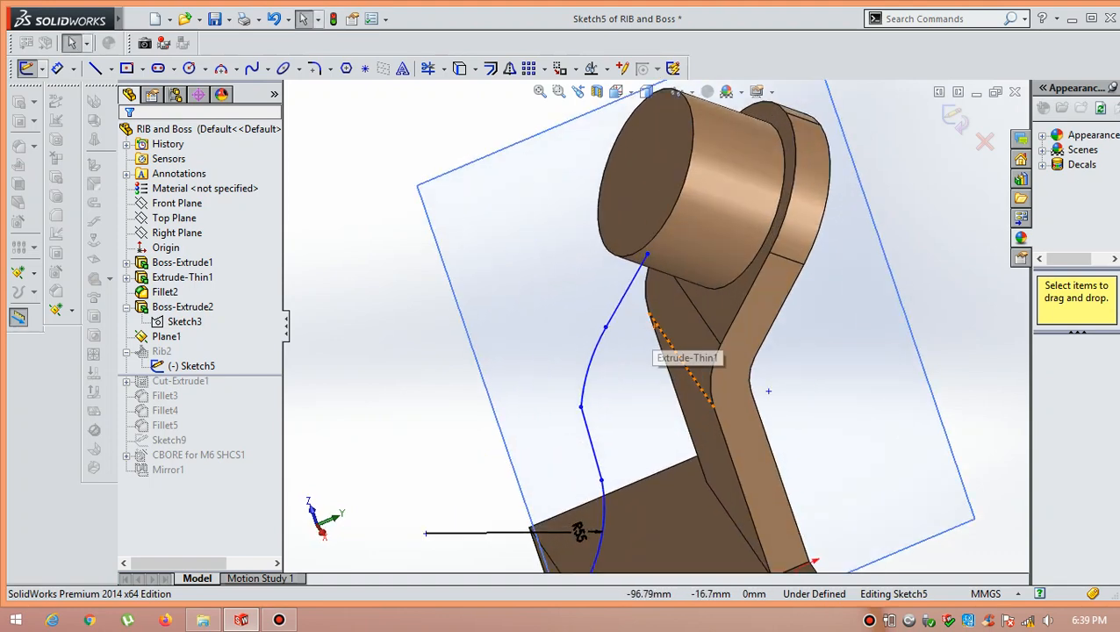
scroll(768, 391, "up", 2)
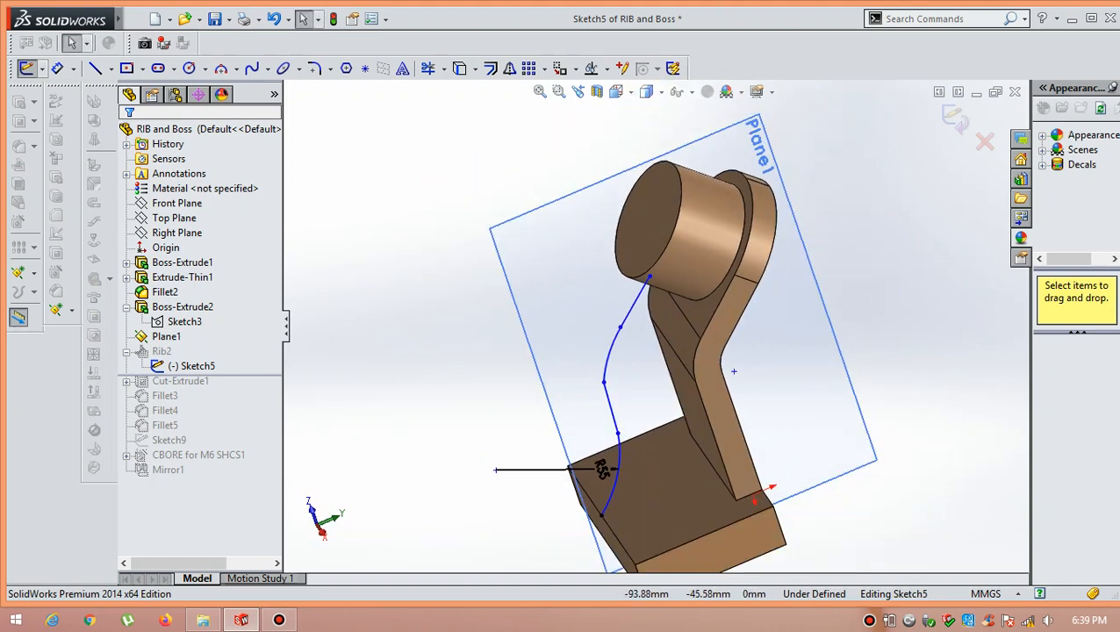
- Add a 58 mm radius dimension to the upper arc of the rib profile
left_click(58, 68)
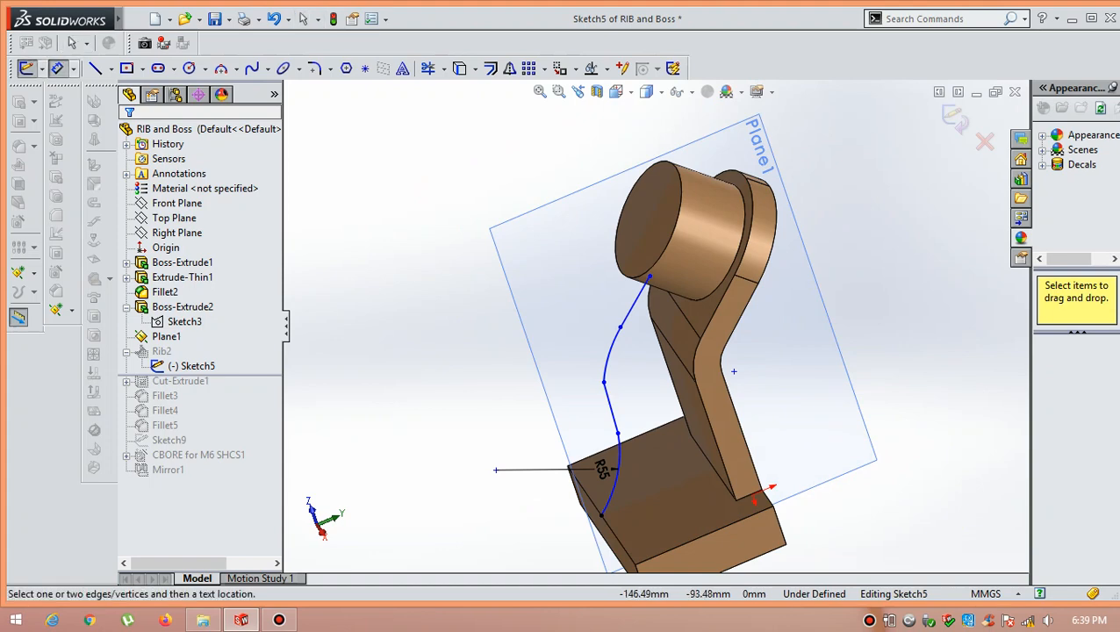
left_click(613, 347)
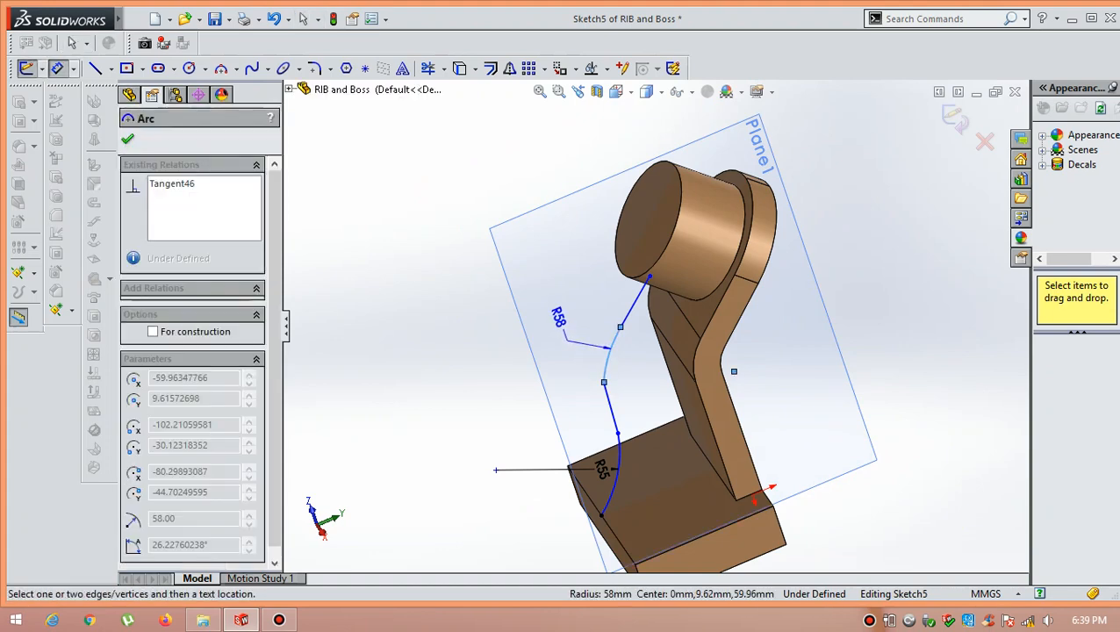
left_click(576, 320)
left_click(491, 318)
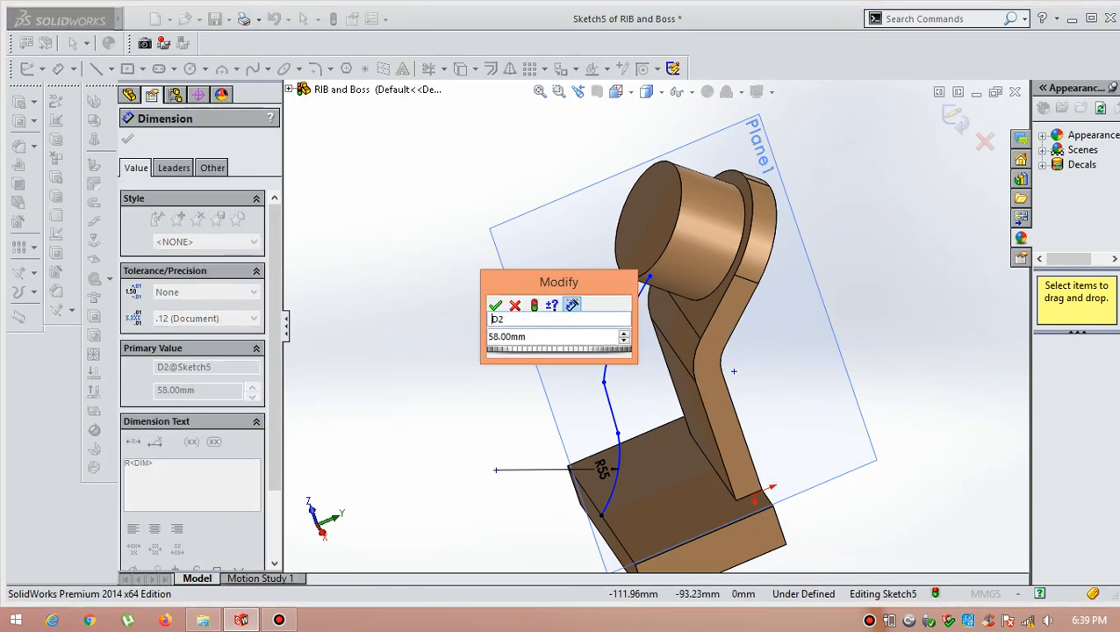
key("Return")
key("Escape")
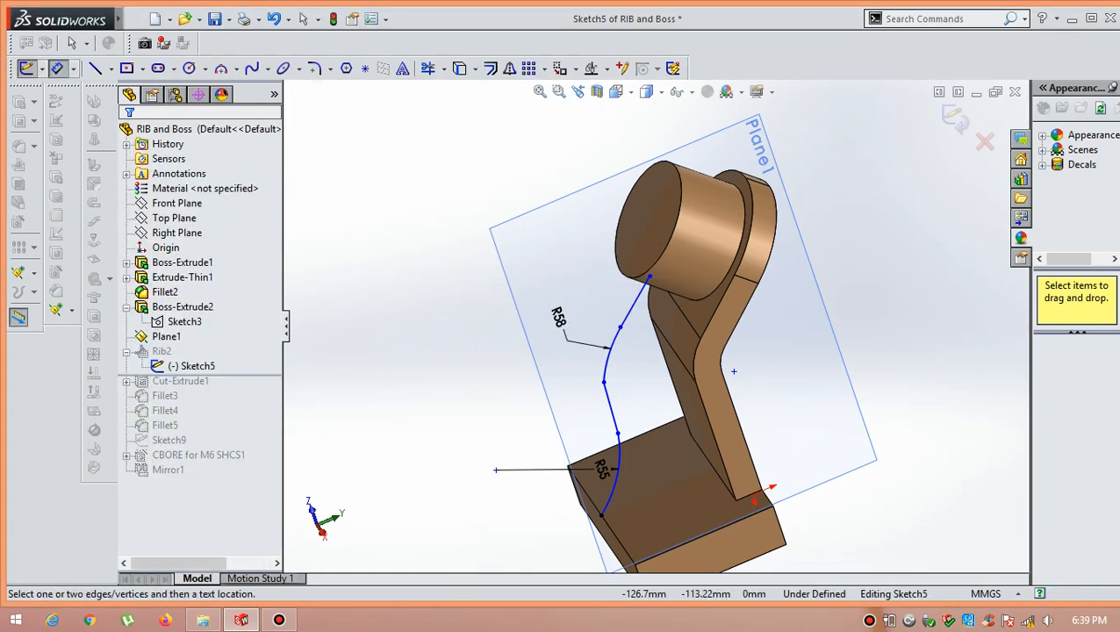
- Dimension the length of the upper straight line between the boss and the upper arc, accepting its current value
left_click(74, 68)
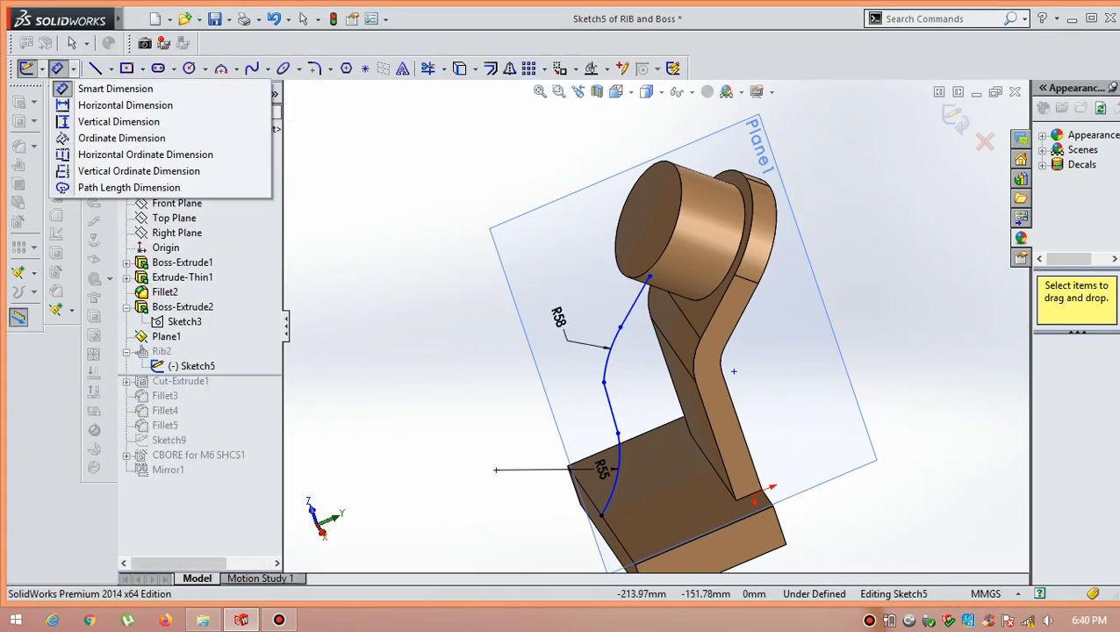
key("Escape")
left_click(624, 320)
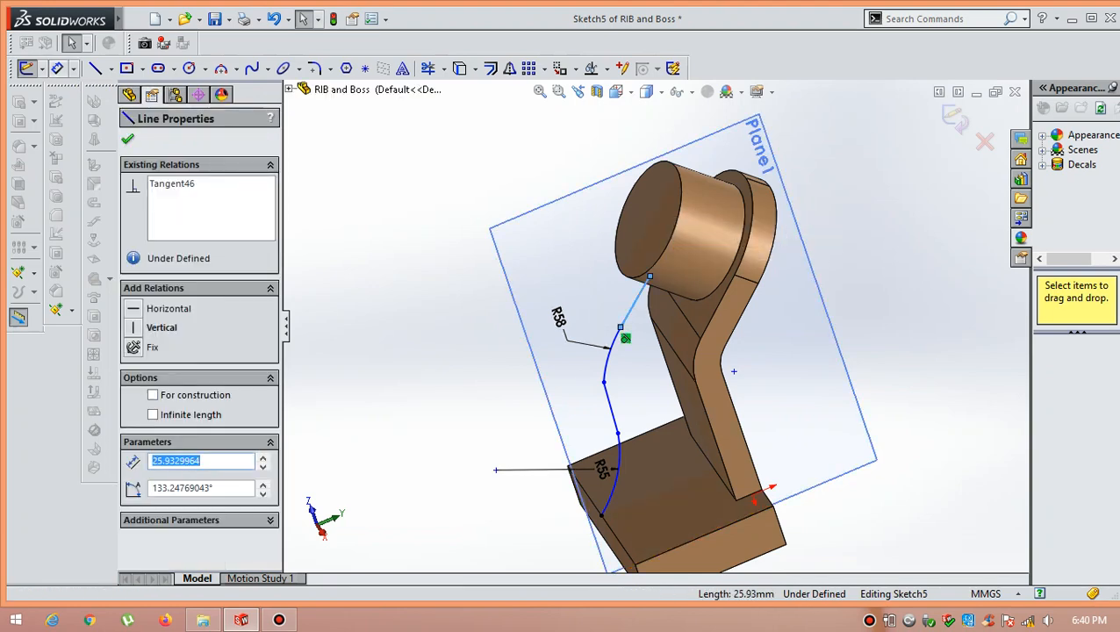
left_click(57, 68)
left_click(635, 302)
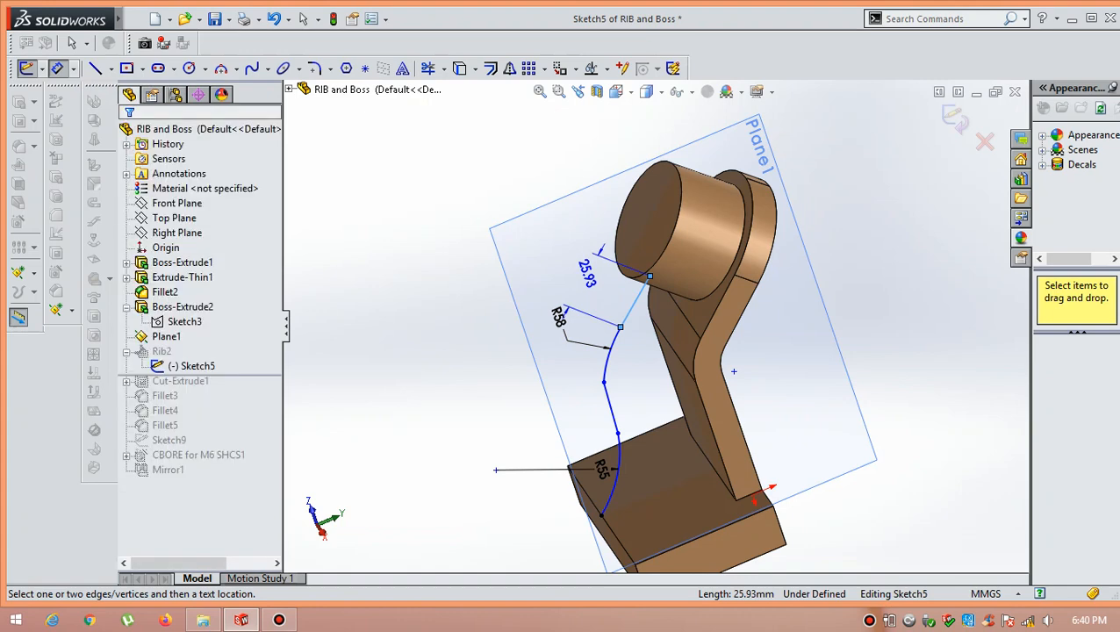
left_click(522, 267)
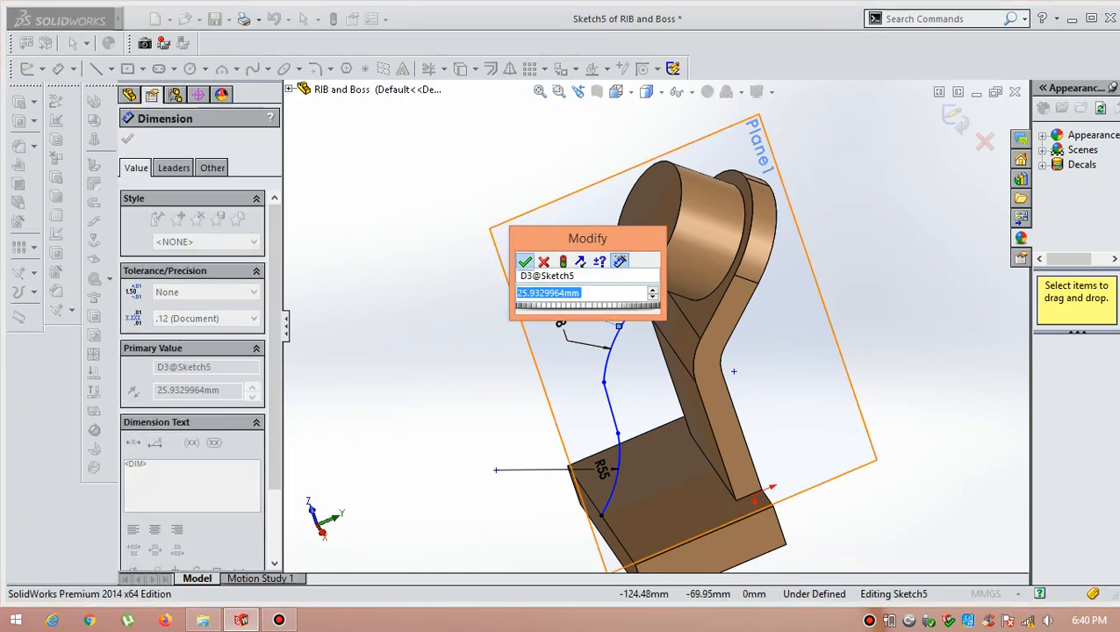
left_click(525, 261)
left_click(466, 294)
- Dimension the straight line between the two arcs of the rib profile and set its length to 26 mm
scroll(648, 323, "up", 2)
scroll(654, 487, "down", 3)
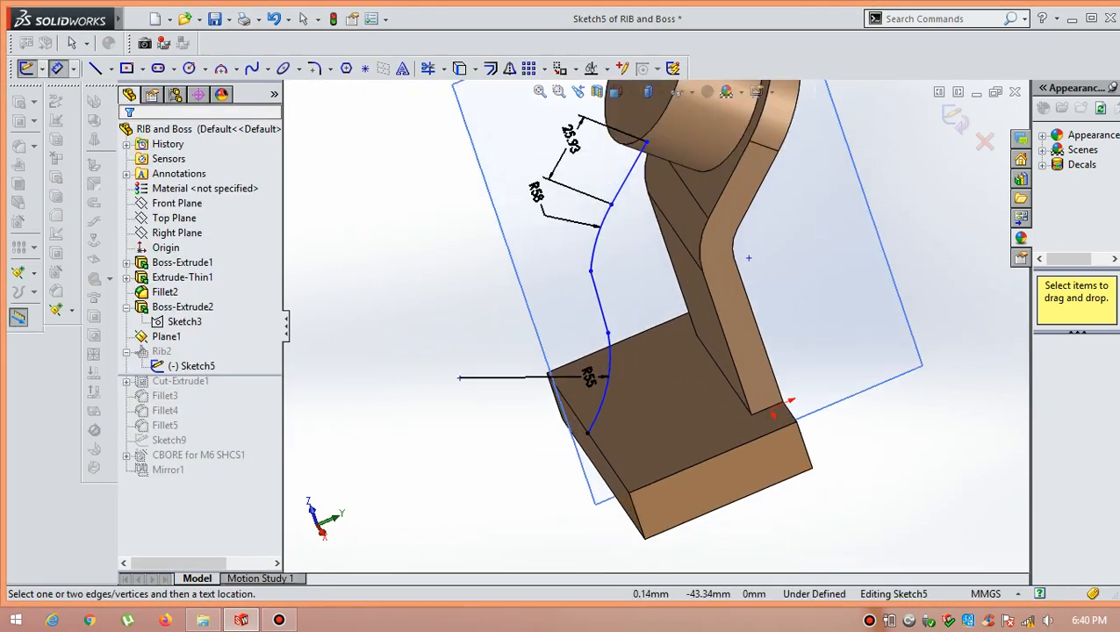
scroll(696, 389, "down", 3)
scroll(514, 369, "down", 3)
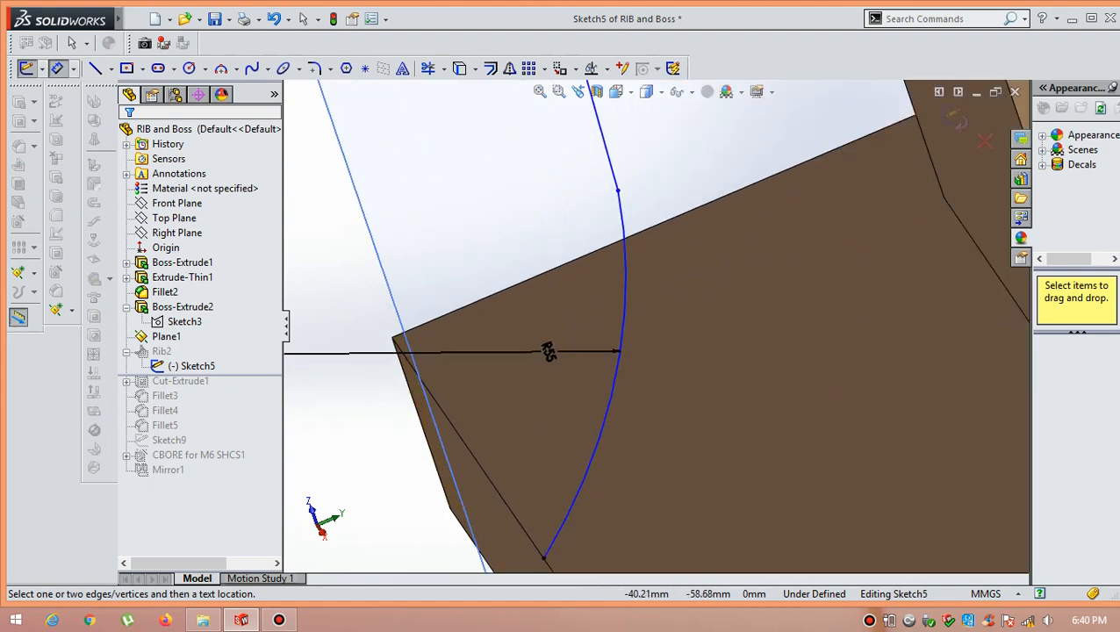
scroll(655, 325, "up", 5)
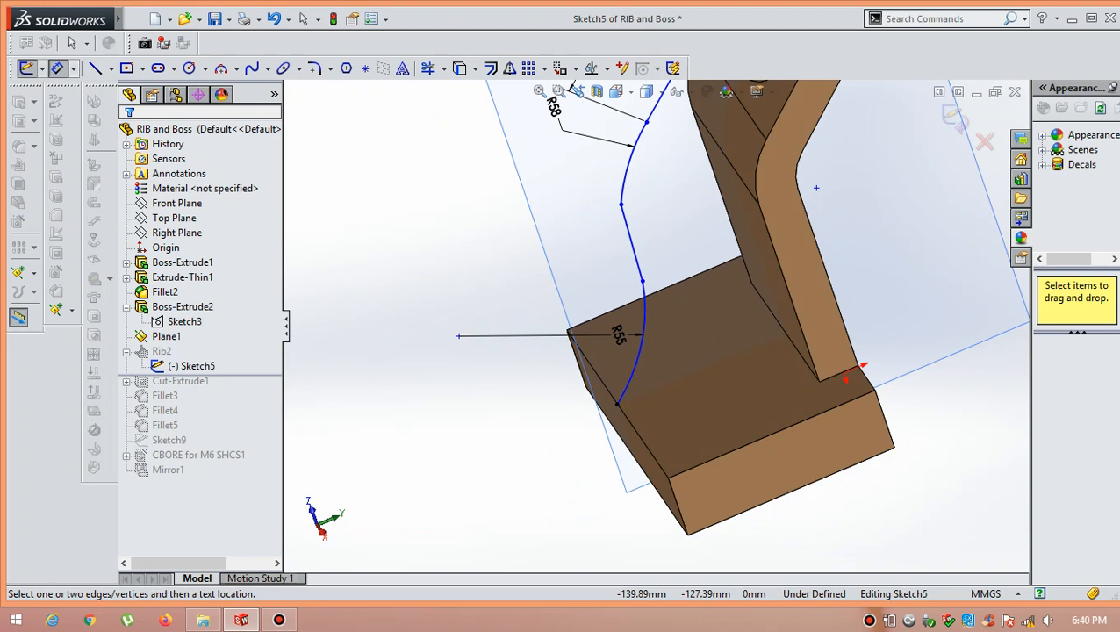
left_click(74, 68)
left_click(105, 87)
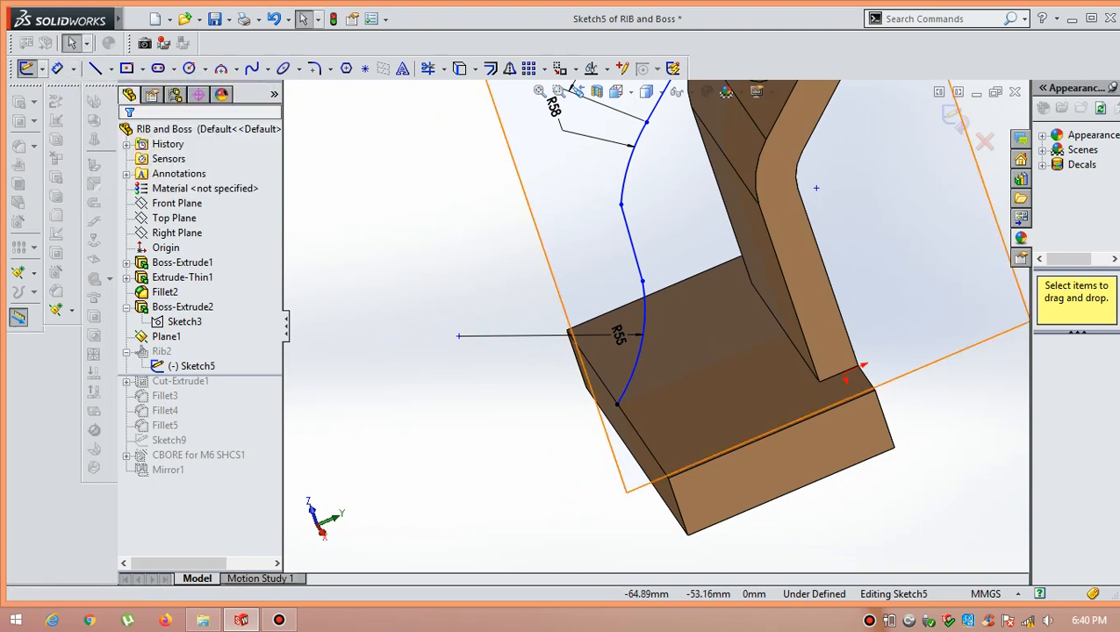
left_click(632, 242)
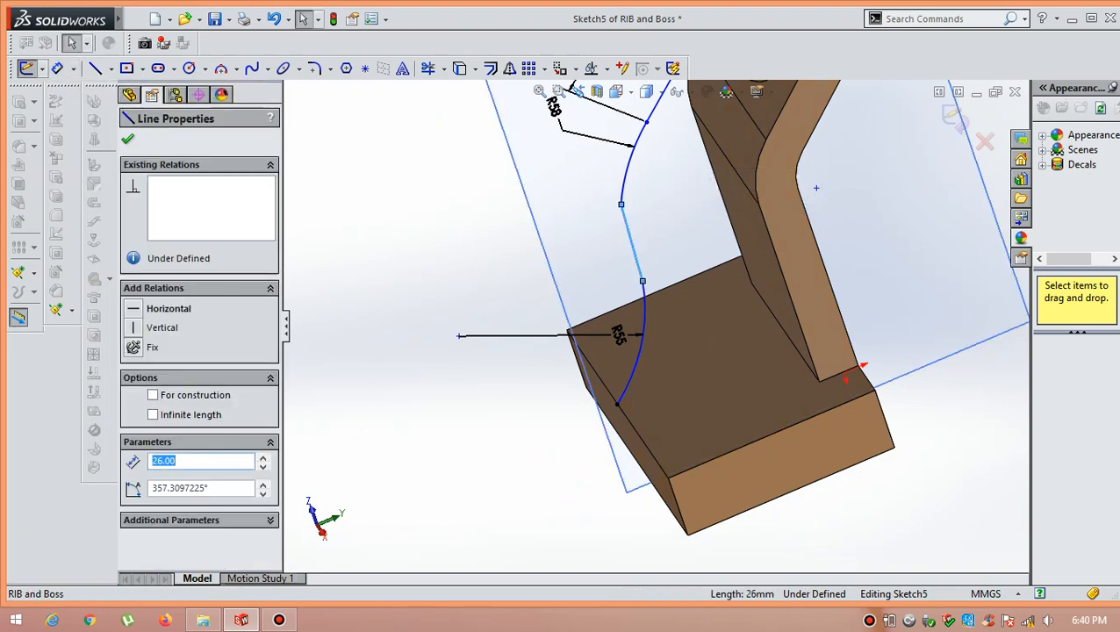
left_click(57, 68)
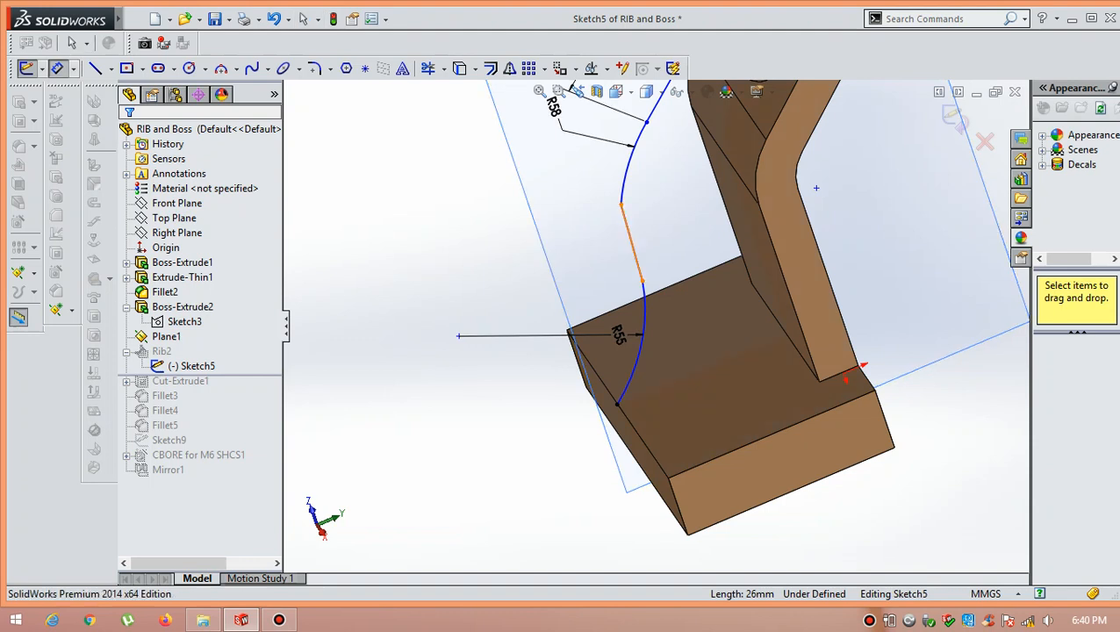
left_click(632, 242)
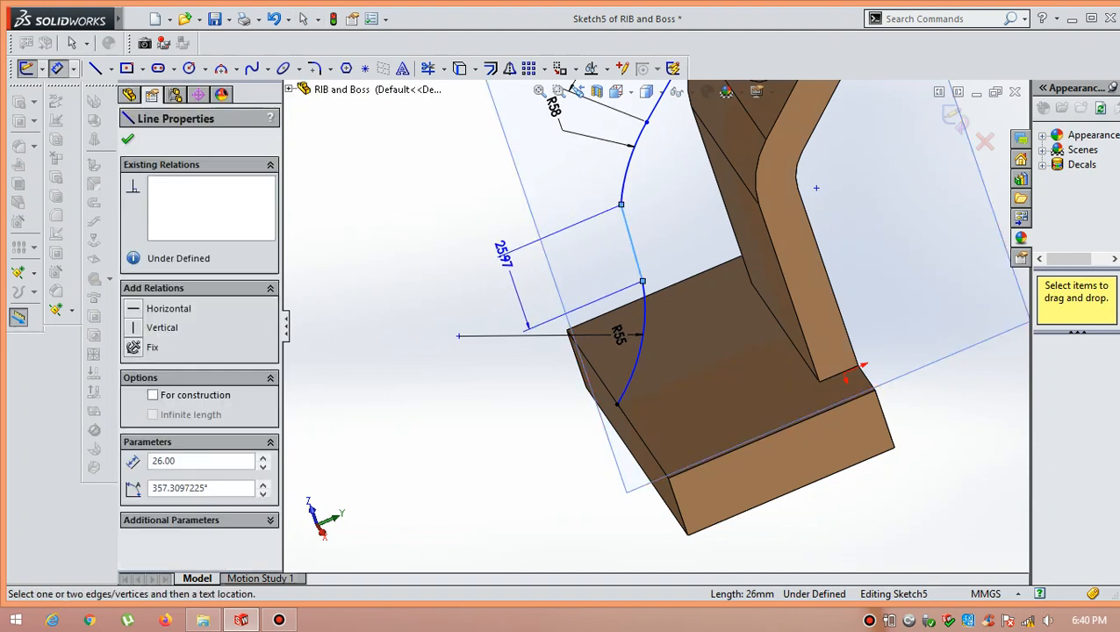
left_click(458, 329)
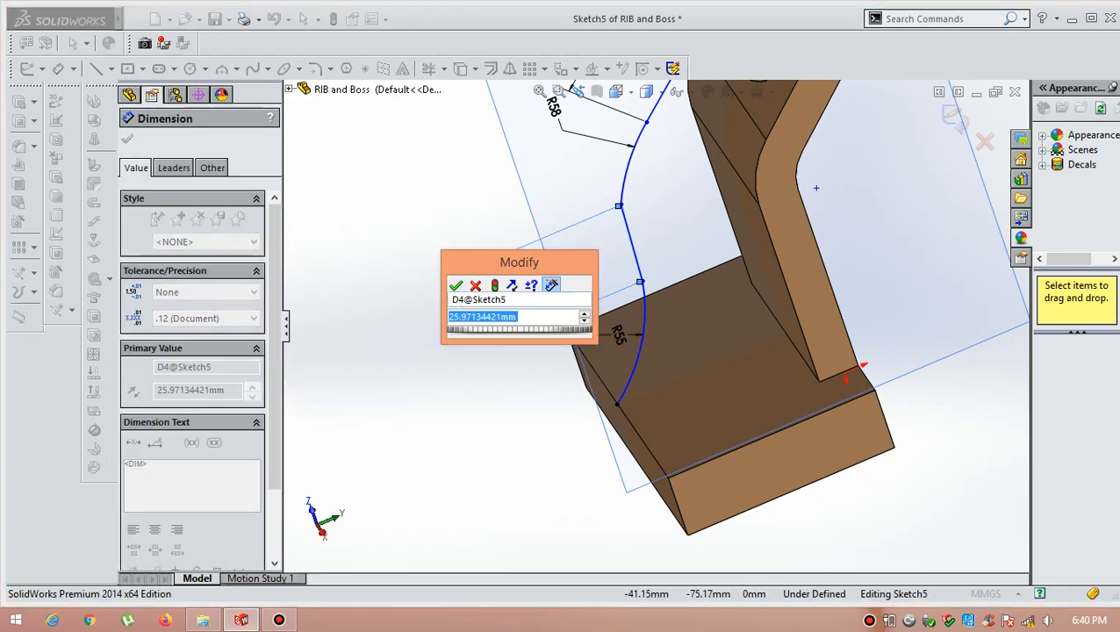
type("26")
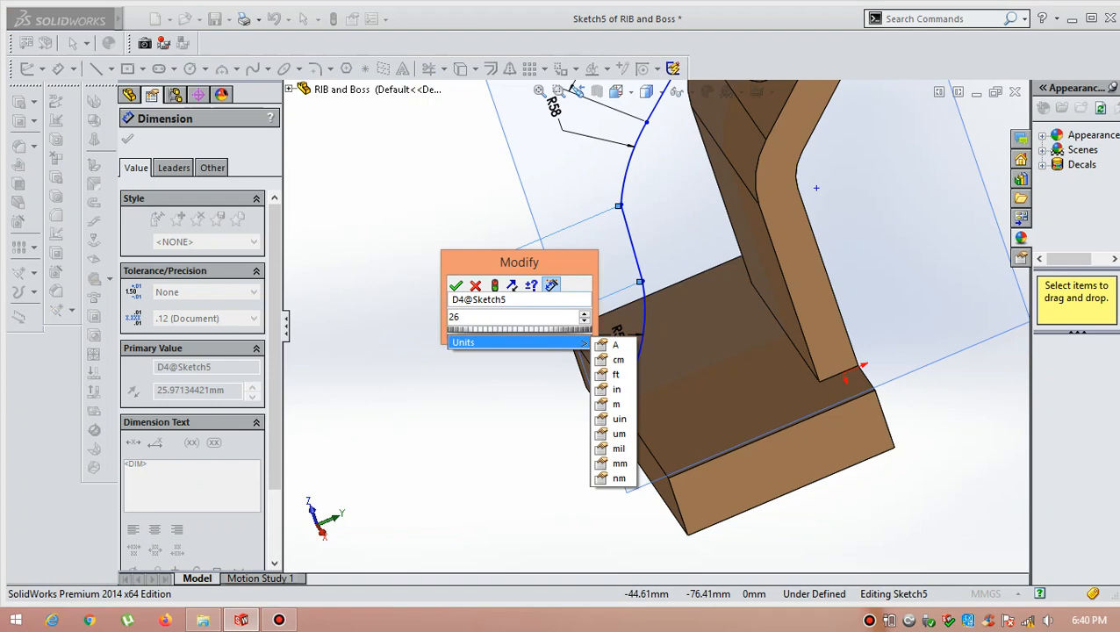
key("Return")
key("Escape")
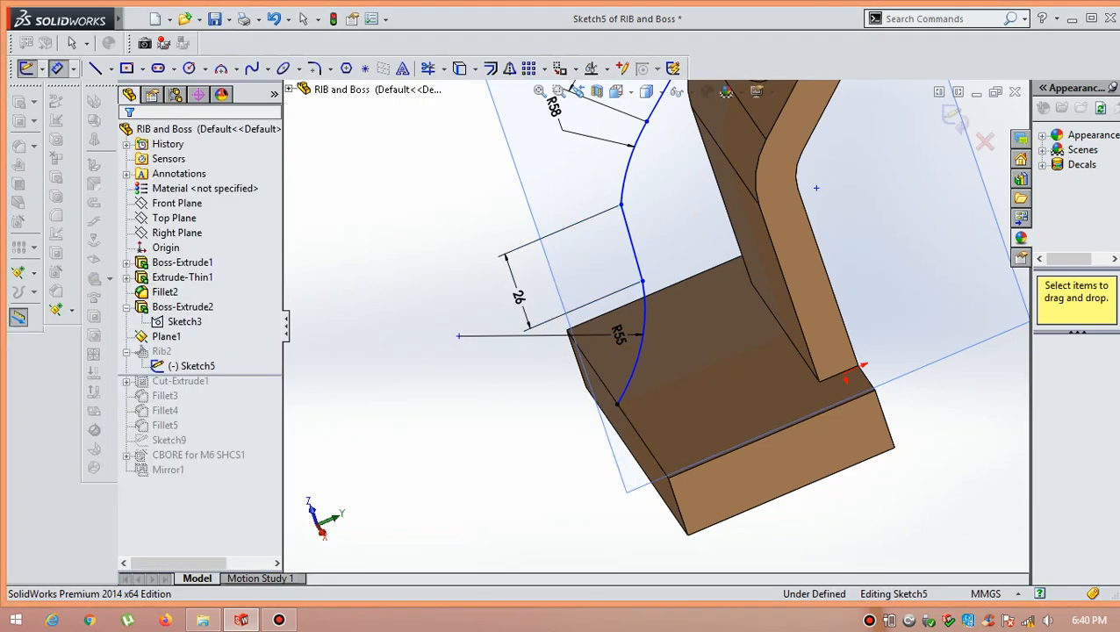
- Set the length of the upper straight line at the boss to 26 mm and exit the sketch
scroll(657, 326, "up", 3)
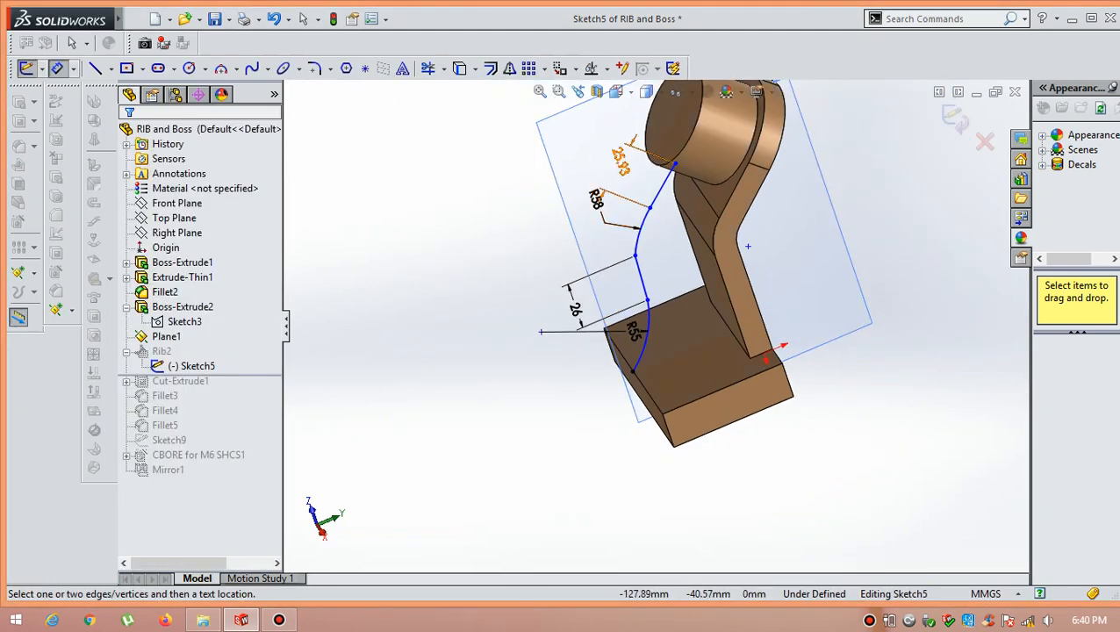
double_click(619, 161)
type("2")
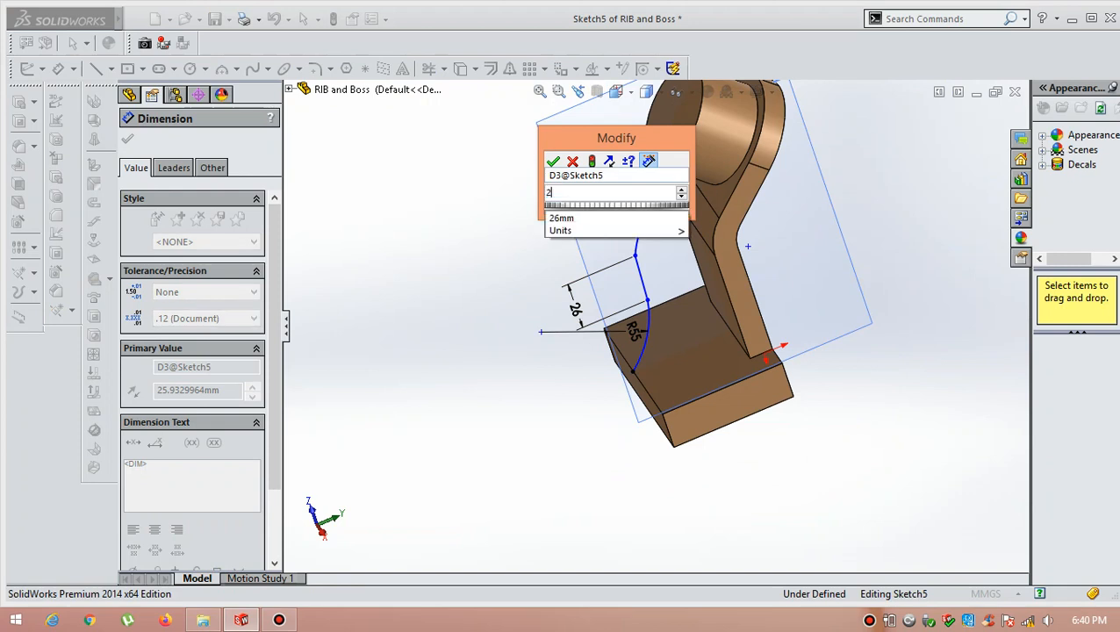
type("6")
key("Return")
key("Escape")
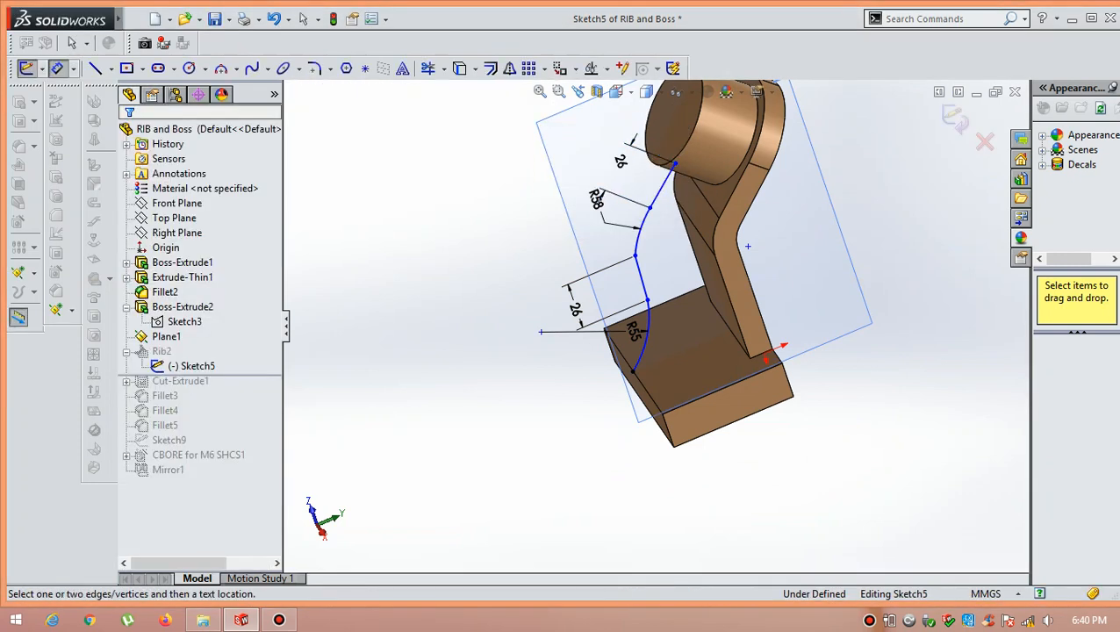
left_click(956, 122)
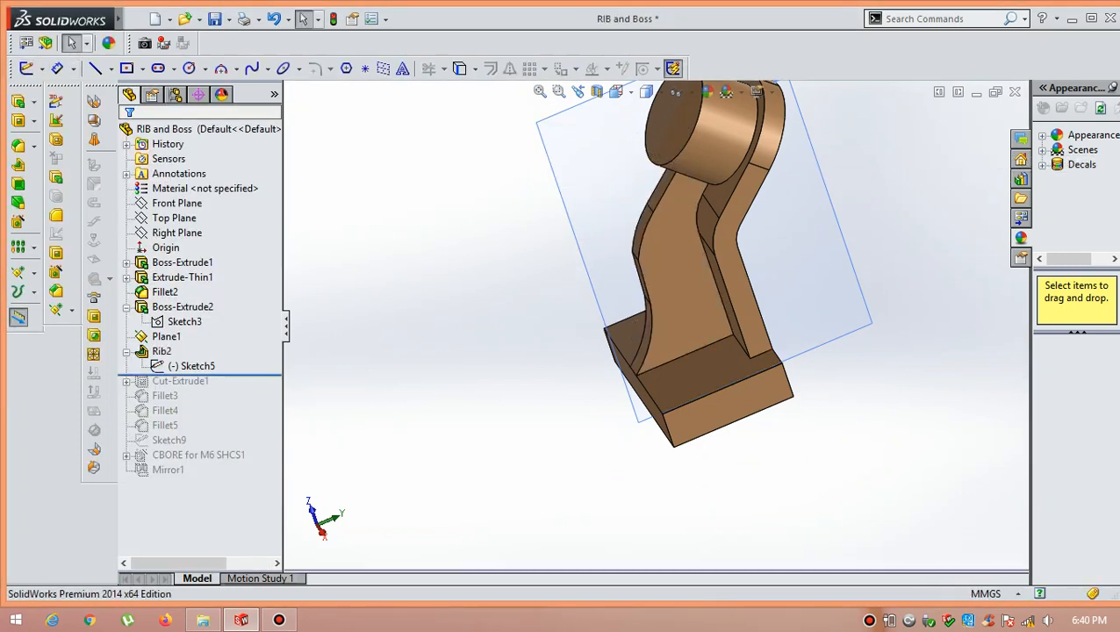
- Open Rib2 for editing, compare the single-side thickness options with Both Sides, and accept the rib with Both Sides
scroll(663, 265, "down", 2)
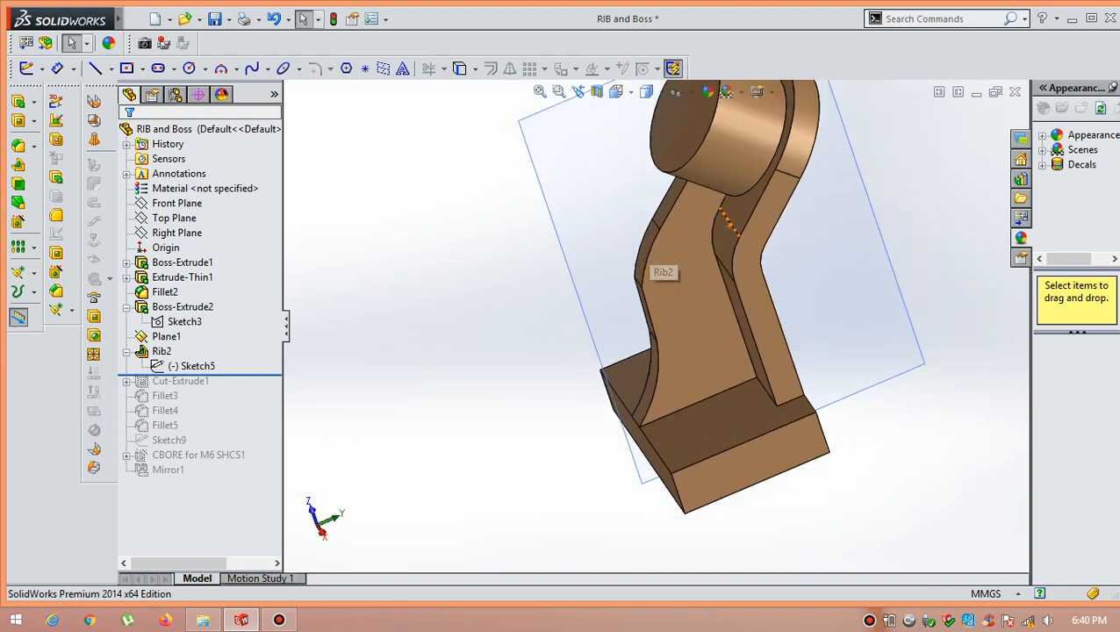
scroll(736, 226, "down", 3)
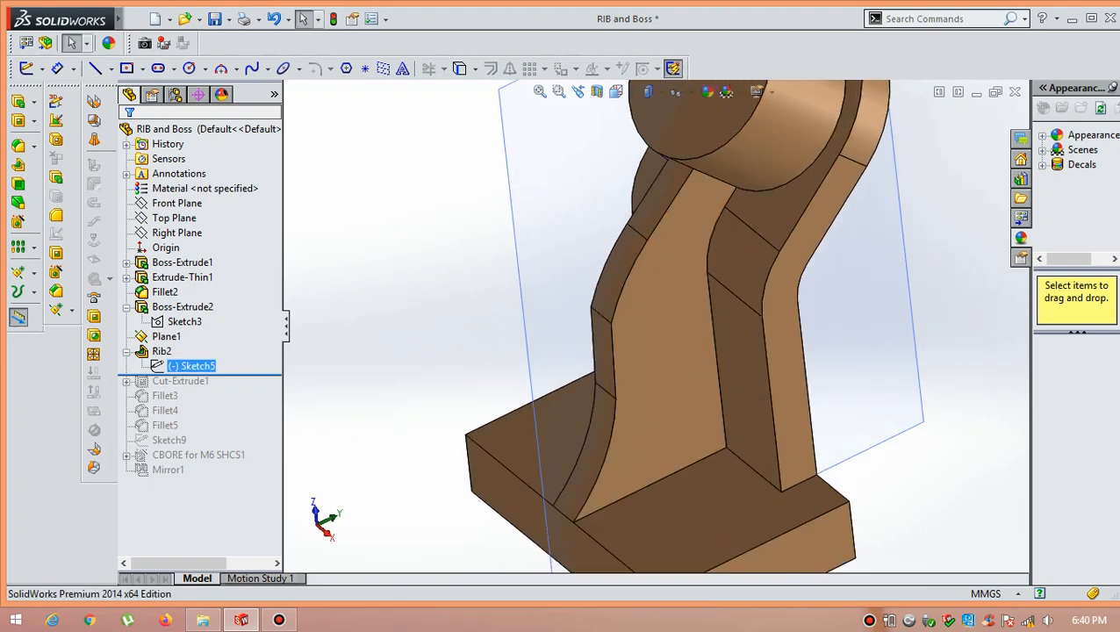
left_click(161, 351)
right_click(162, 351)
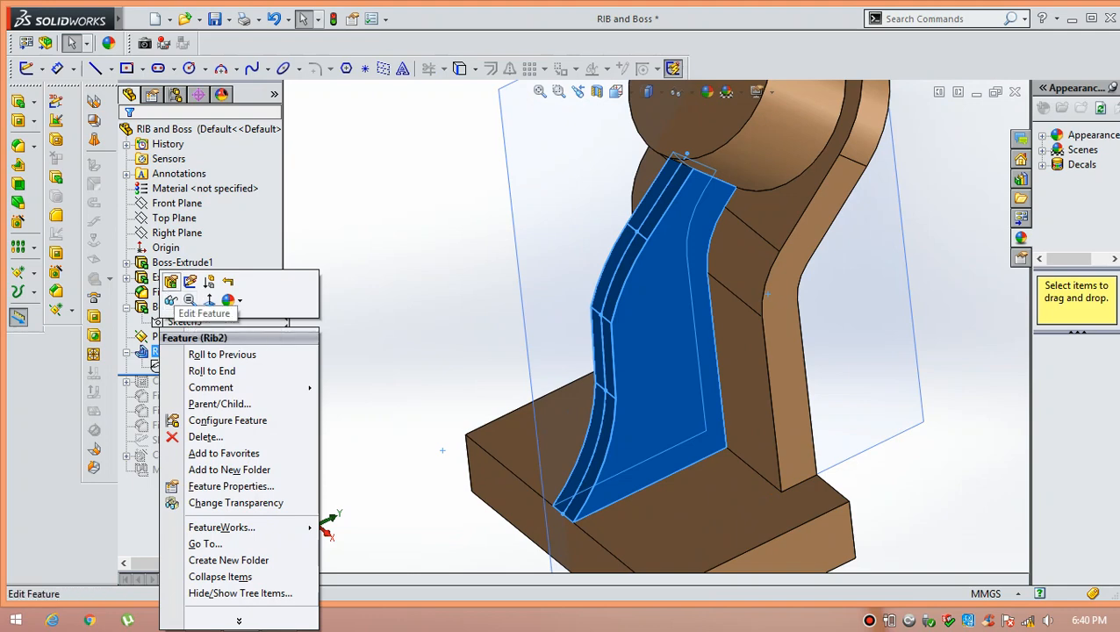
left_click(171, 281)
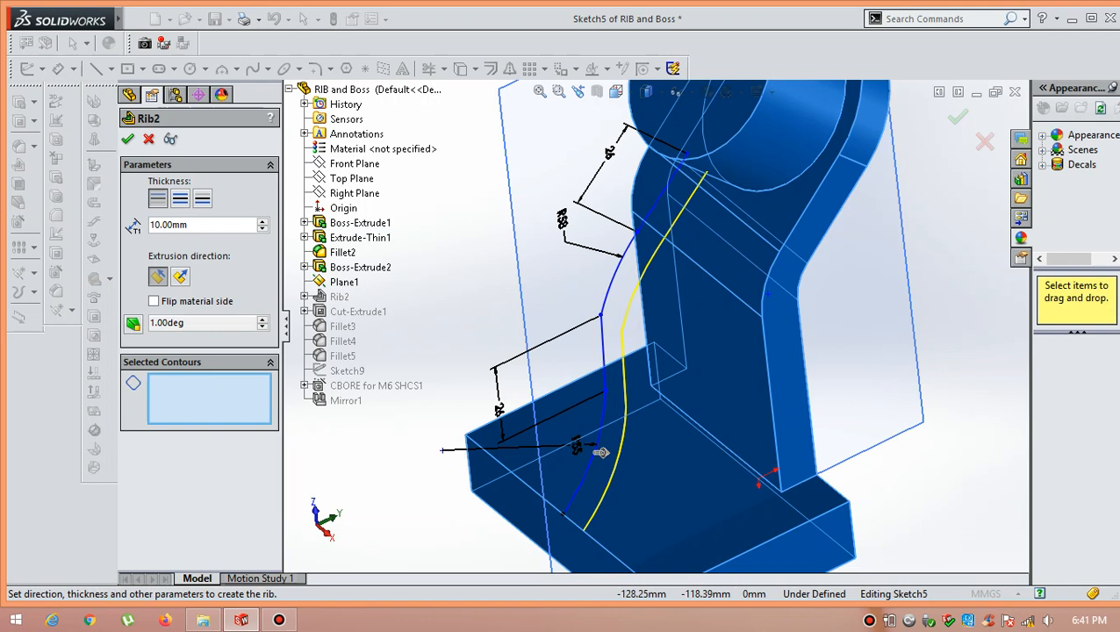
left_click(180, 198)
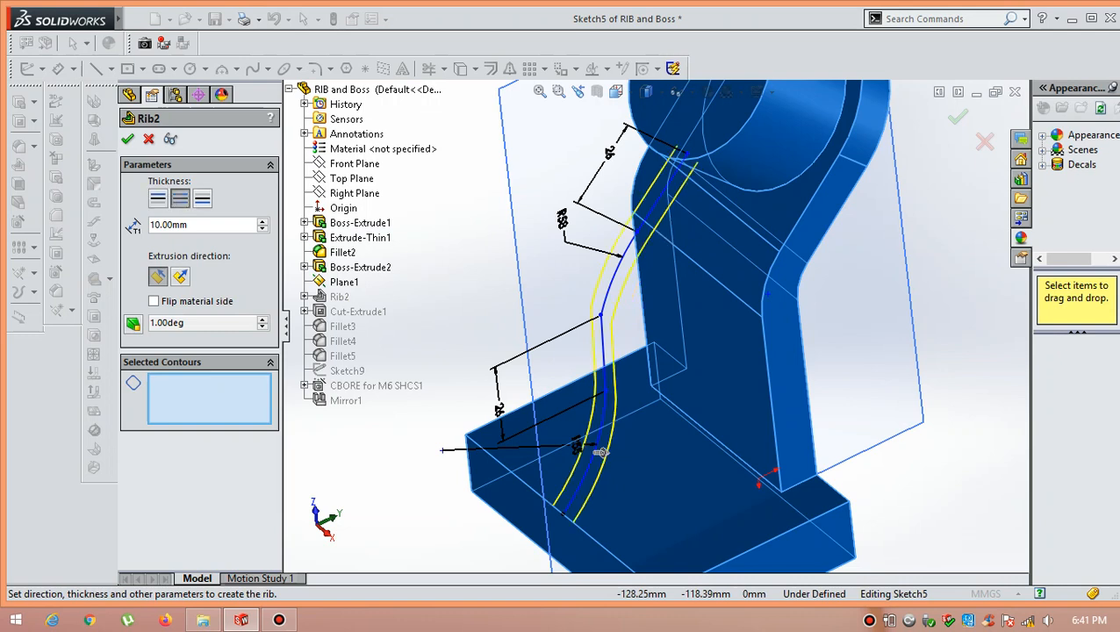
left_click(203, 199)
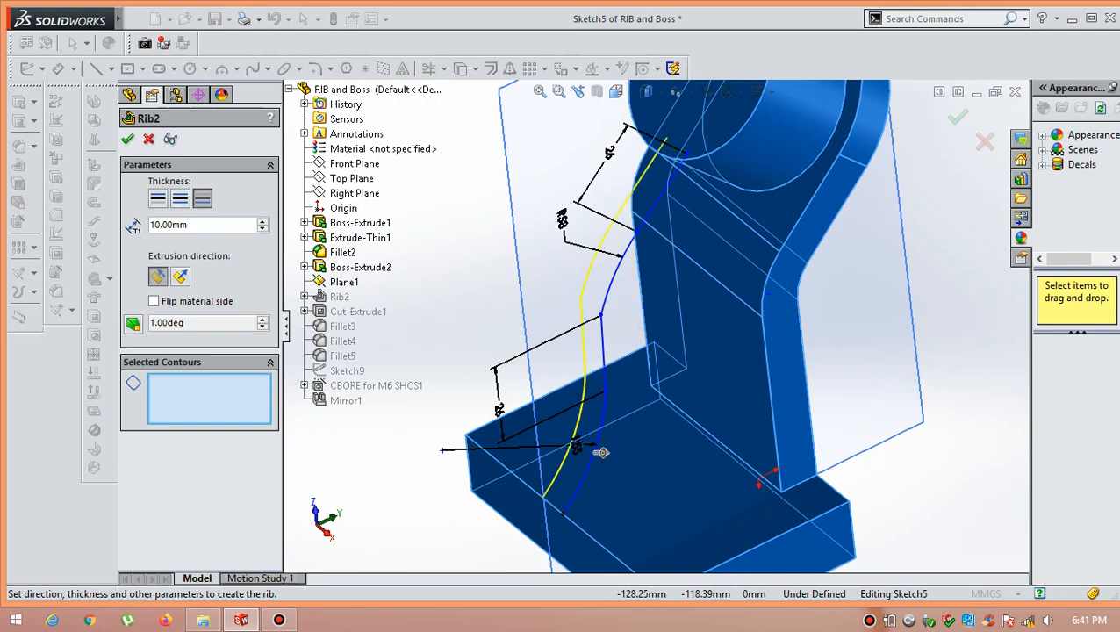
left_click(180, 198)
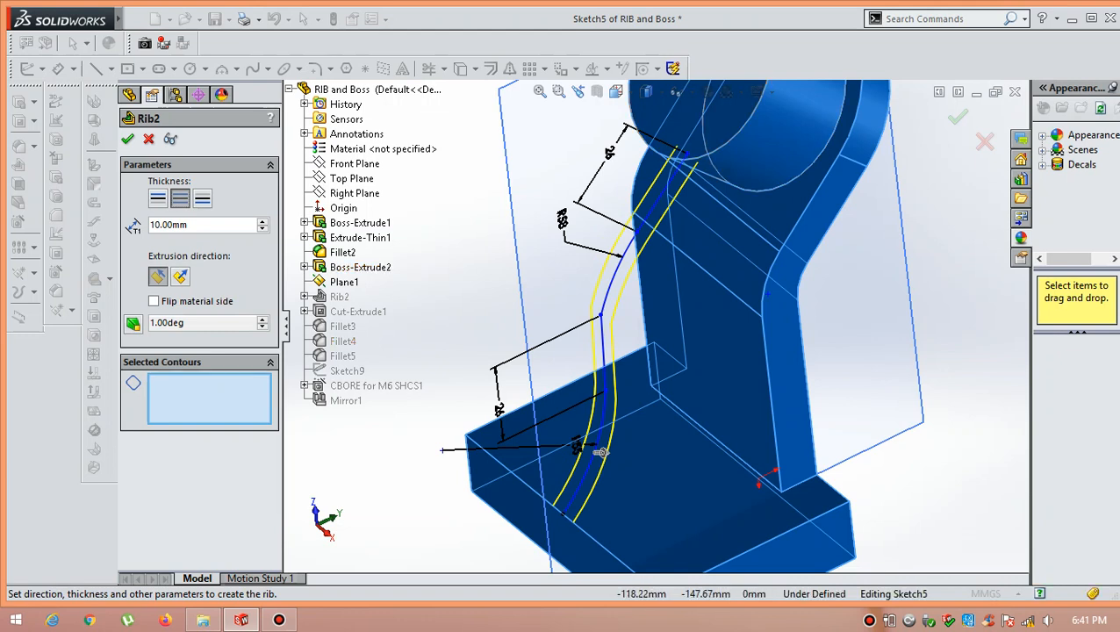
key("Return")
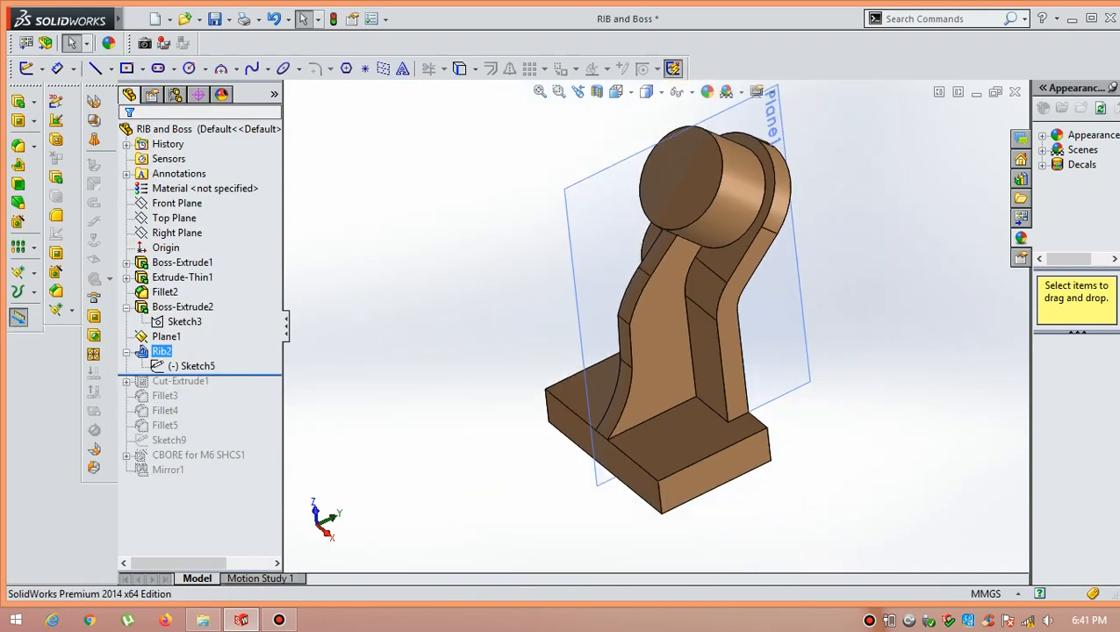
- Roll the feature history forward past Cut-Extrude1 and open the cut's definition for review
mouse_move(660, 336)
middle_mouse_down()
mouse_move(722, 352)
mouse_move(663, 335)
middle_mouse_up()
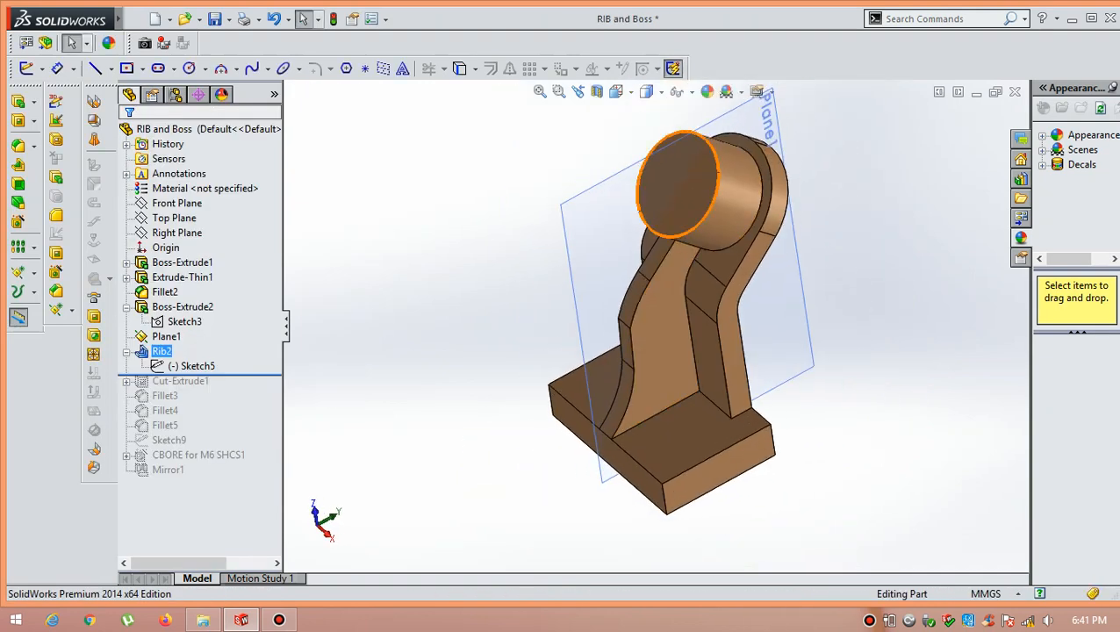
scroll(680, 213, "down", 1)
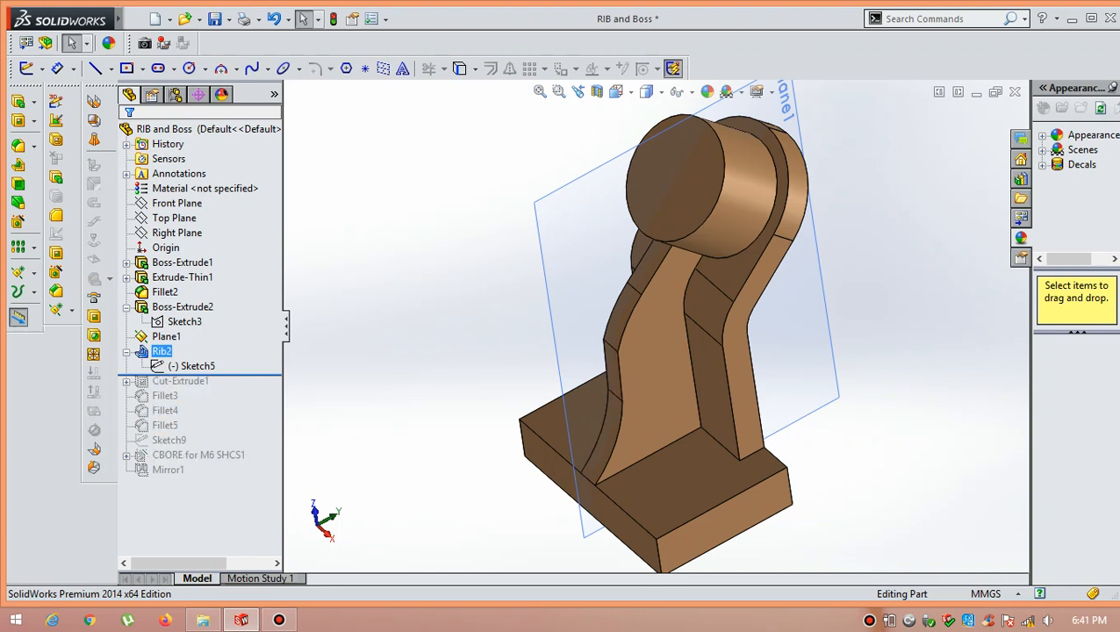
left_click_drag(180, 375, 180, 389)
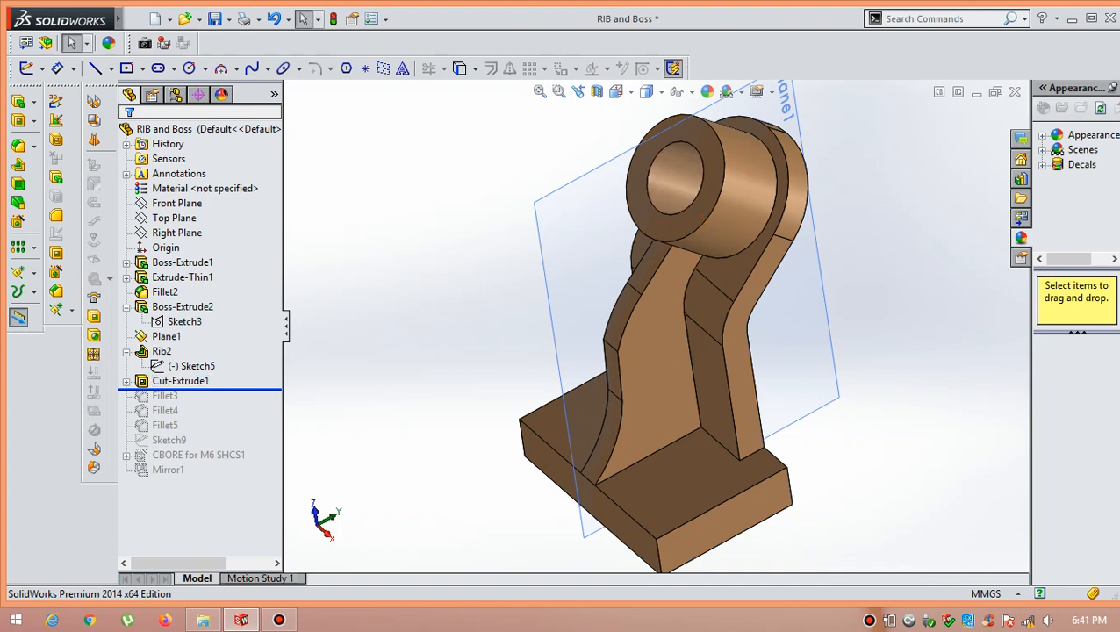
right_click(195, 381)
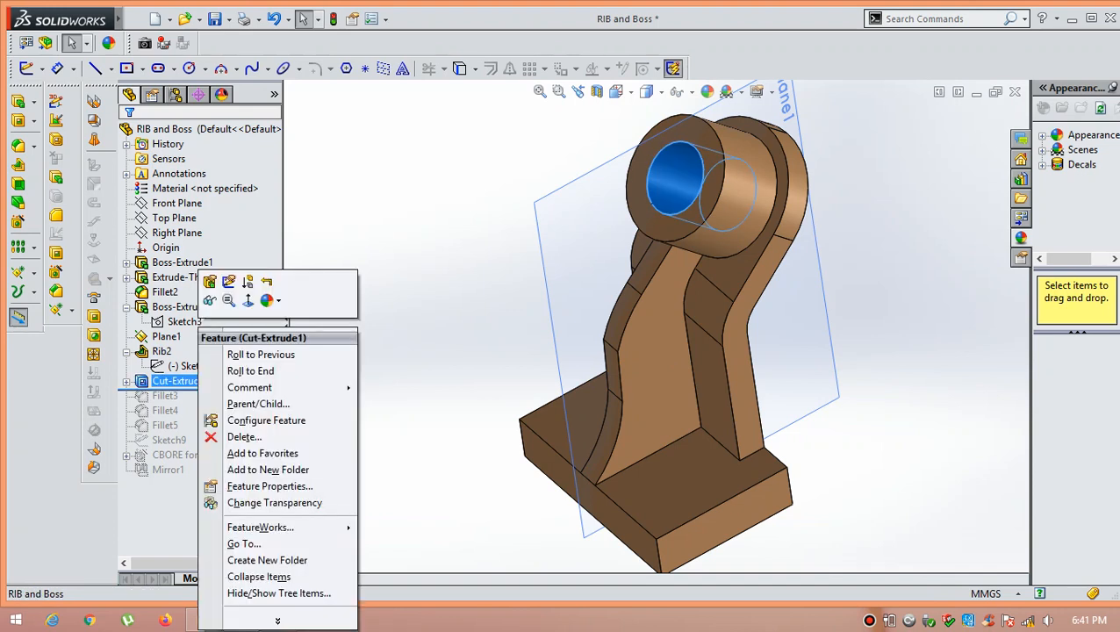
left_click(215, 281)
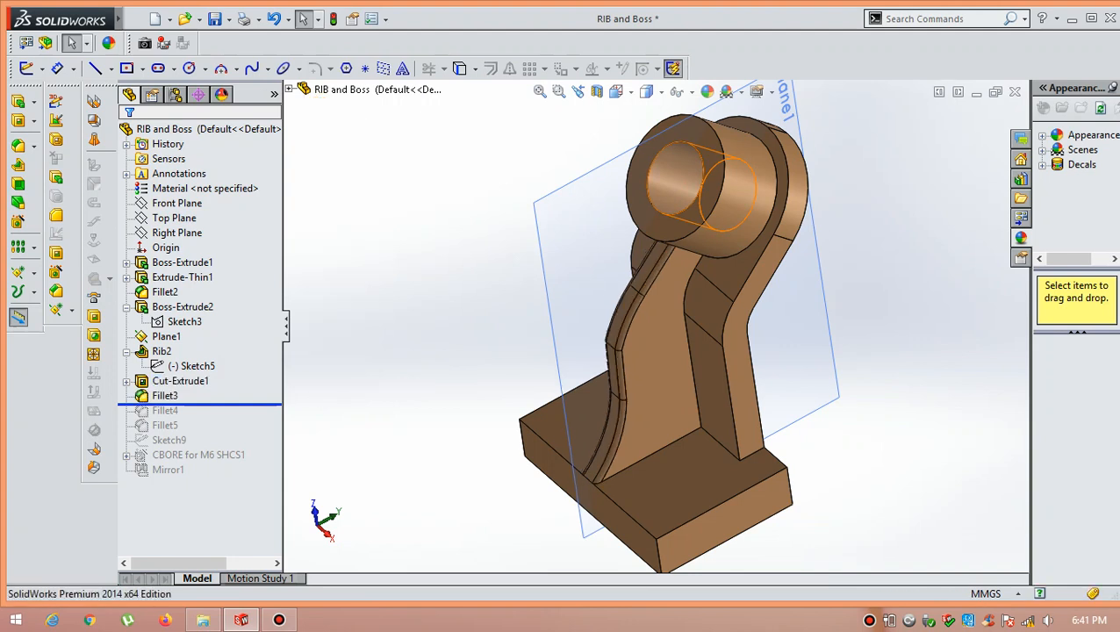
- Open Sketch6 under Cut-Extrude1 to examine the bore circle's dimension, and exit the sketch
left_click(126, 381)
left_click(184, 396)
right_click(176, 397)
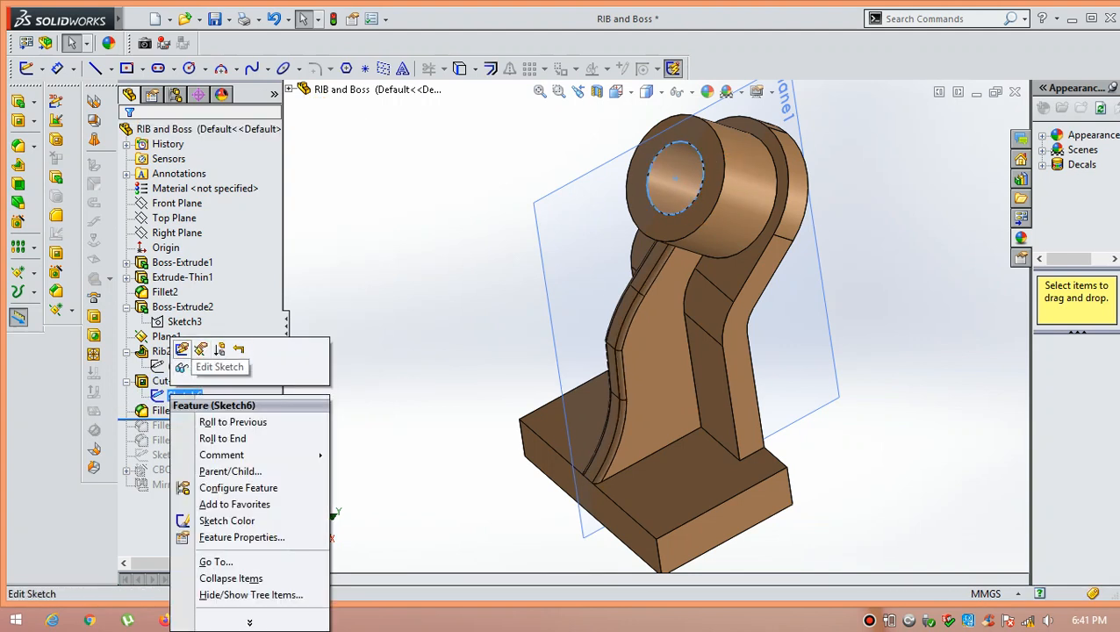
left_click(182, 350)
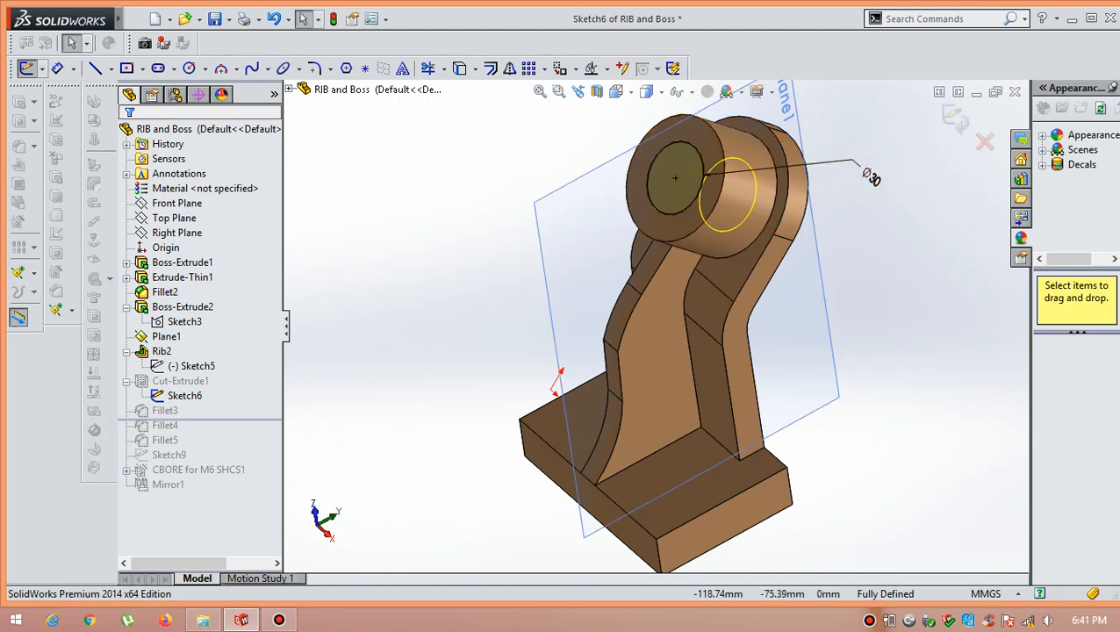
left_click(955, 118)
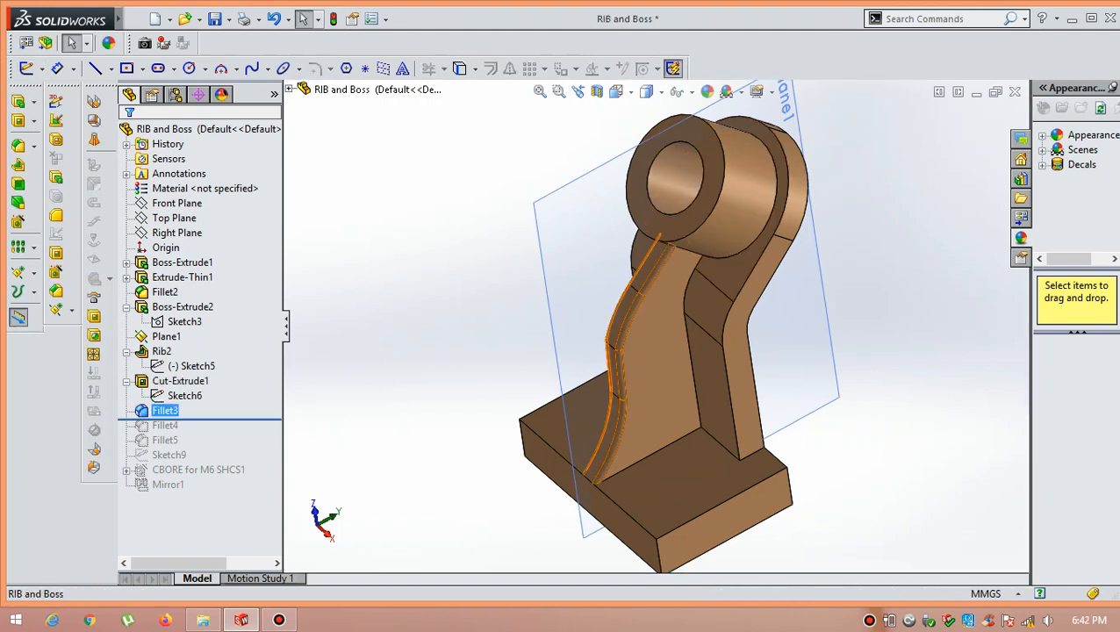
- Review Fillet3's selected rib edges and radius, accept its settings, and examine the fillet along the rib's front edges up close
right_click(164, 410)
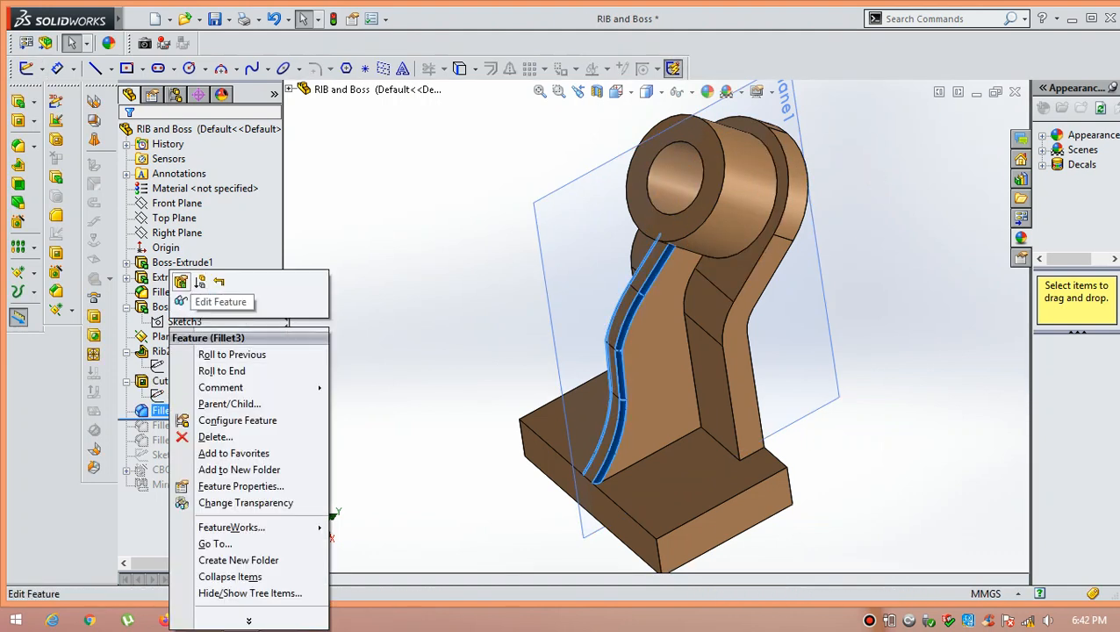
left_click(180, 281)
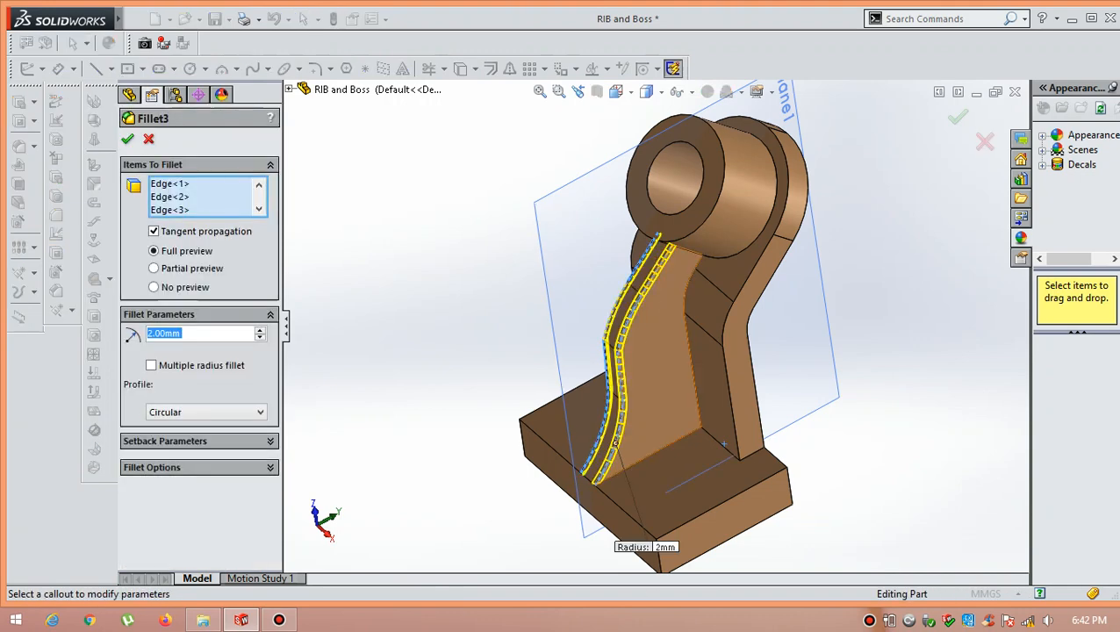
scroll(650, 294, "down", 5)
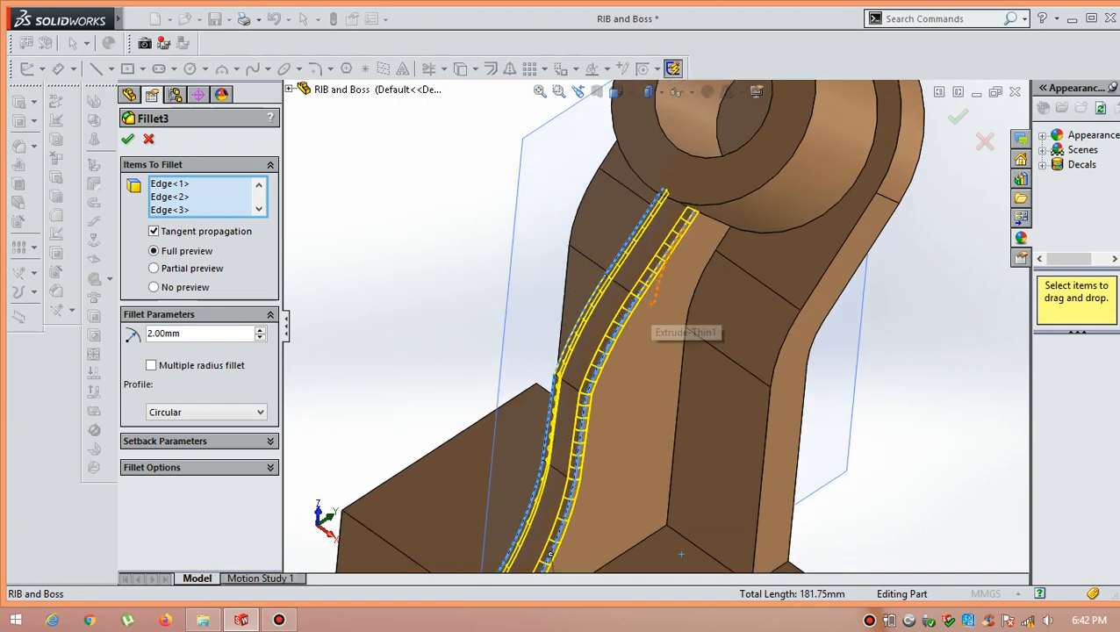
scroll(645, 302, "up", 2)
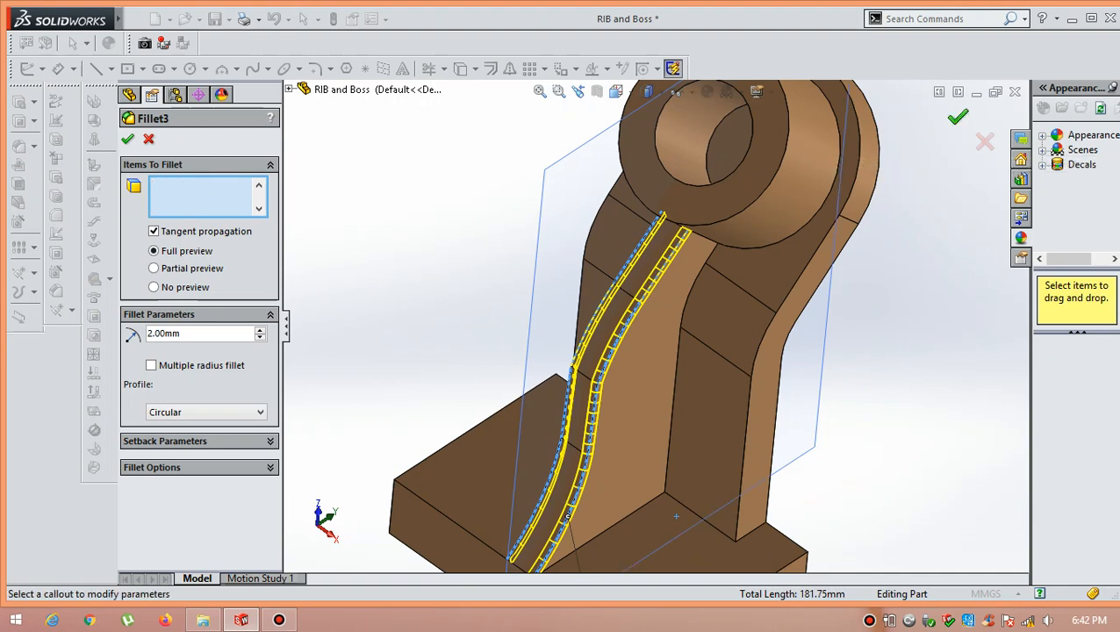
key("Return")
scroll(629, 317, "down", 6)
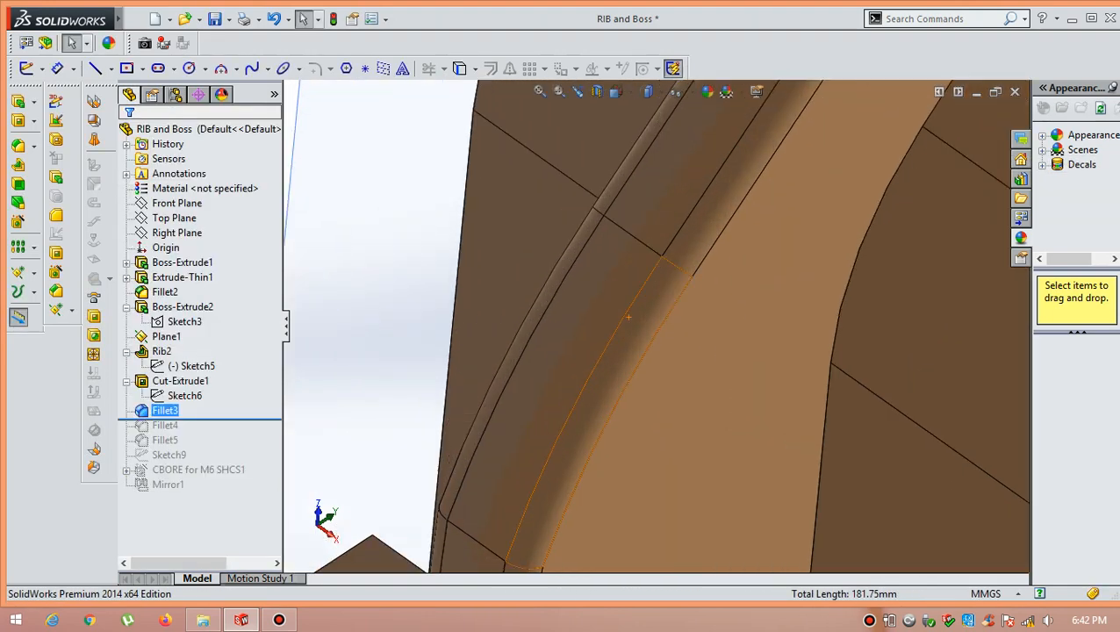
scroll(628, 316, "up", 3)
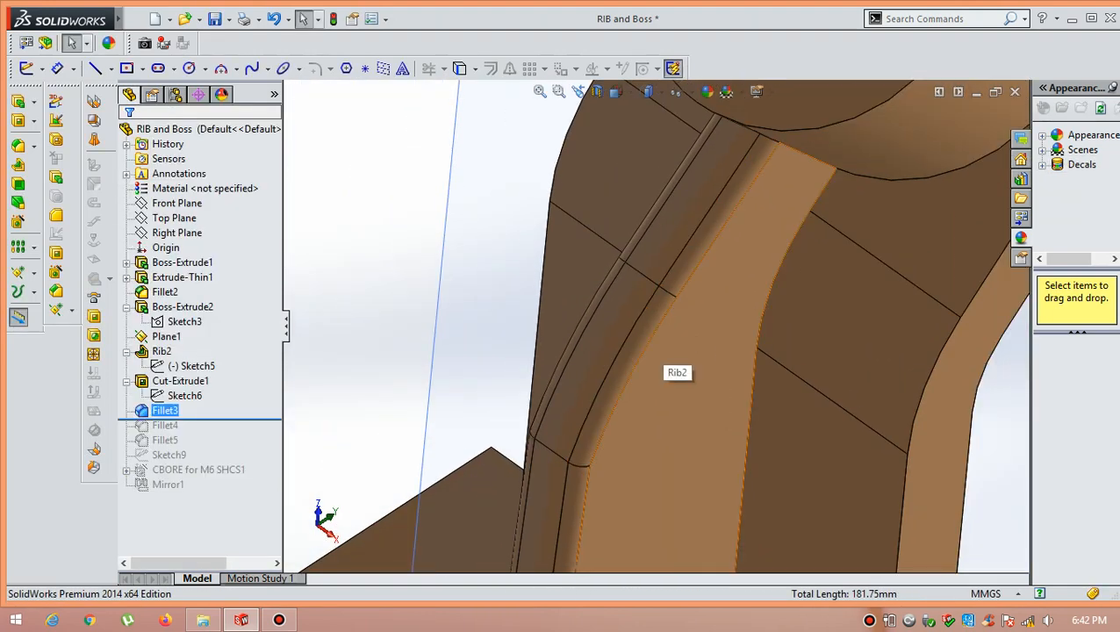
scroll(672, 368, "down", 2)
scroll(672, 368, "up", 4)
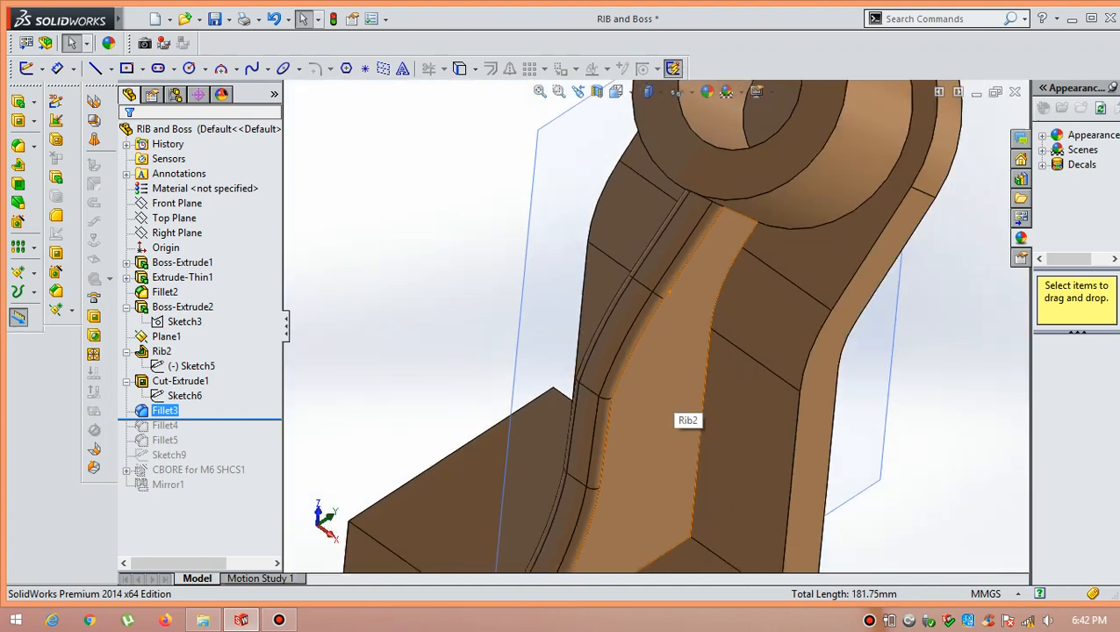
scroll(676, 408, "up", 3)
scroll(676, 408, "up", 2)
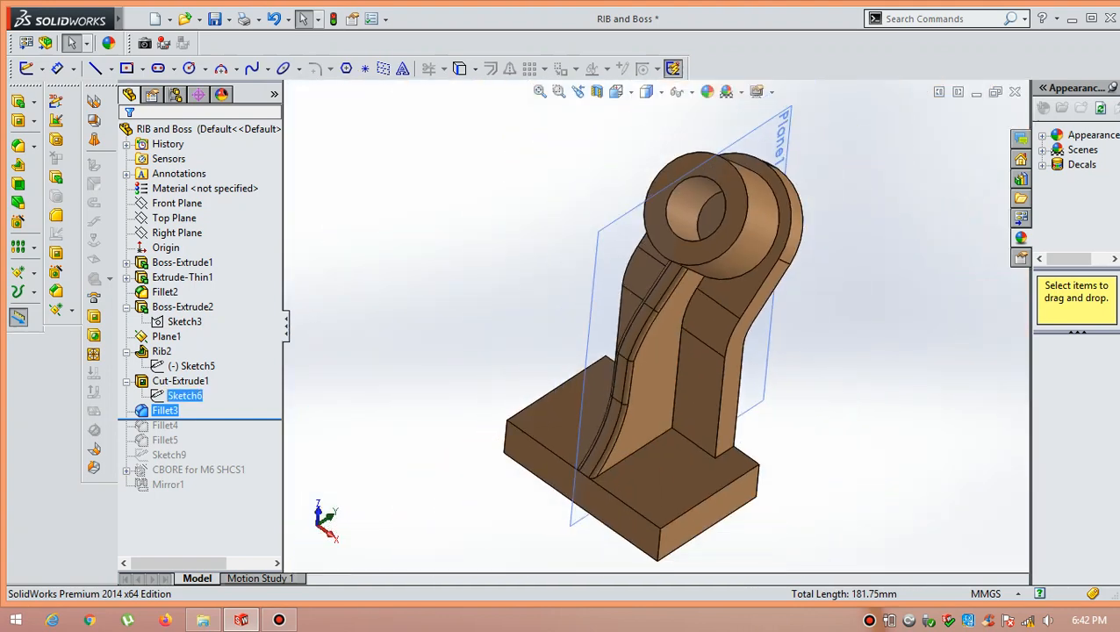
- Roll the history forward past Fillet4, review its edges and radius, and examine the fillet where the rib meets the upright wall
left_click_drag(180, 419, 180, 433)
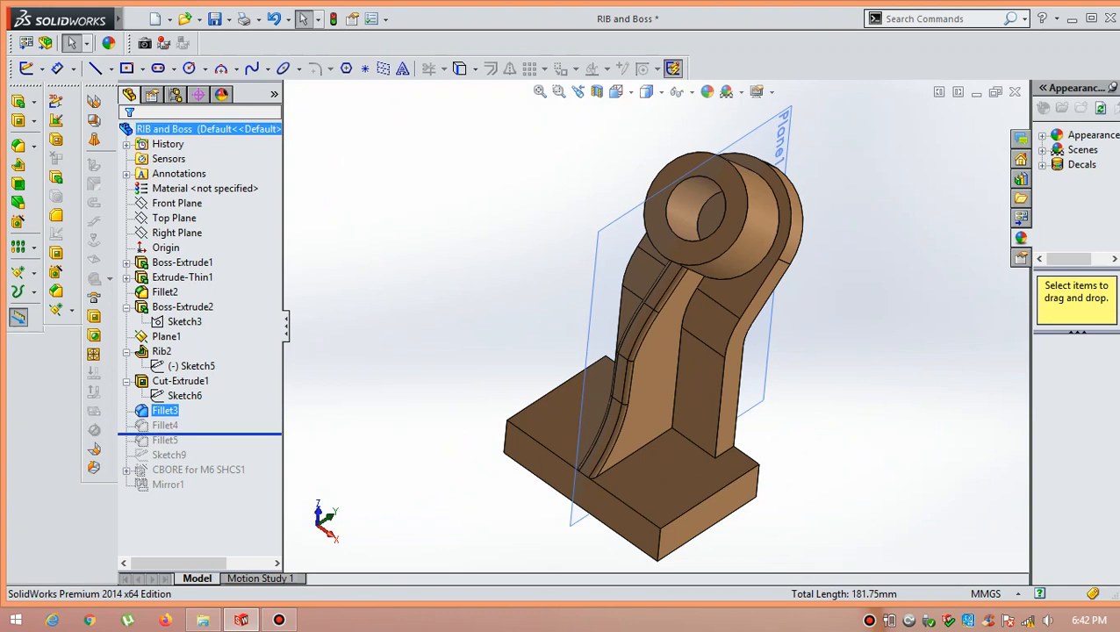
right_click(179, 426)
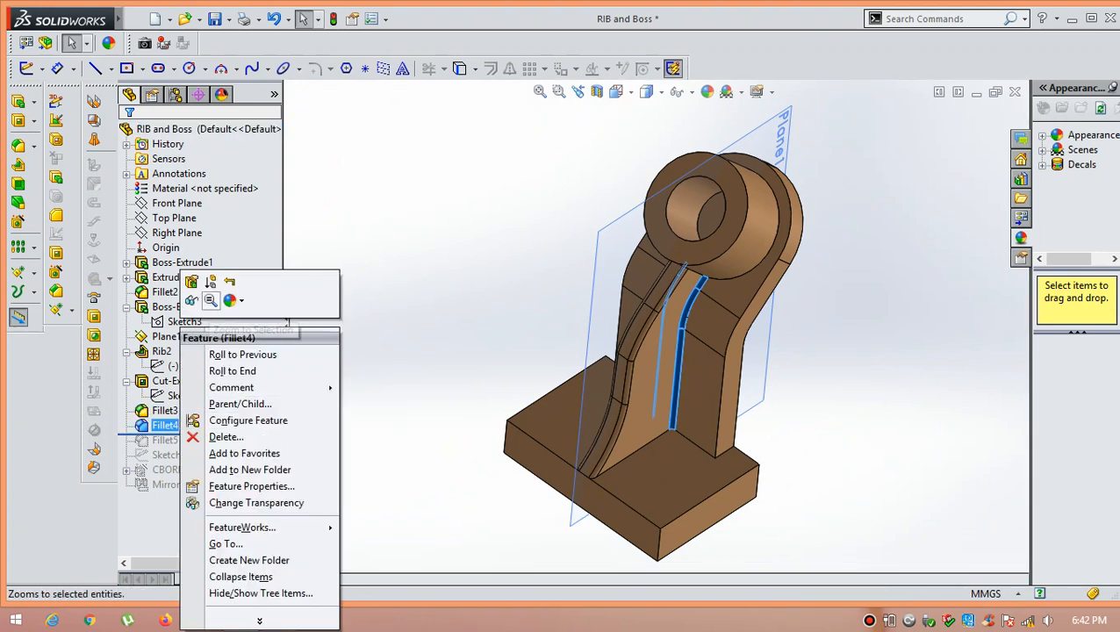
left_click(192, 281)
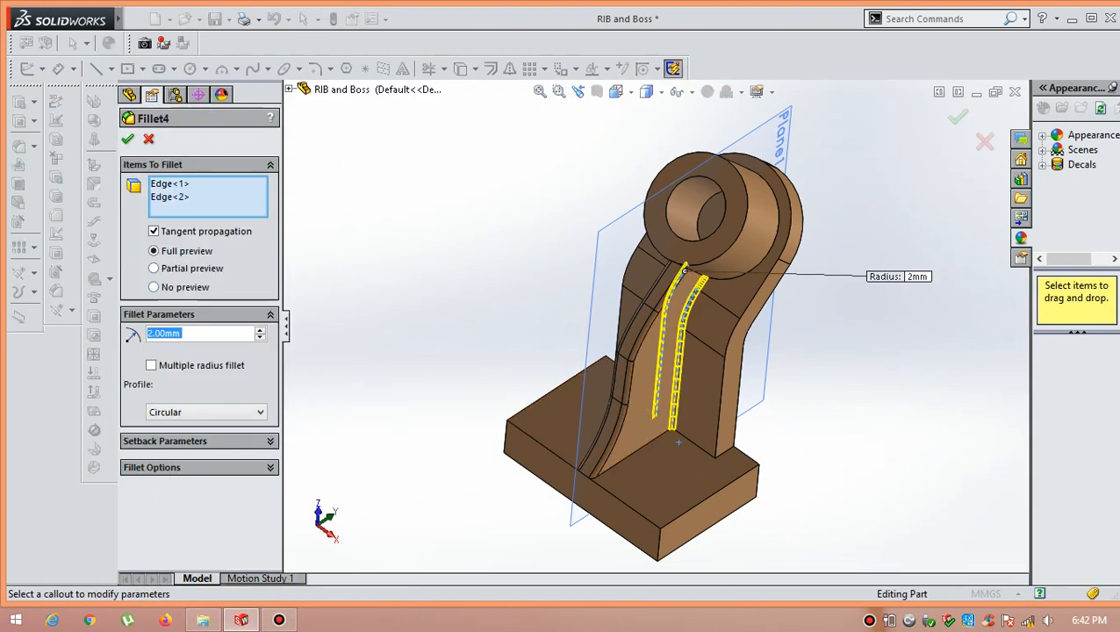
mouse_move(746, 327)
middle_mouse_down()
mouse_move(730, 338)
mouse_move(739, 329)
middle_mouse_up()
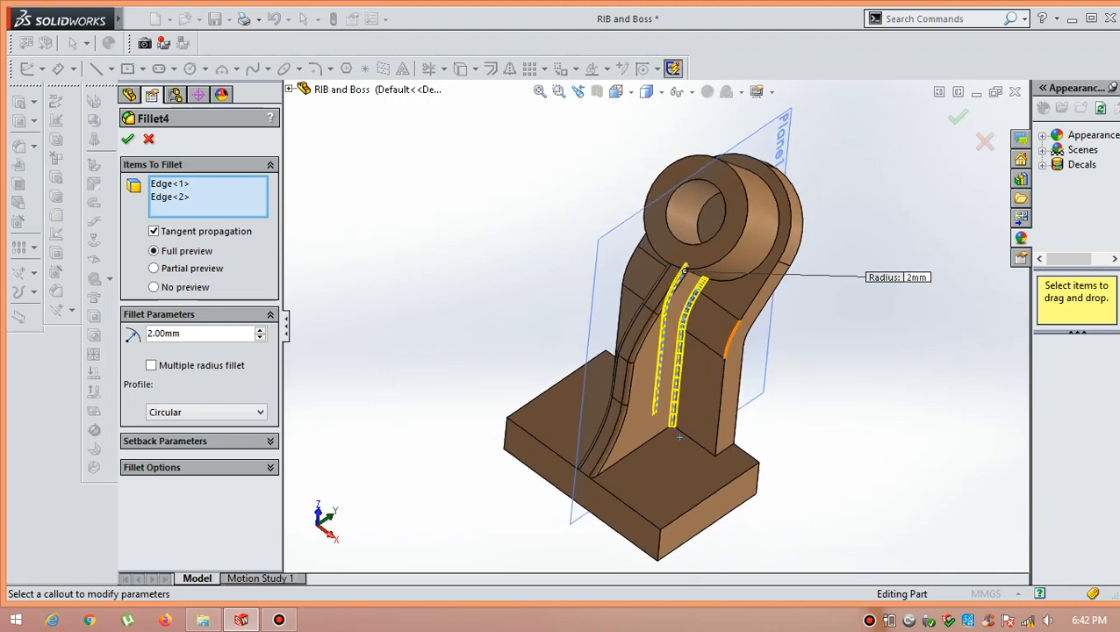
scroll(745, 327, "down", 4)
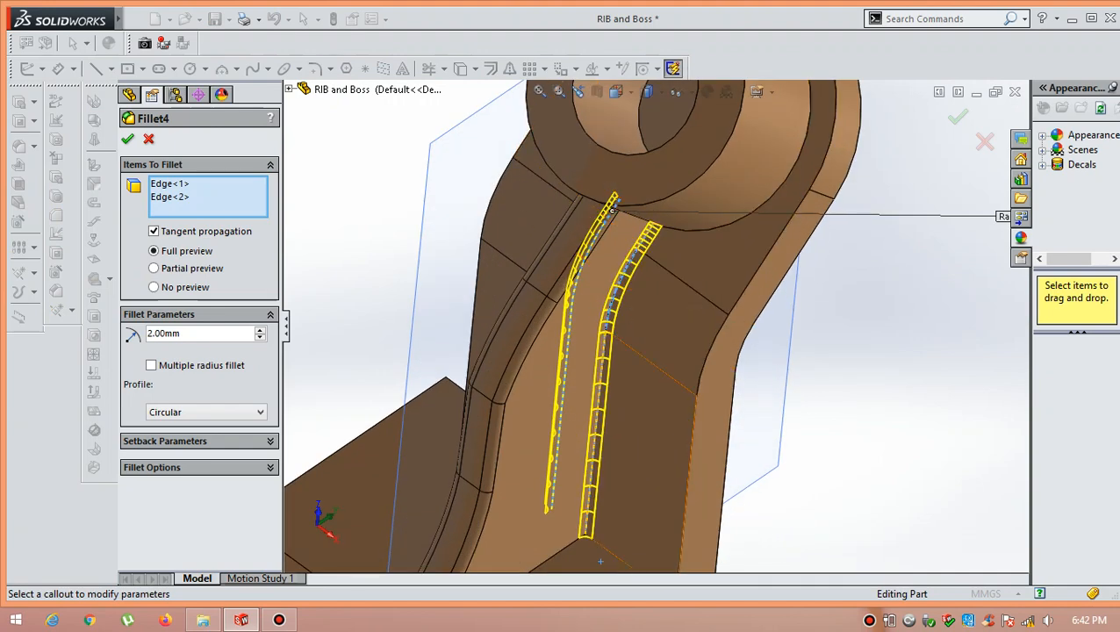
middle_click_drag(615, 422, 615, 386)
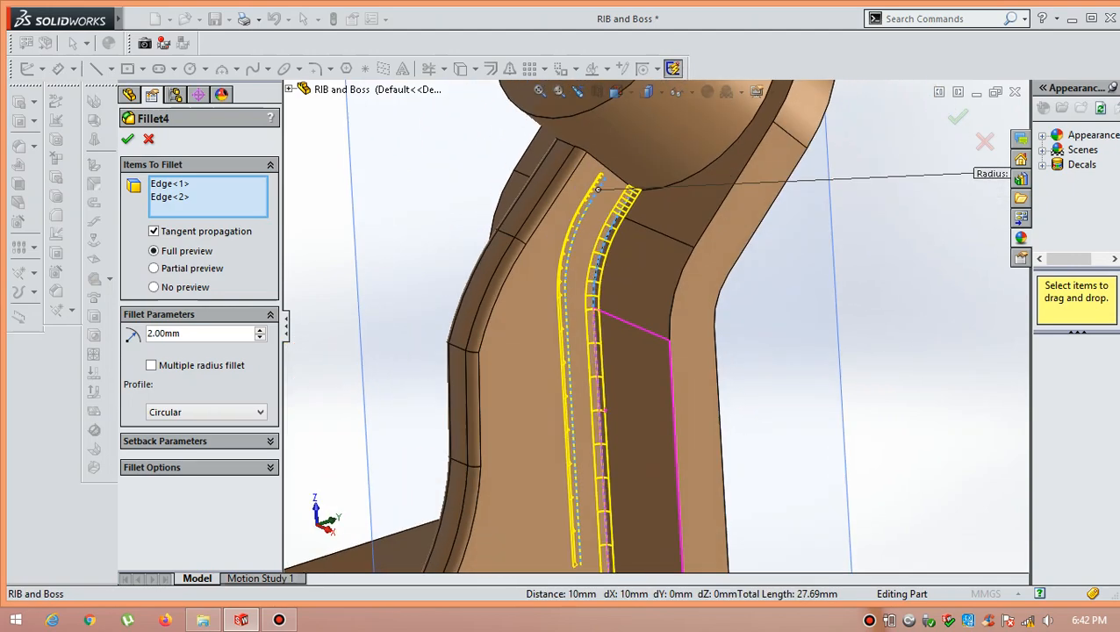
scroll(605, 386, "up", 3)
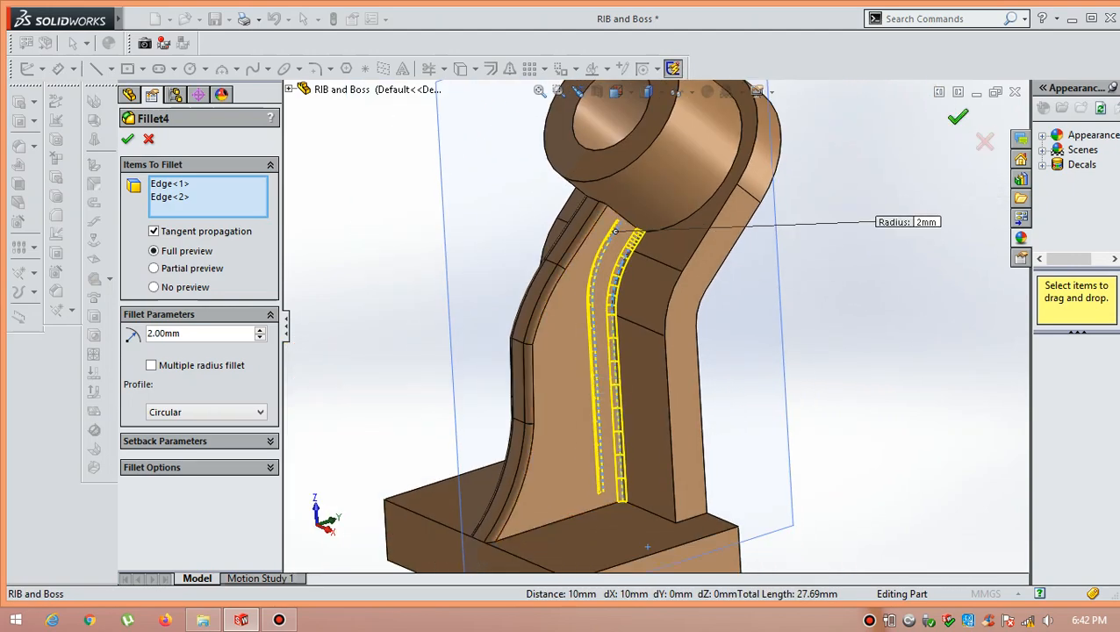
key("Return")
scroll(669, 383, "up", 1)
middle_click_drag(669, 384, 645, 386)
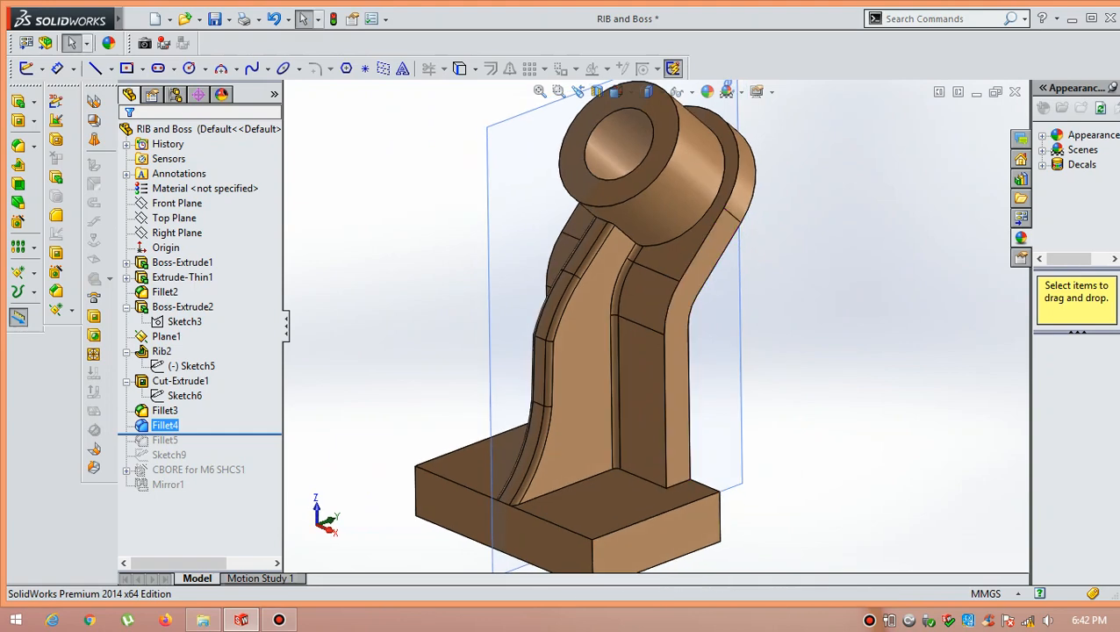
scroll(646, 386, "down", 5)
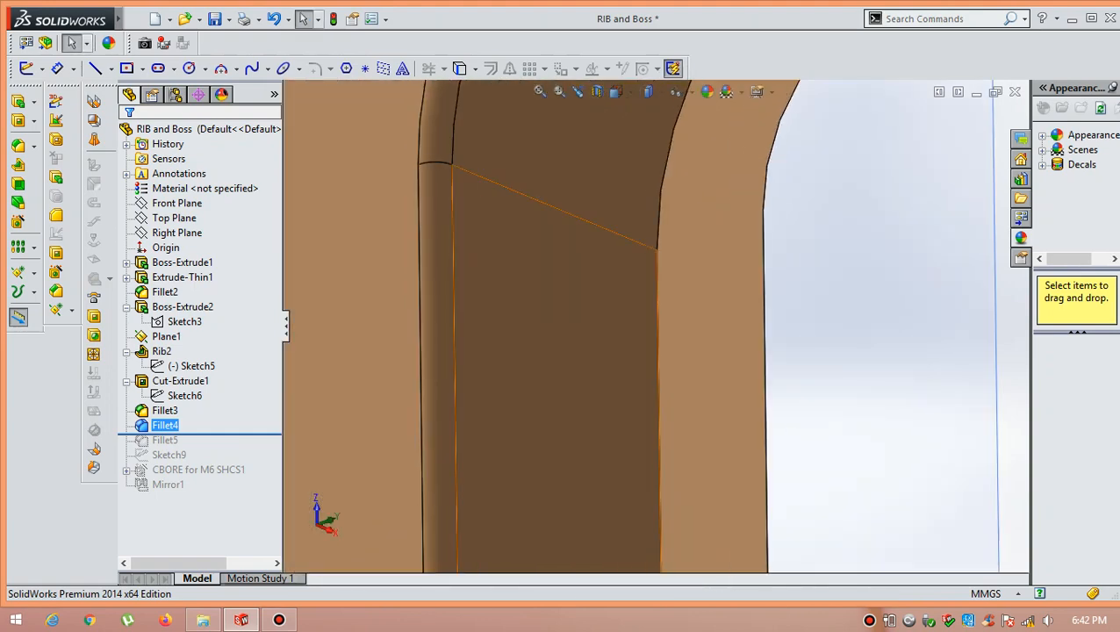
scroll(646, 387, "up", 5)
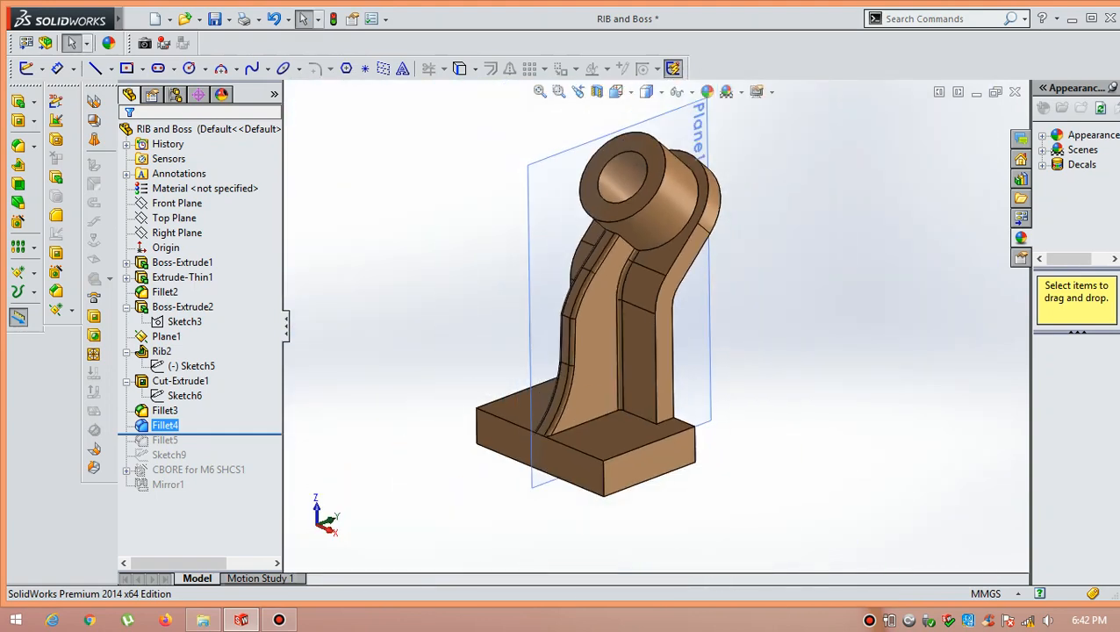
- Roll the feature history forward past Fillet5, and undo the stray command that makes the bracket body disappear
left_click_drag(199, 433, 200, 447)
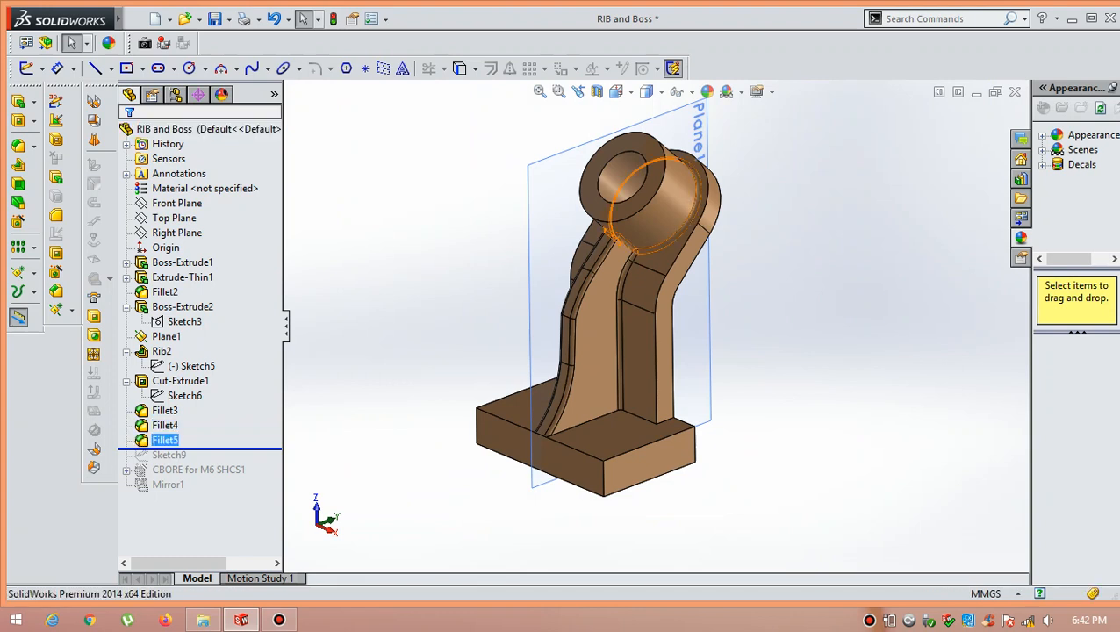
right_click(167, 440)
left_click(202, 296)
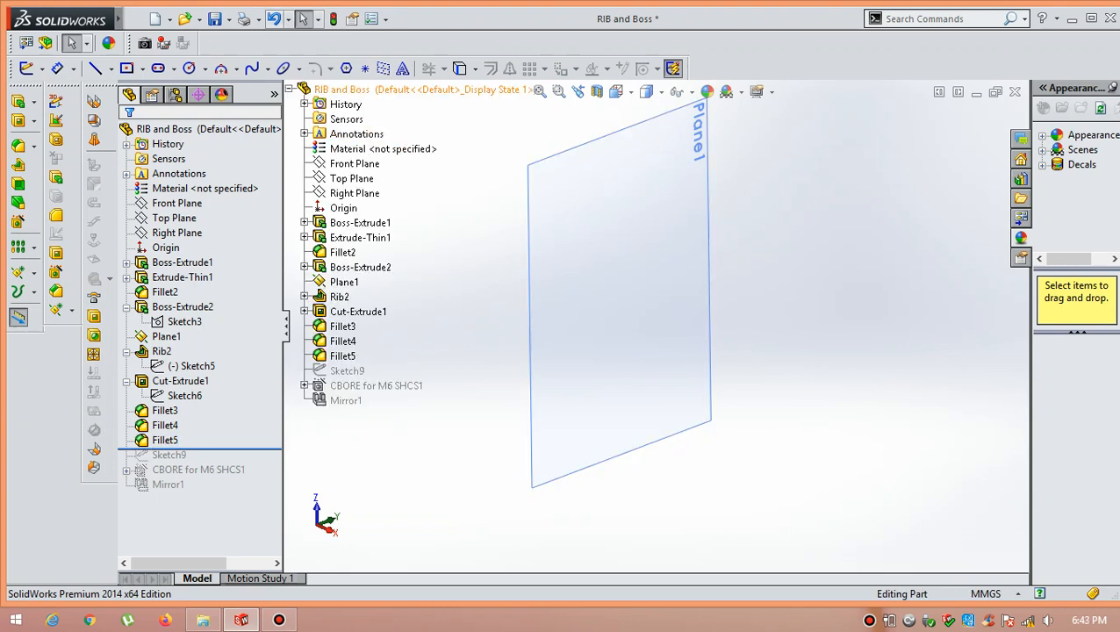
left_click(274, 18)
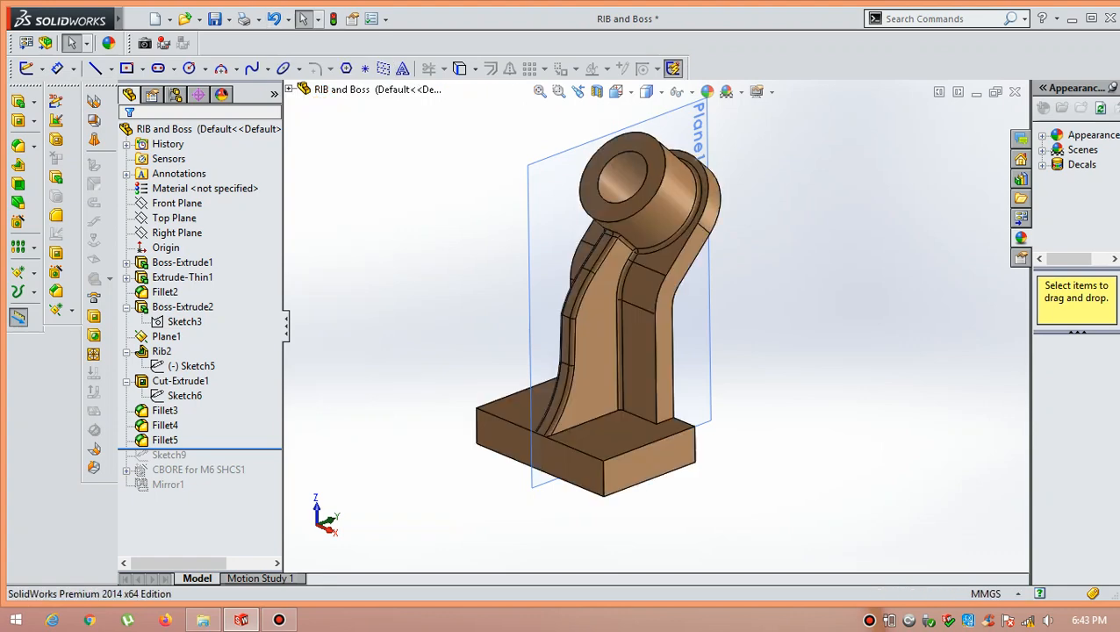
- Review Fillet5's selected edge and radius, accept its settings, and examine the fillet around the base of the cylindrical boss
right_click(165, 440)
left_click(176, 283)
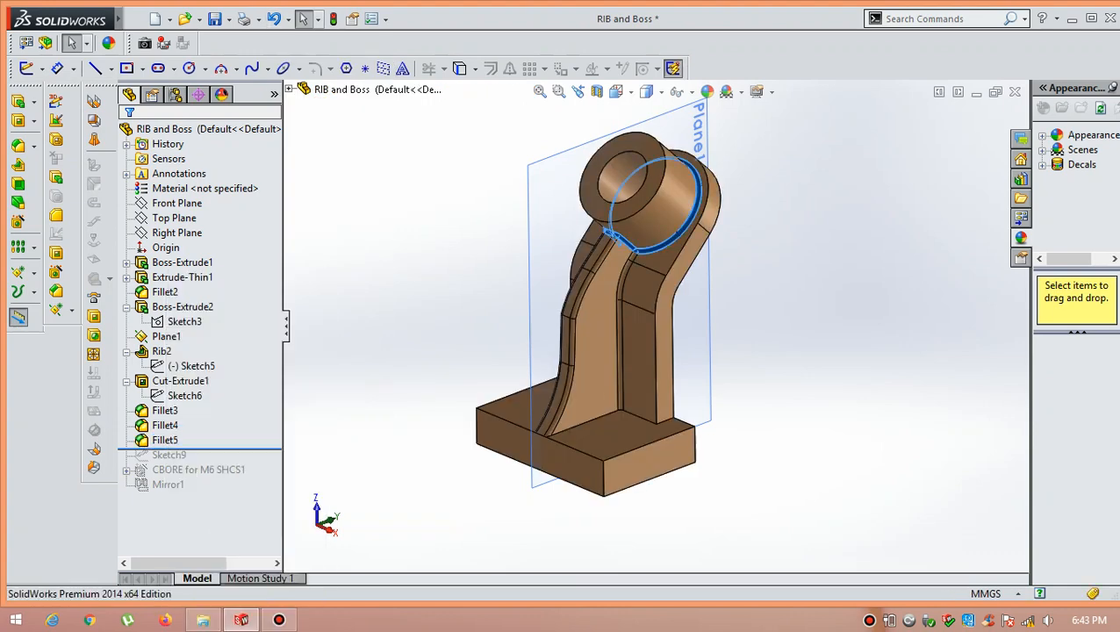
scroll(634, 147, "down", 5)
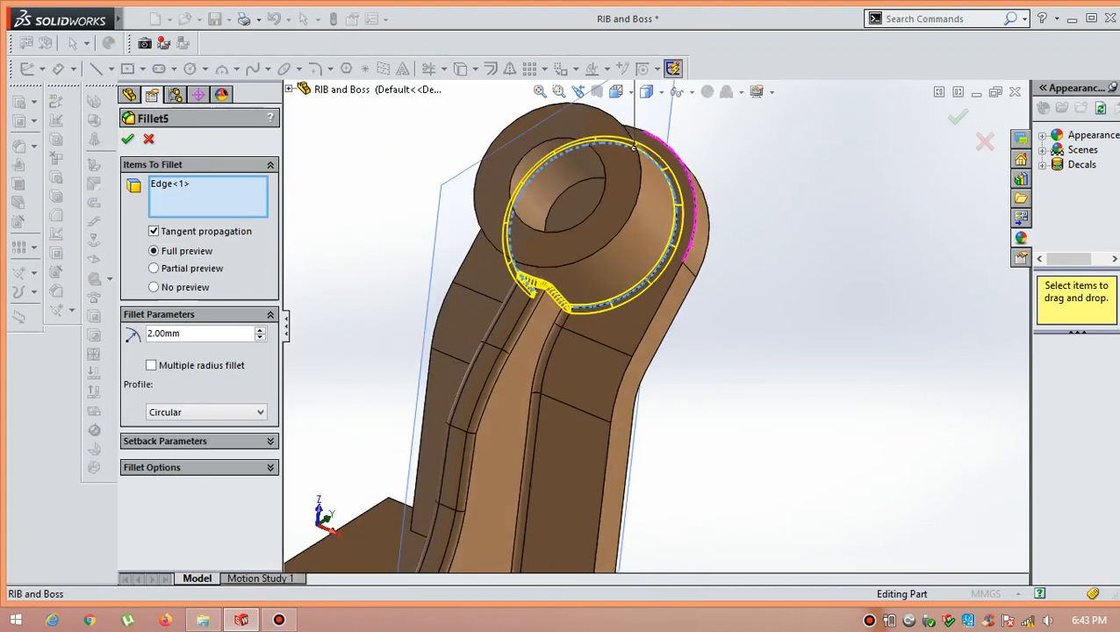
mouse_move(570, 290)
middle_mouse_down()
mouse_move(619, 333)
mouse_move(646, 334)
mouse_move(571, 237)
mouse_move(571, 268)
middle_mouse_up()
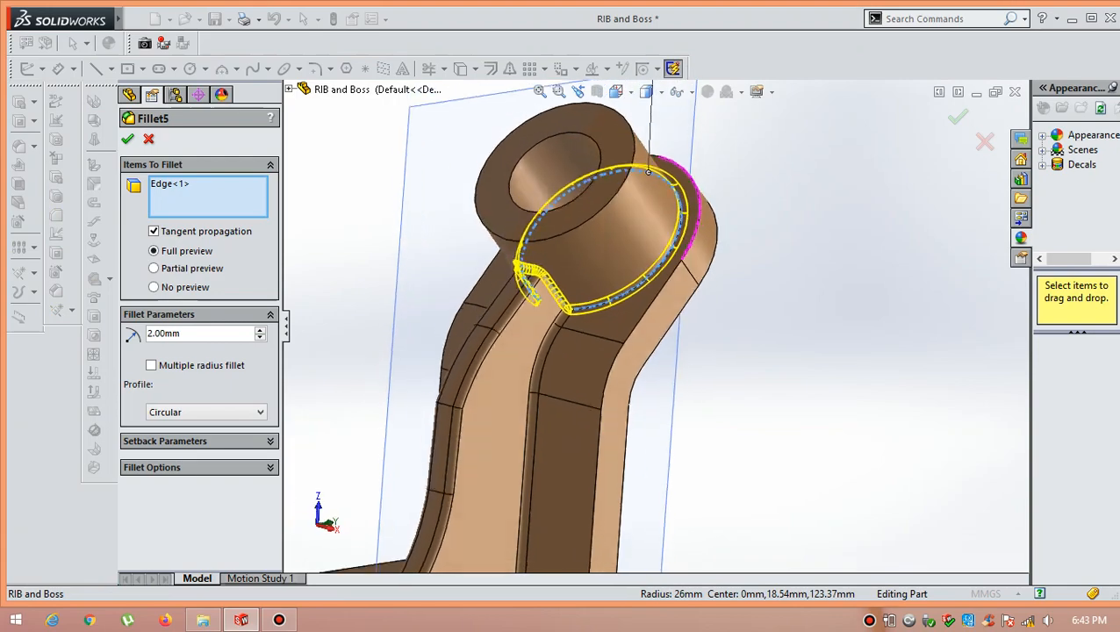
middle_click_drag(676, 140, 703, 197)
scroll(668, 176, "down", 4)
scroll(655, 325, "up", 4)
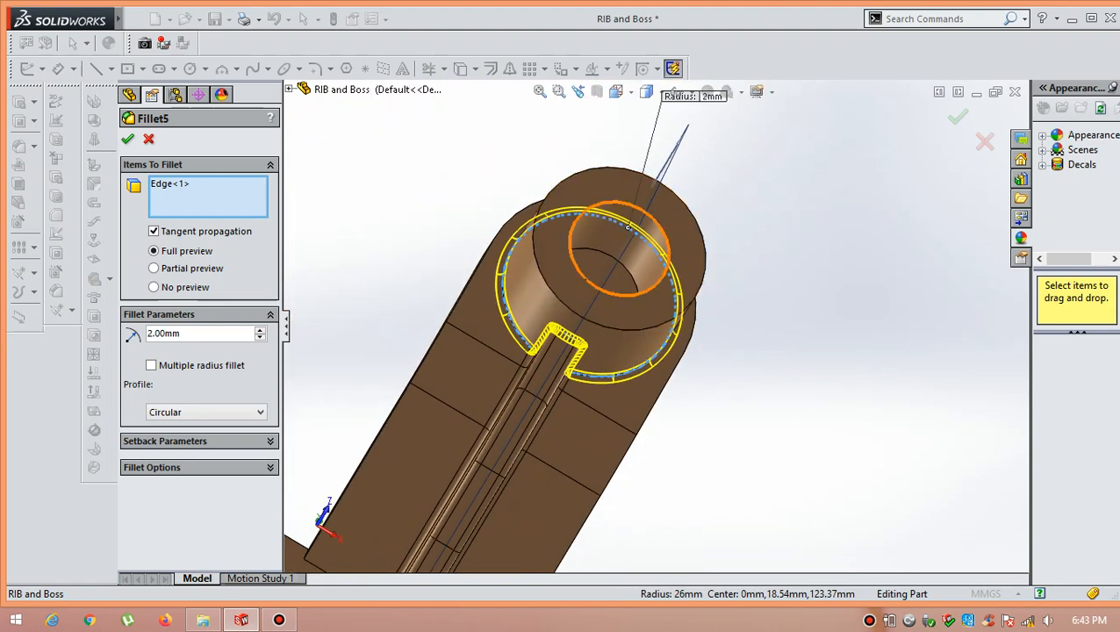
scroll(675, 369, "down", 5)
scroll(669, 332, "up", 4)
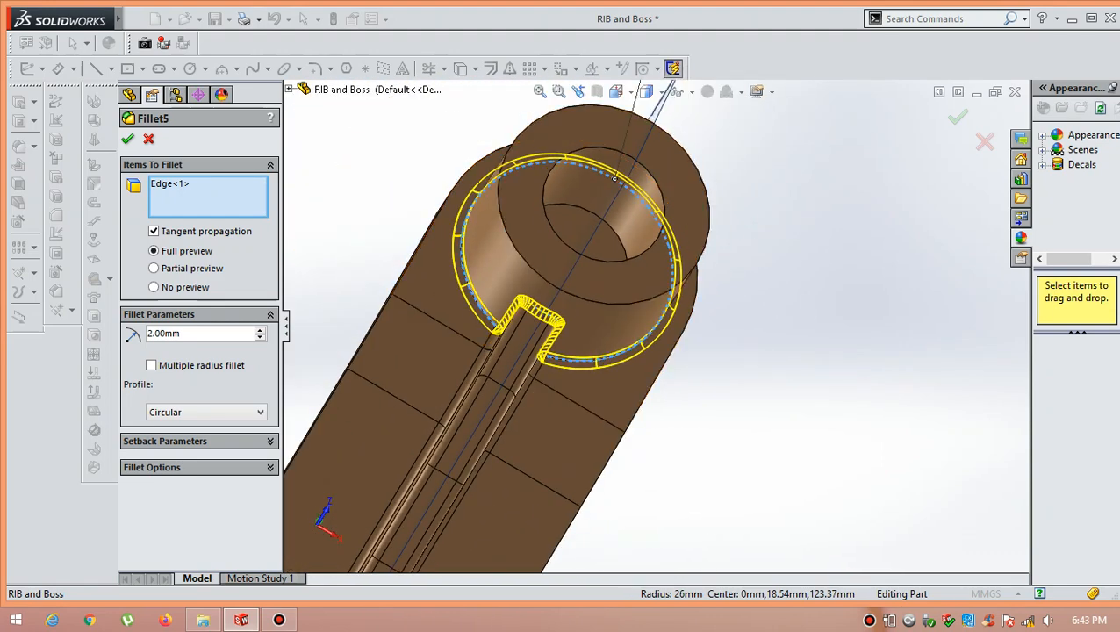
key("Return")
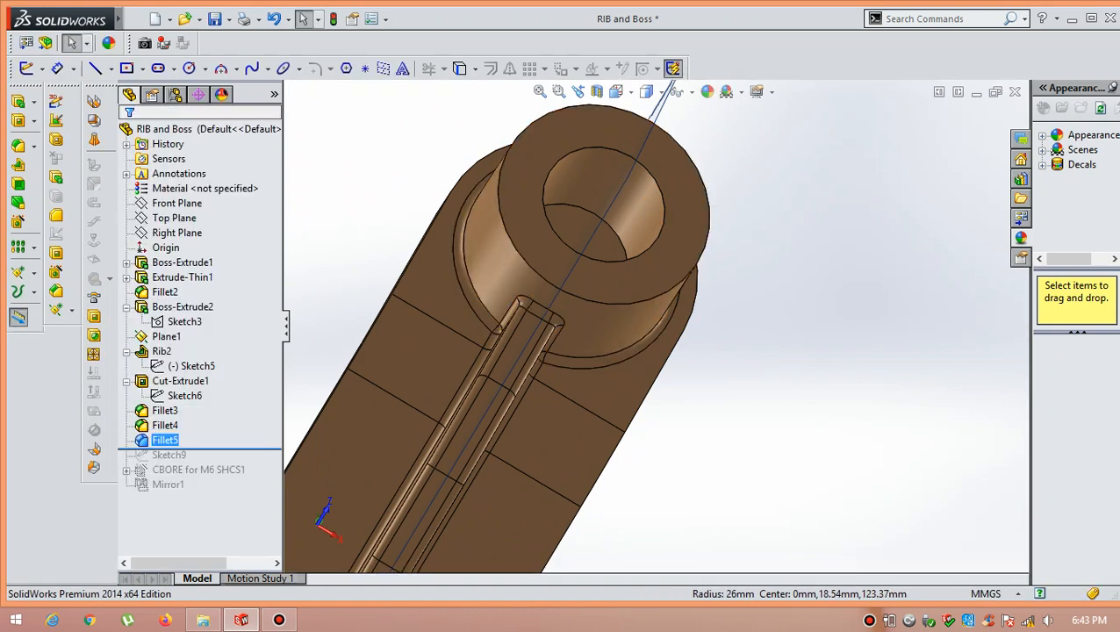
scroll(652, 187, "up", 2)
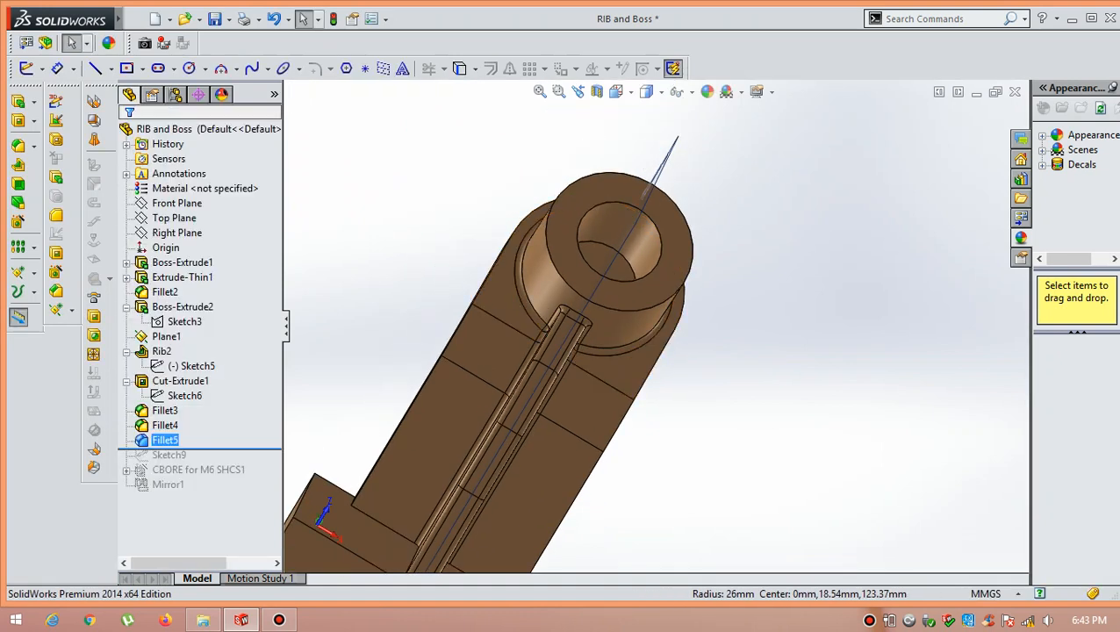
- Roll the history forward past Sketch9, examine its centerline and dimensions on the base plate, and exit the sketch
left_click_drag(200, 449, 200, 464)
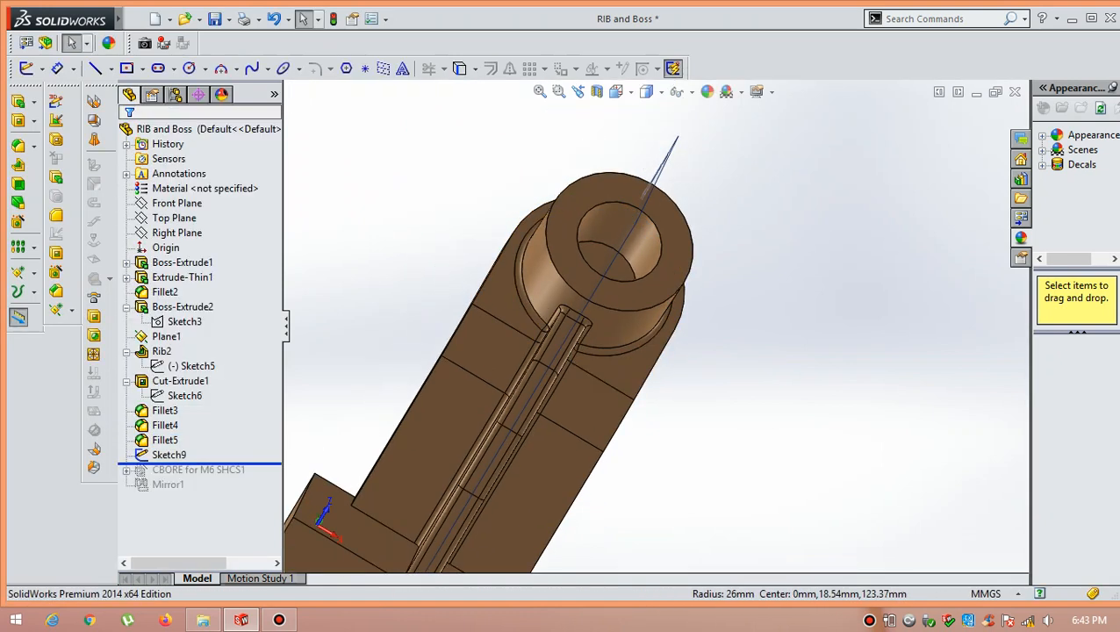
right_click(169, 454)
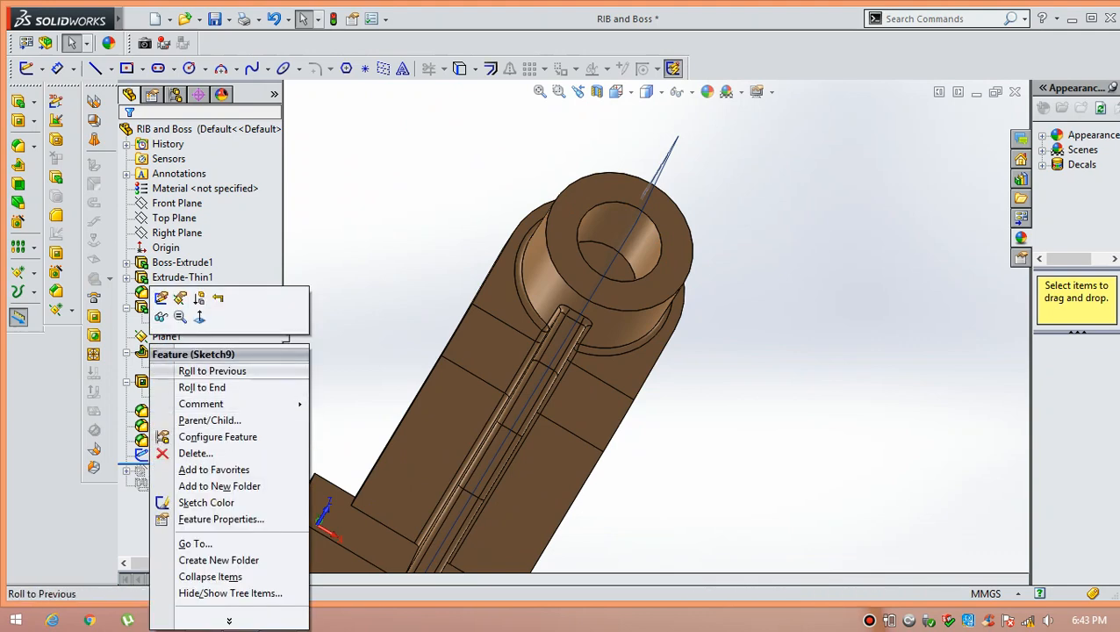
left_click(161, 307)
scroll(665, 329, "up", 1)
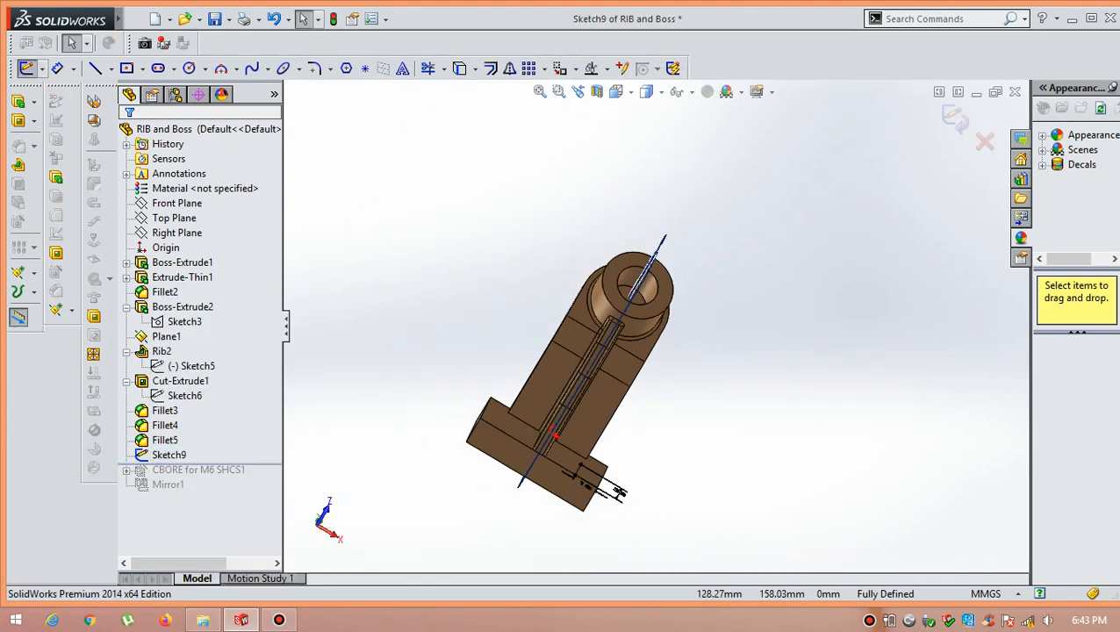
middle_click_drag(678, 502, 575, 497)
scroll(549, 497, "down", 6)
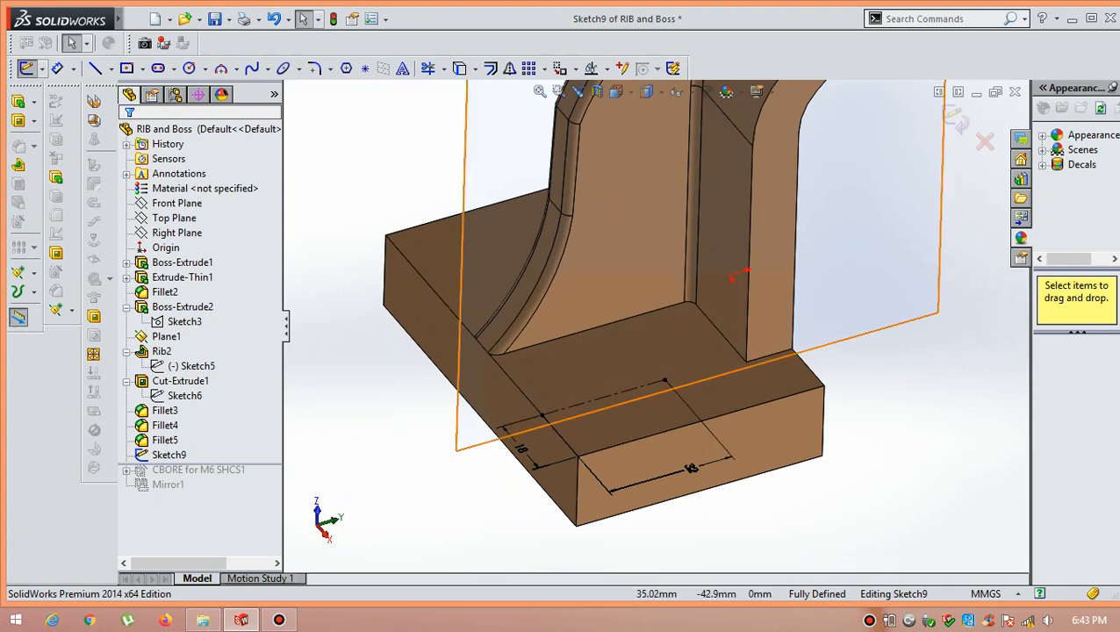
scroll(680, 405, "down", 3)
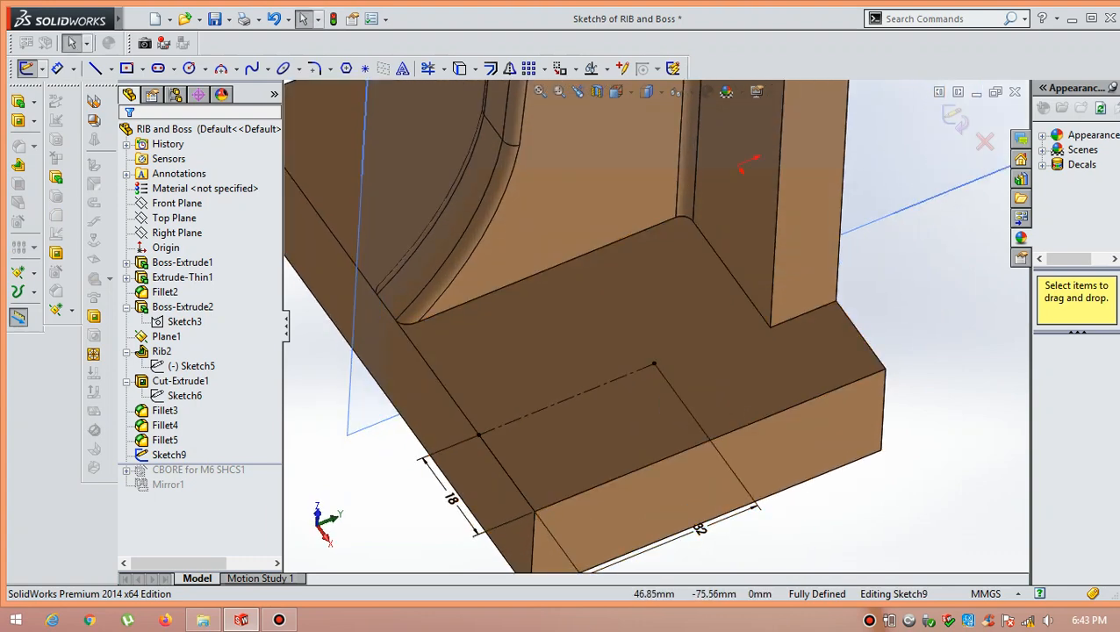
scroll(654, 338, "up", 1)
scroll(474, 537, "down", 2)
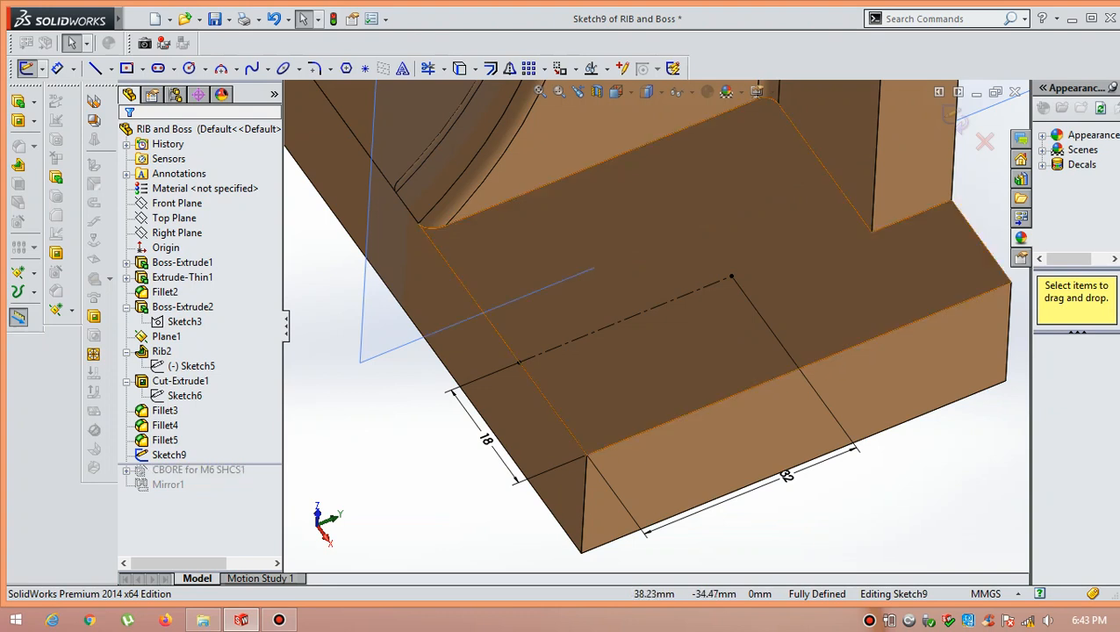
left_click(955, 116)
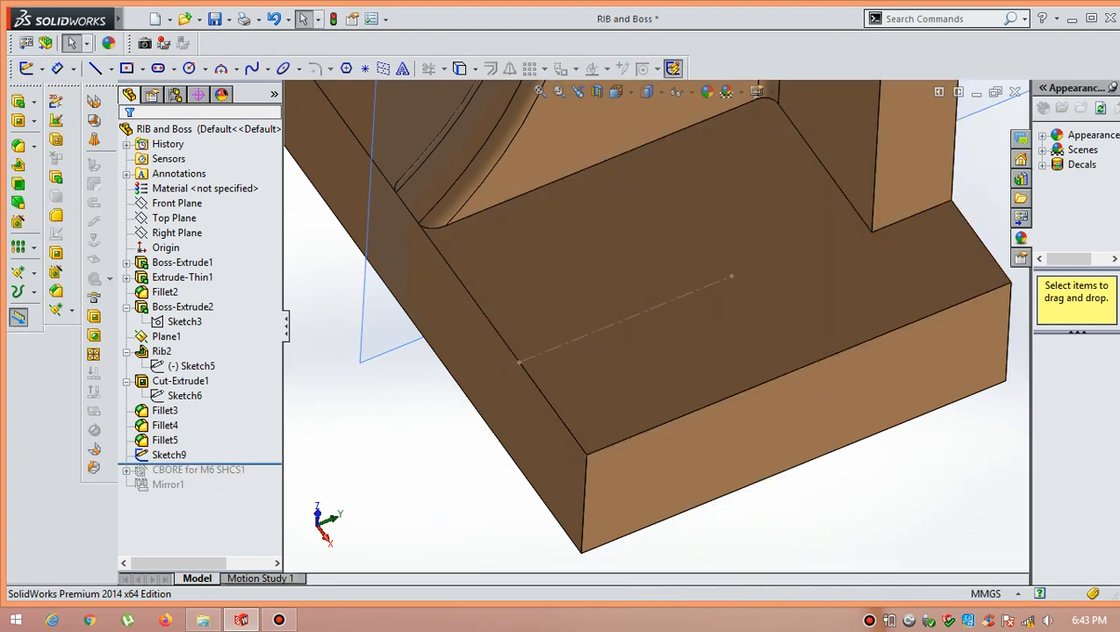
- Roll the history forward past CBORE for M6 SHCS1 and examine the counterbored hole in the base plate
left_click_drag(262, 463, 262, 479)
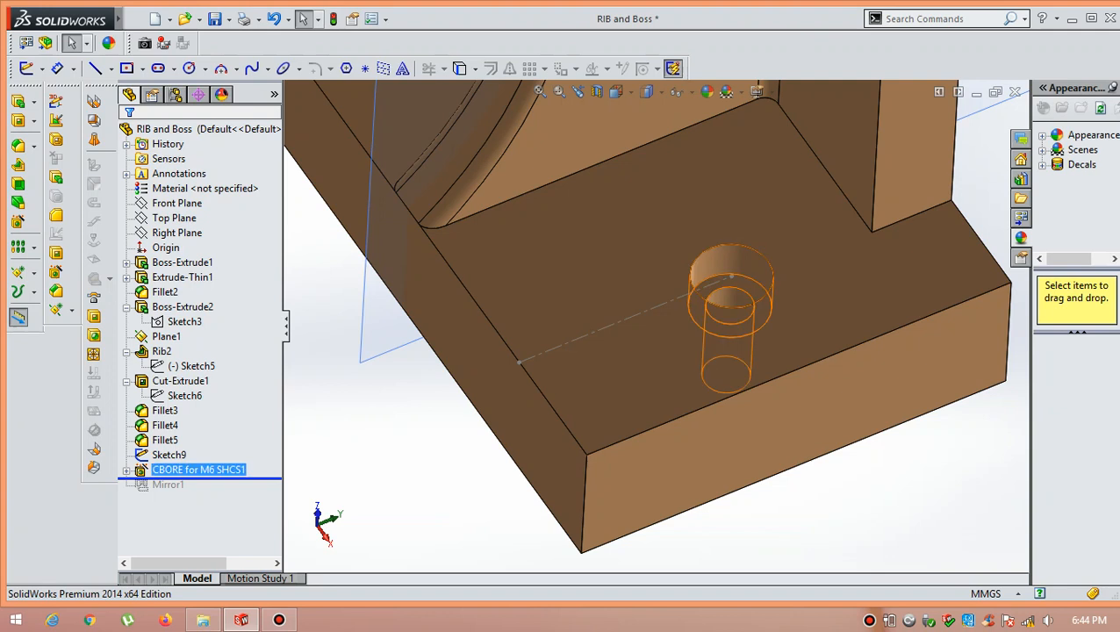
scroll(654, 316, "up", 9)
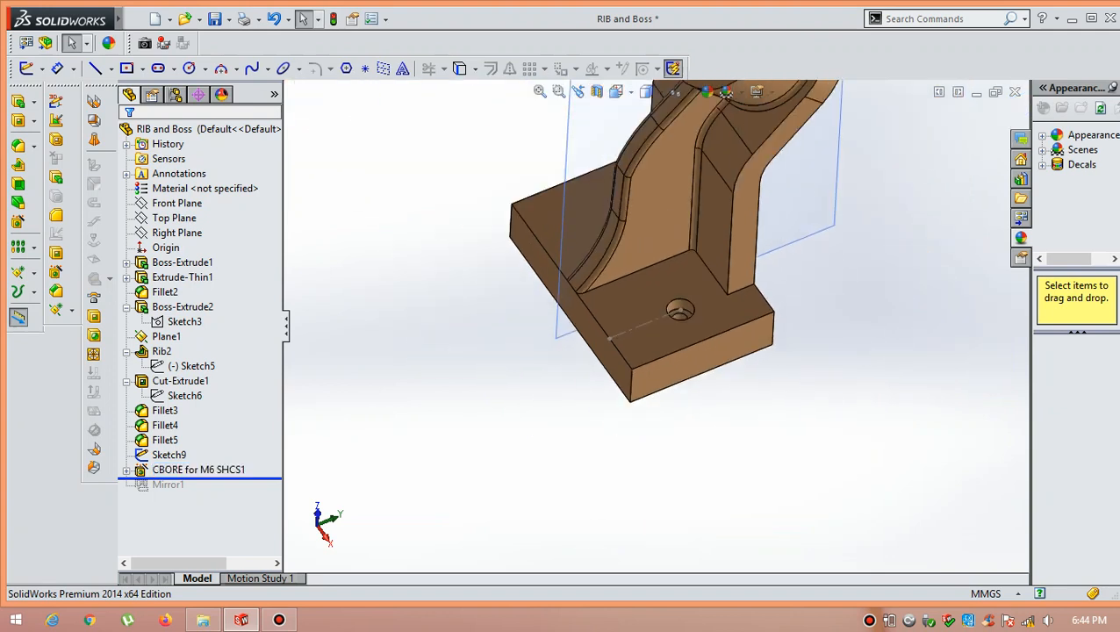
scroll(681, 278, "down", 3)
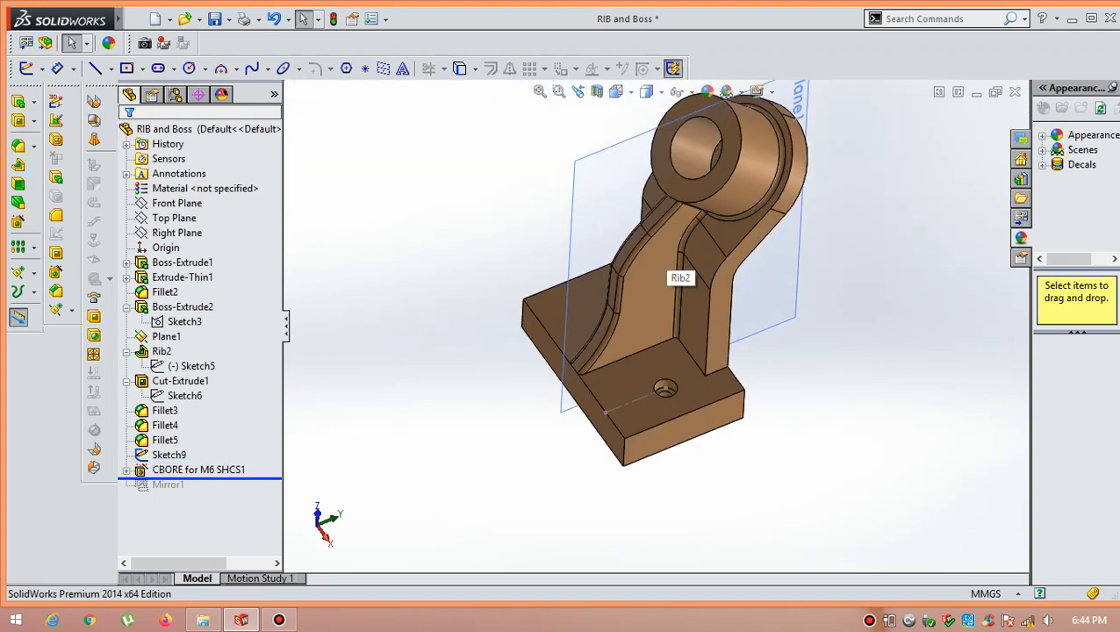
- Roll the history forward past Mirror1 and compare the original counterbore hole with its mirrored copy
mouse_move(667, 264)
middle_mouse_down()
mouse_move(681, 290)
mouse_move(674, 264)
middle_mouse_up()
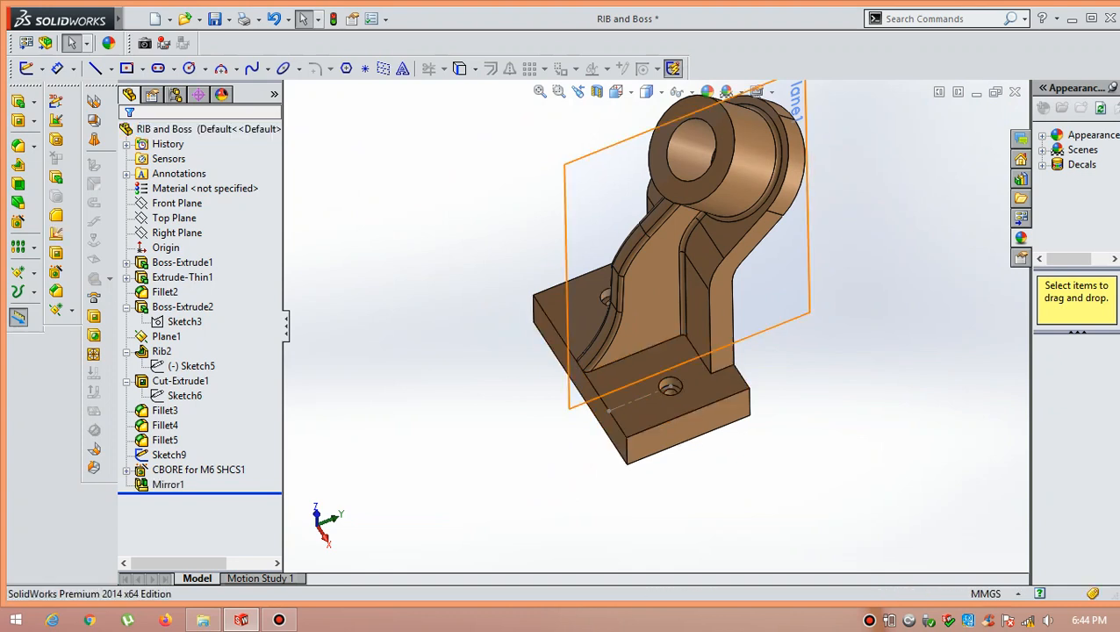
scroll(677, 365, "down", 3)
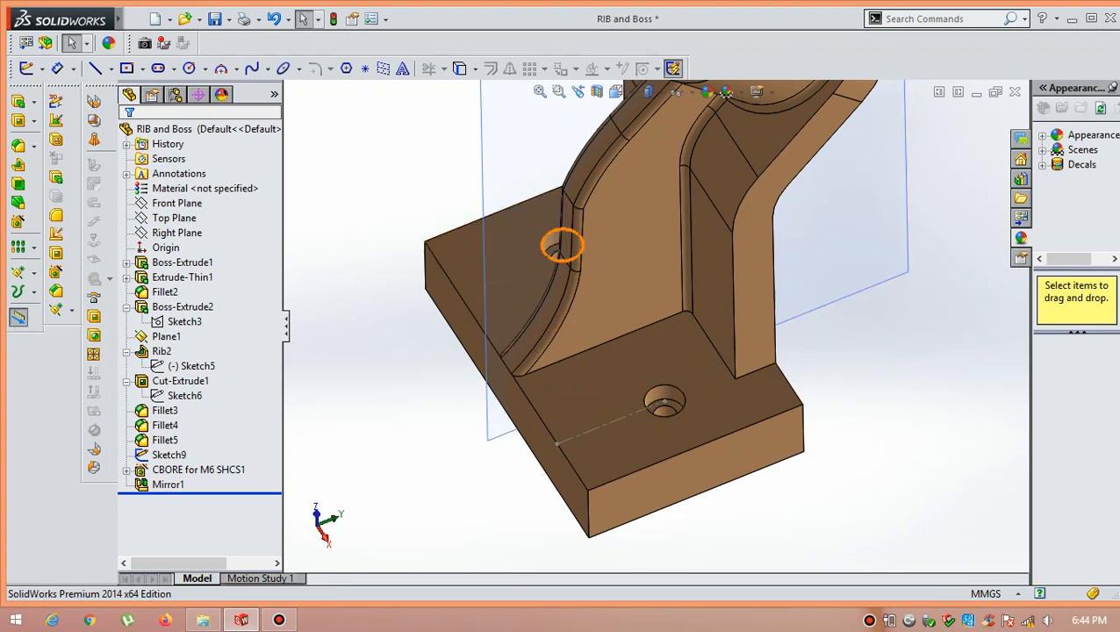
key("z")
left_click(199, 469)
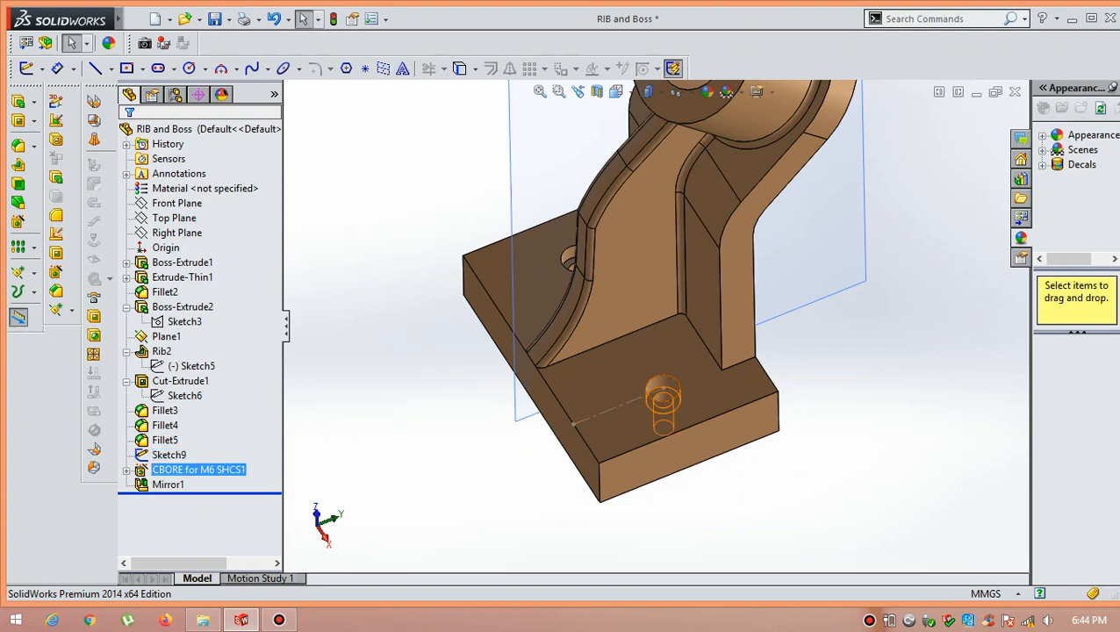
left_click(167, 485)
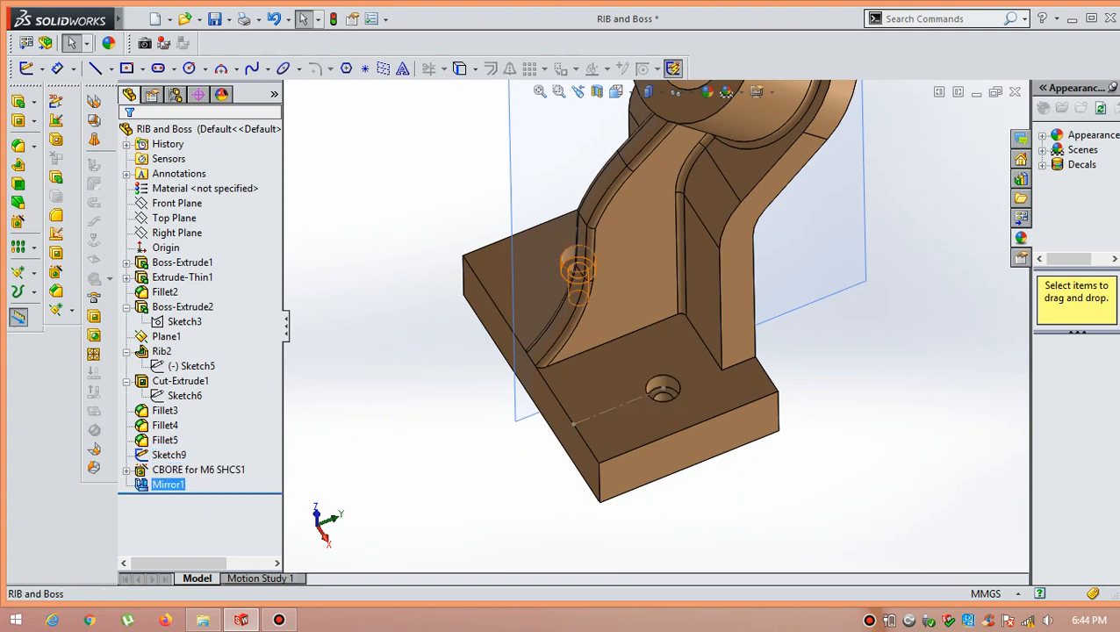
- Delete the Mirror1 feature
right_click(182, 484)
left_click(229, 436)
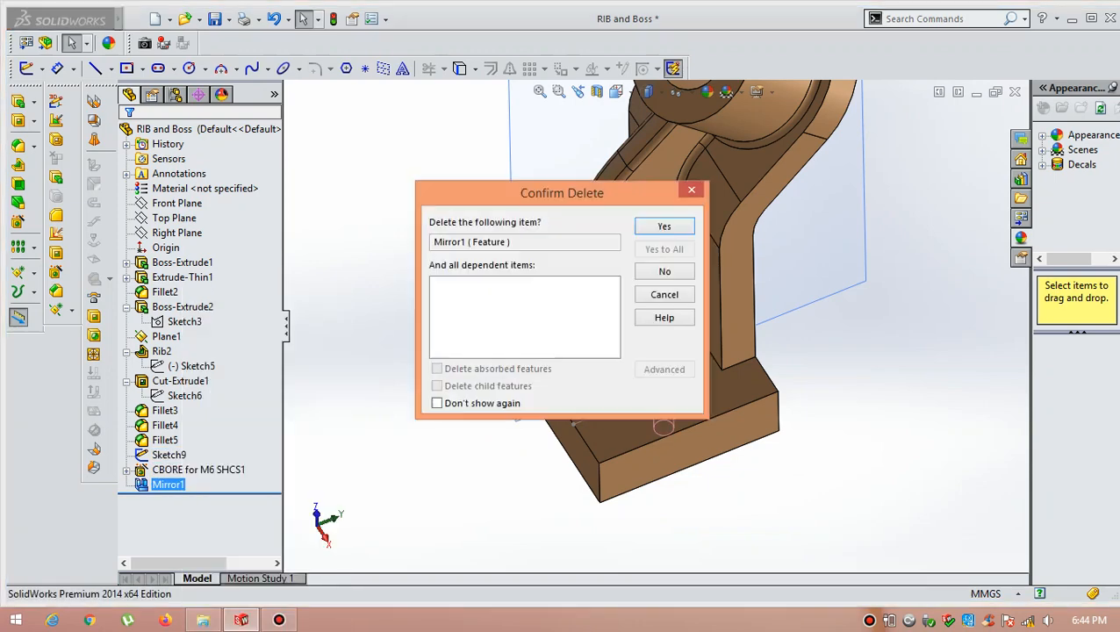
key("Return")
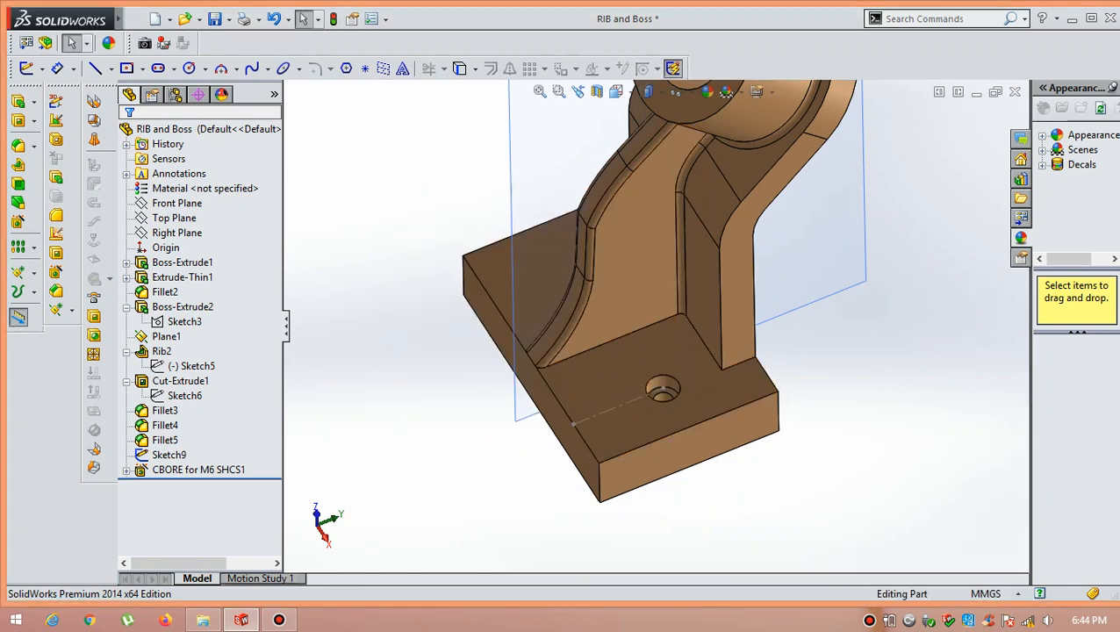
- Mirror the CBORE for M6 SHCS1 hole about Plane1 to the other side of the base plate
left_click(199, 469)
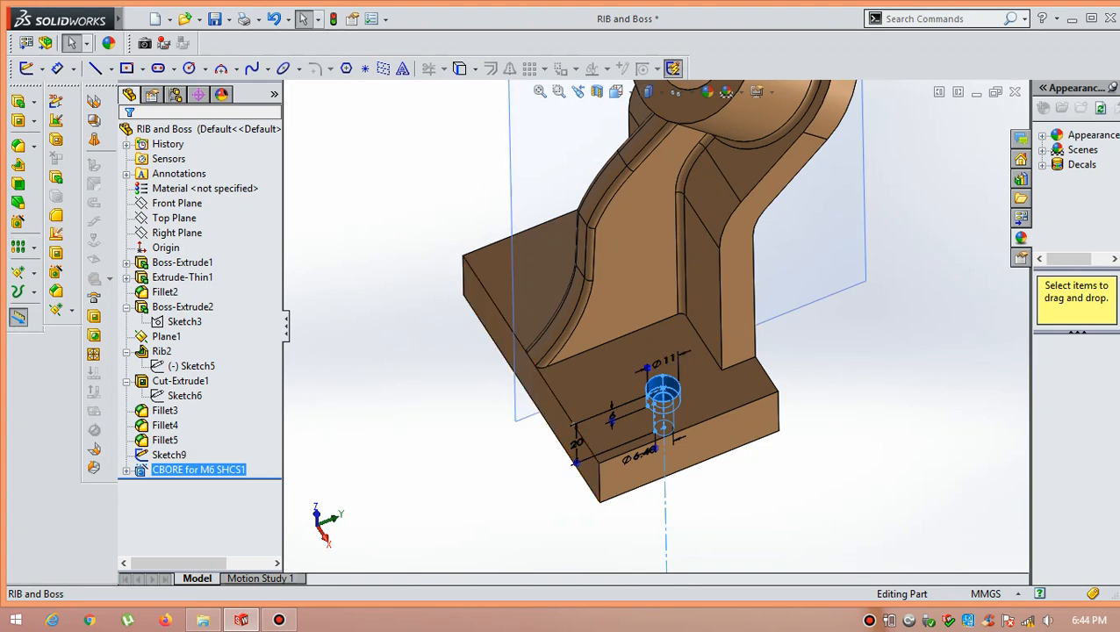
left_click(33, 248)
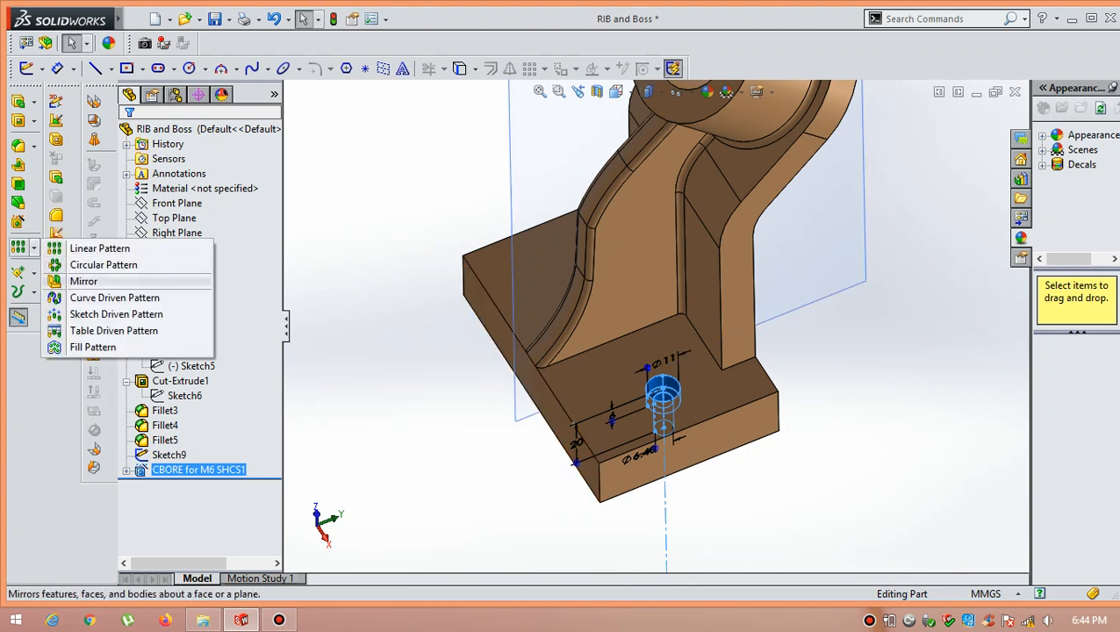
left_click(88, 280)
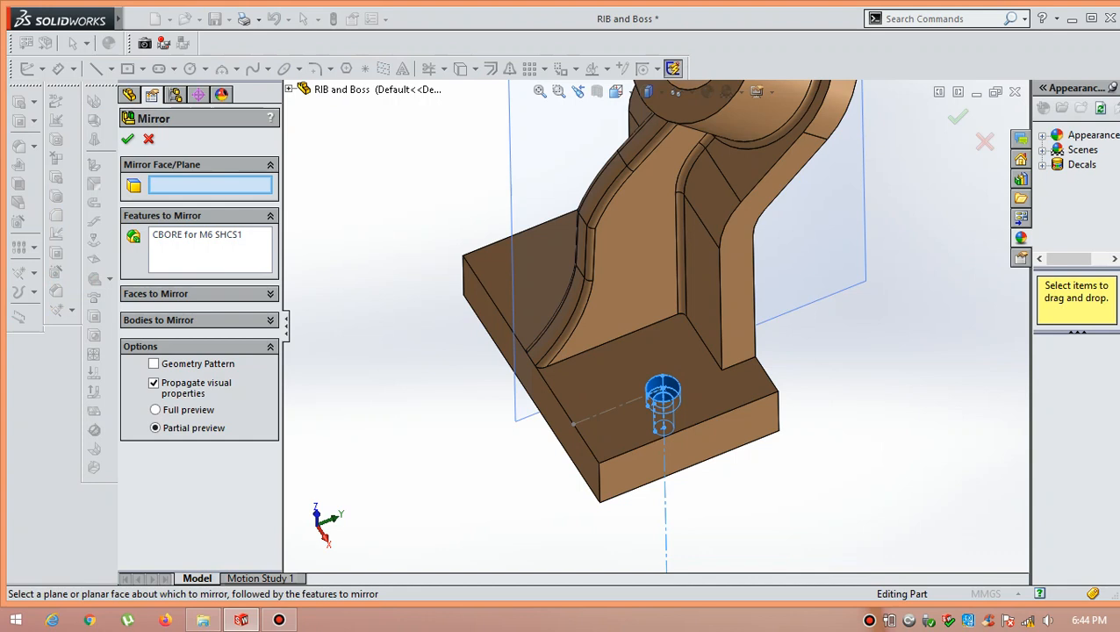
left_click(513, 210)
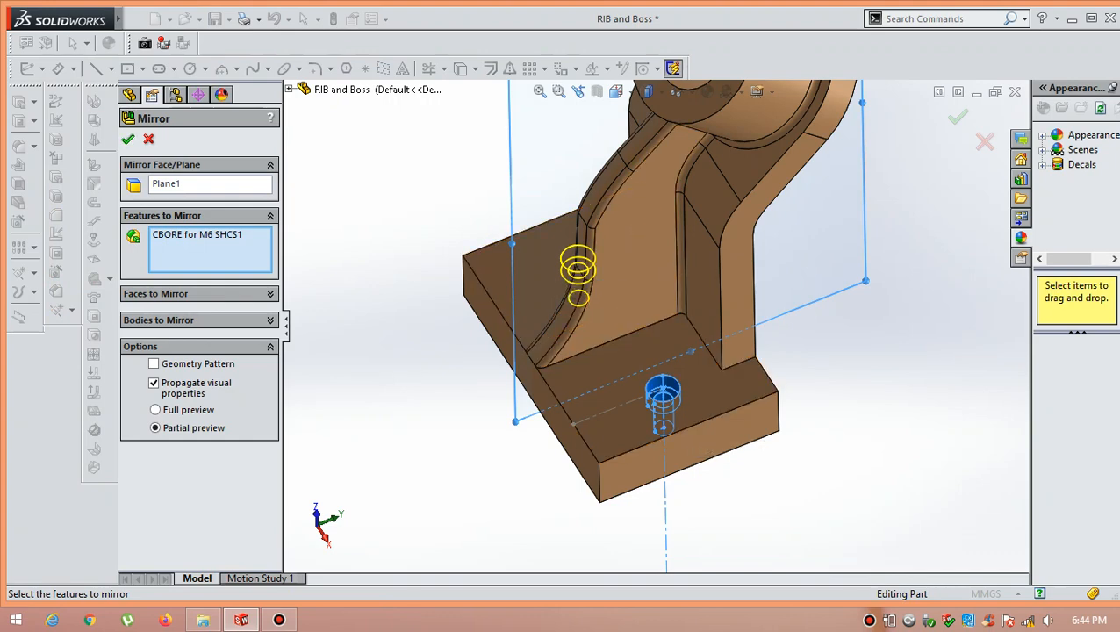
key("Return")
- Examine the two counterbore holes on either side of the rib from several angles
middle_click_drag(488, 246, 490, 303)
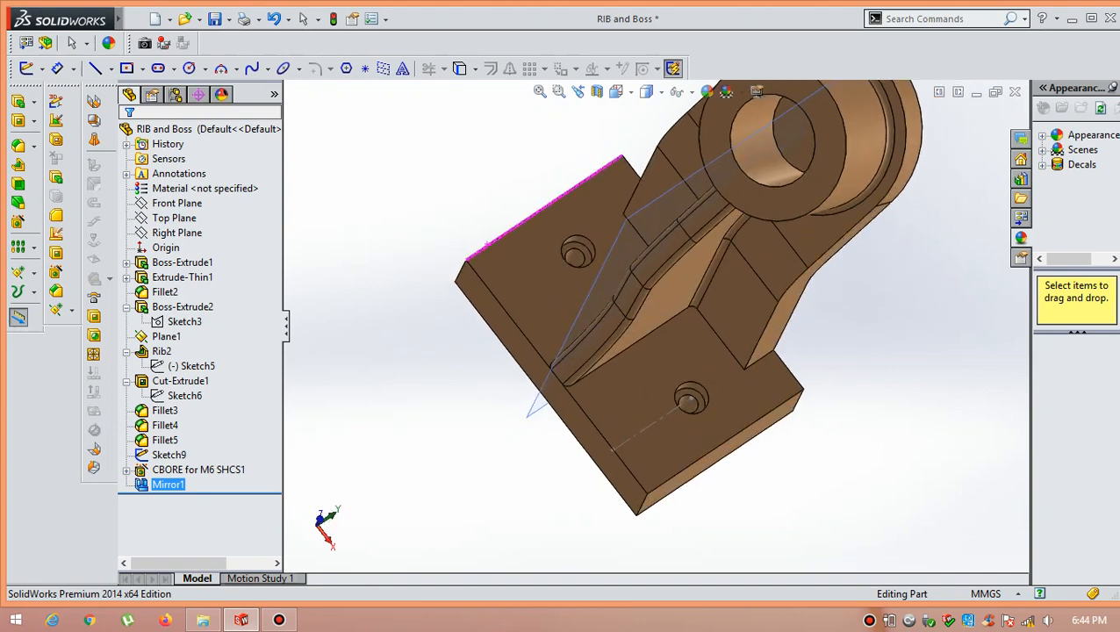
scroll(561, 233, "down", 3)
scroll(654, 323, "up", 5)
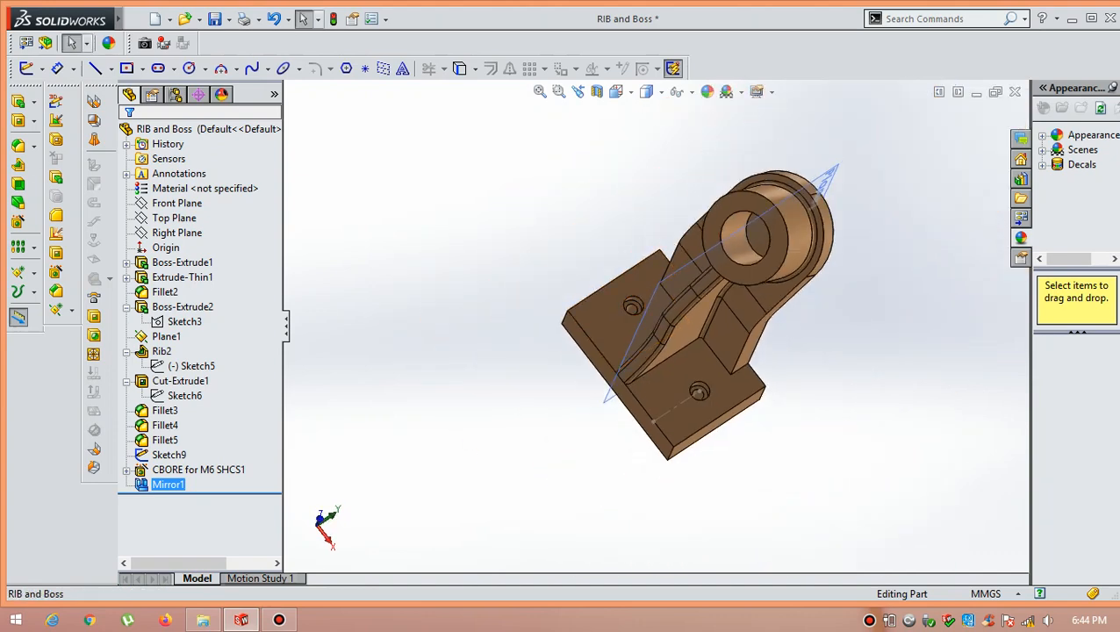
middle_click_drag(699, 392, 647, 323)
scroll(647, 323, "up", 2)
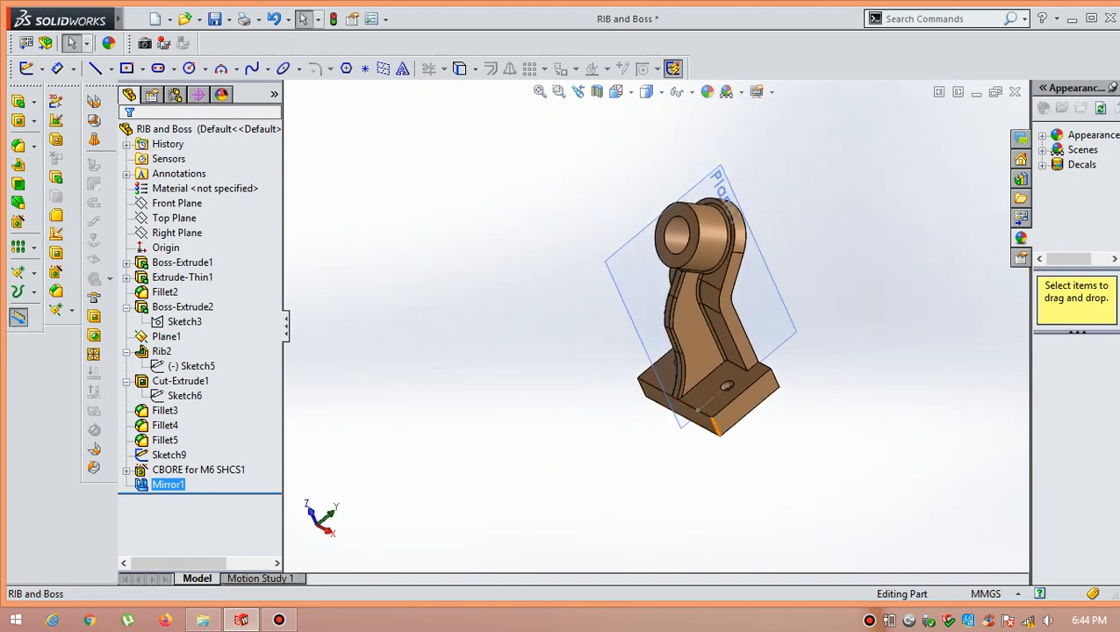
scroll(716, 428, "down", 6)
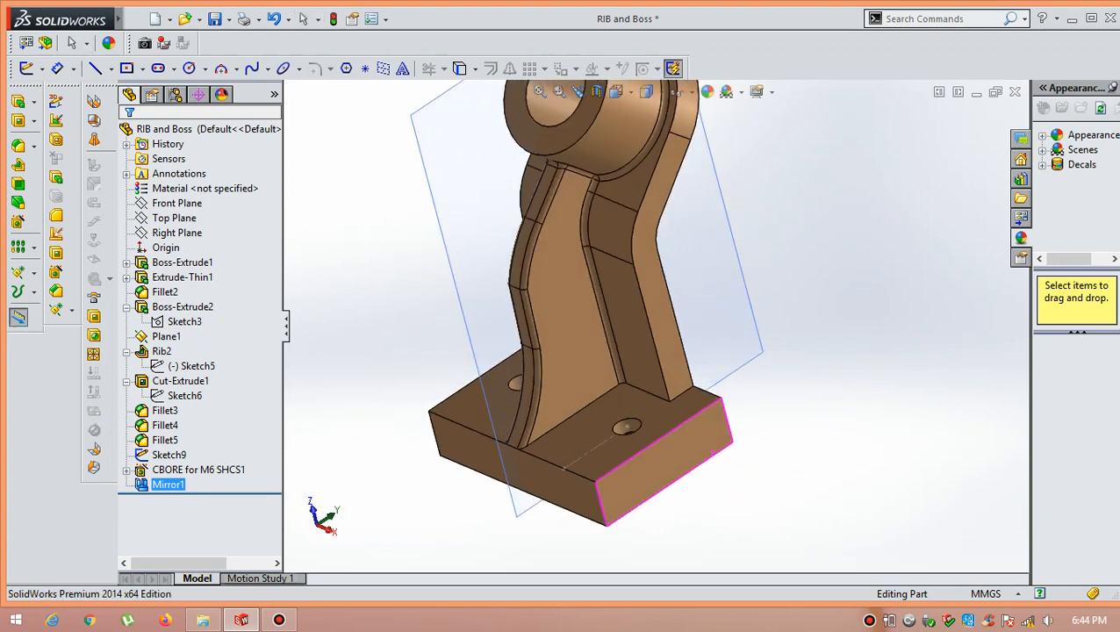
middle_click_drag(713, 452, 694, 479)
scroll(703, 428, "down", 2)
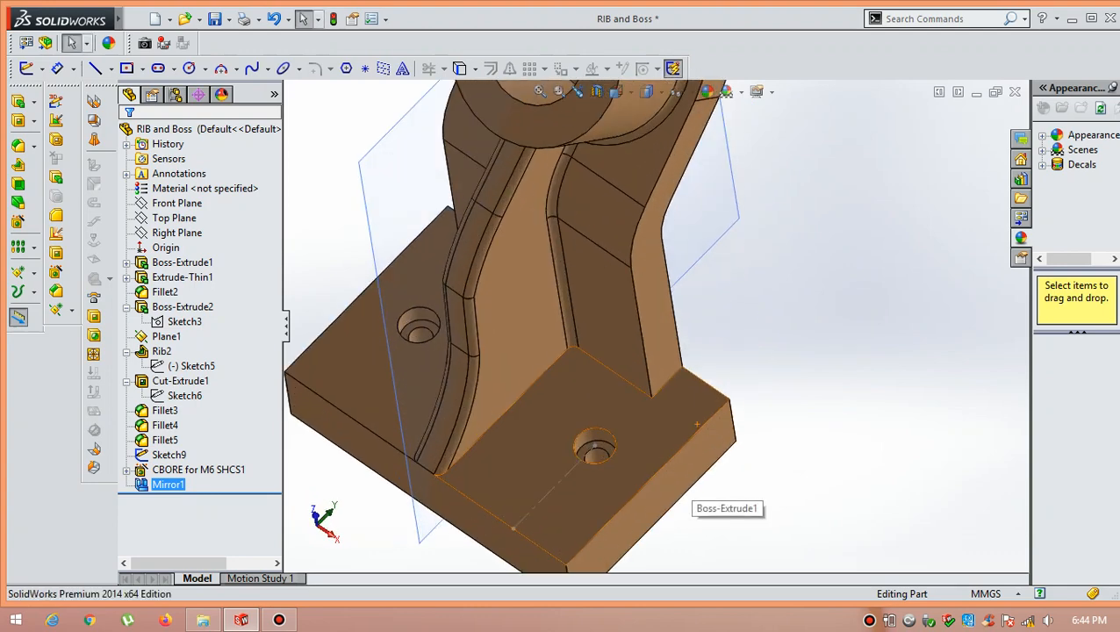
- Examine the cylindrical boss, its through bore and the fillet where it meets the curved upright
scroll(697, 425, "up", 4)
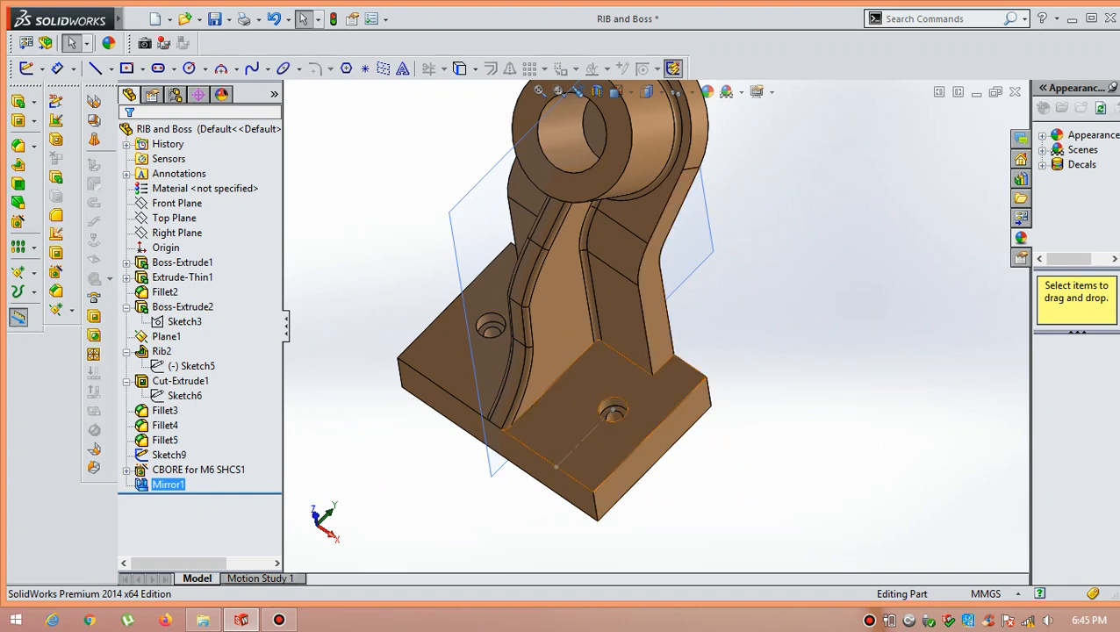
scroll(685, 283, "up", 1)
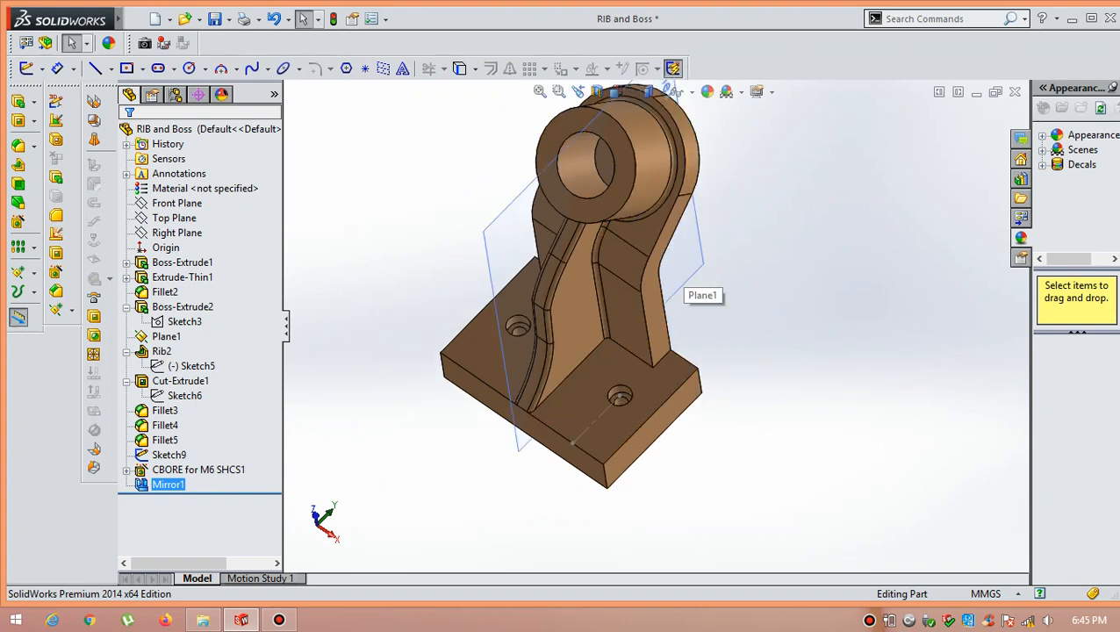
middle_click_drag(685, 283, 652, 287)
scroll(615, 264, "down", 3)
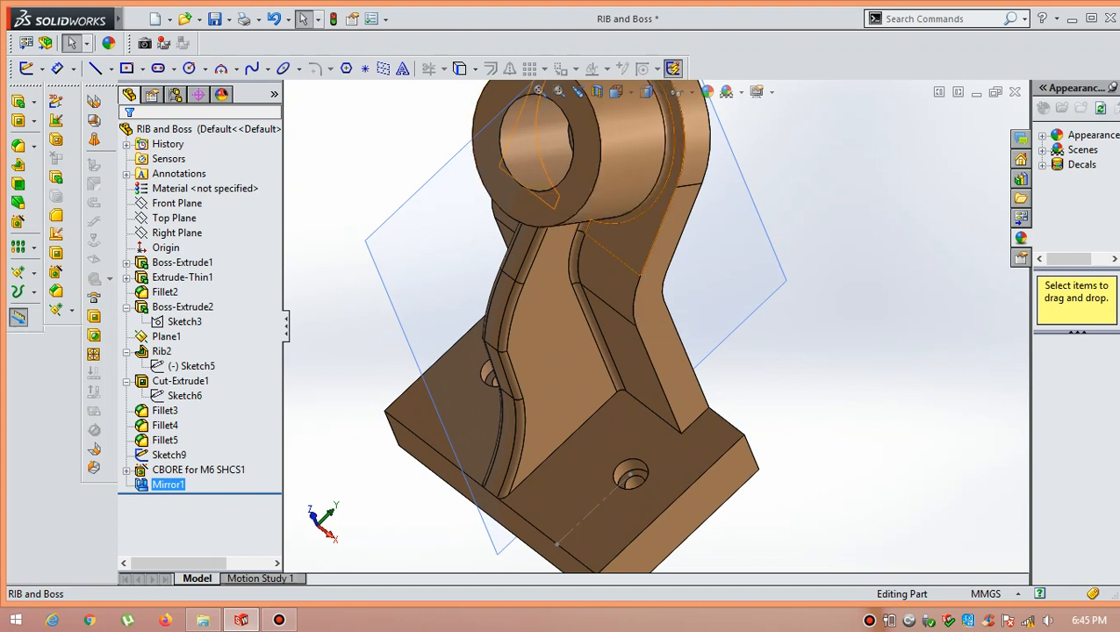
scroll(659, 176, "up", 3)
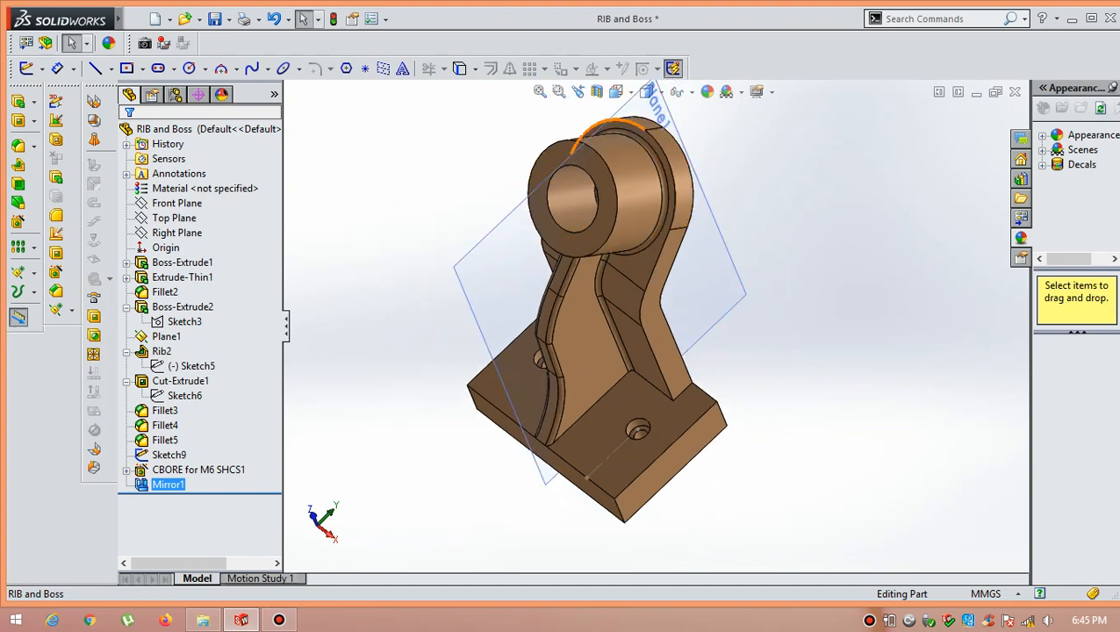
scroll(678, 176, "up", 3)
scroll(681, 172, "down", 3)
scroll(618, 272, "down", 1)
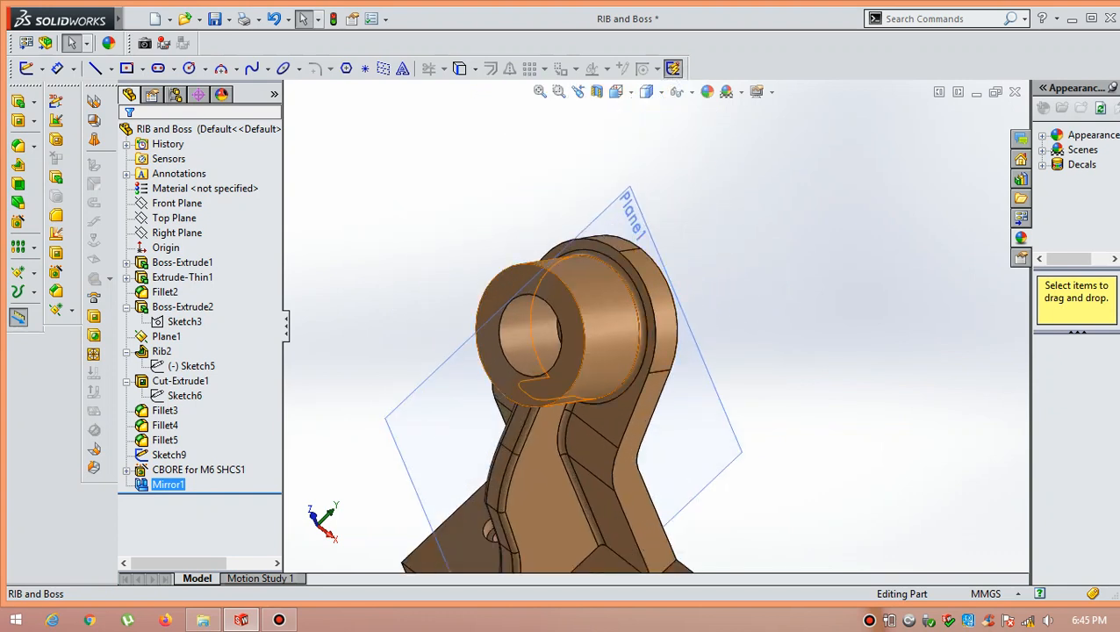
scroll(658, 347, "up", 2)
scroll(658, 347, "down", 3)
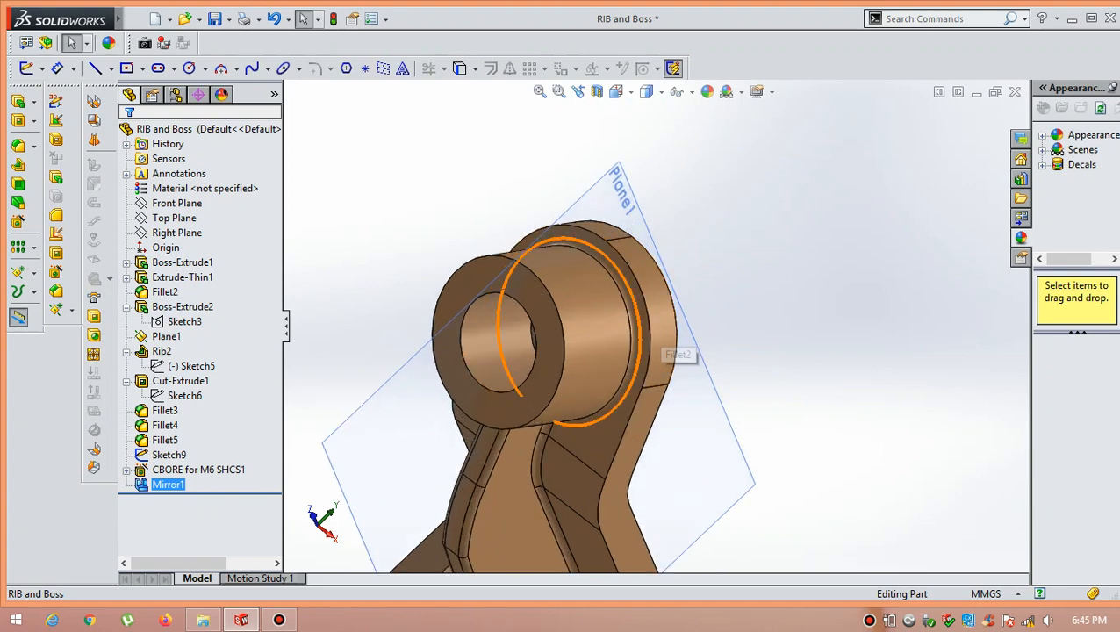
scroll(643, 383, "up", 1)
mouse_move(643, 387)
middle_mouse_down()
mouse_move(628, 391)
mouse_move(637, 376)
middle_mouse_up()
scroll(637, 373, "down", 4)
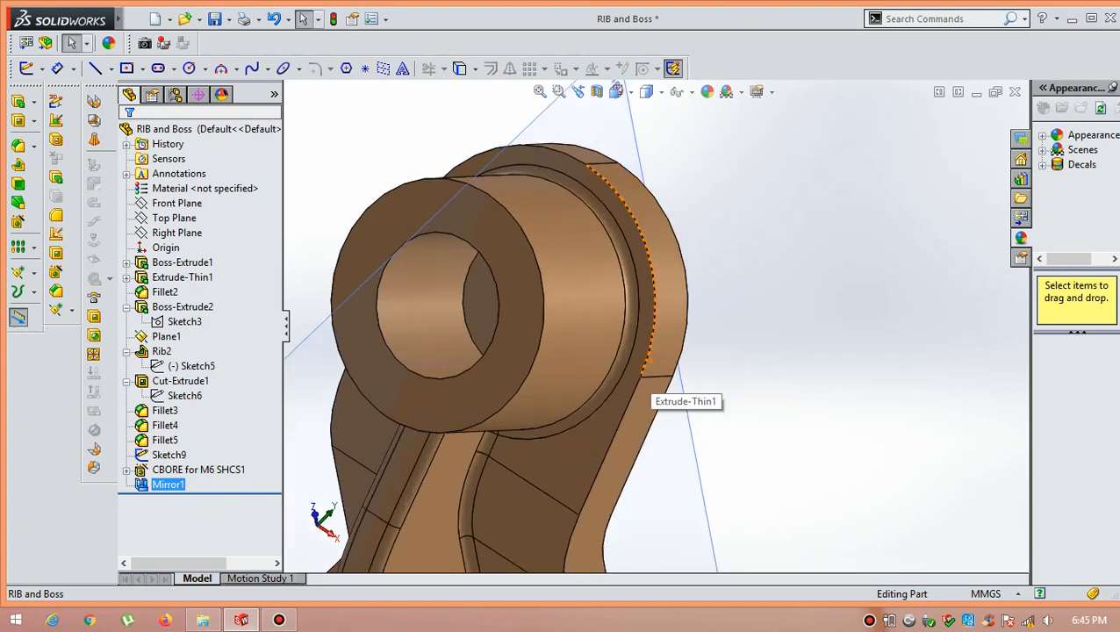
scroll(615, 351, "up", 4)
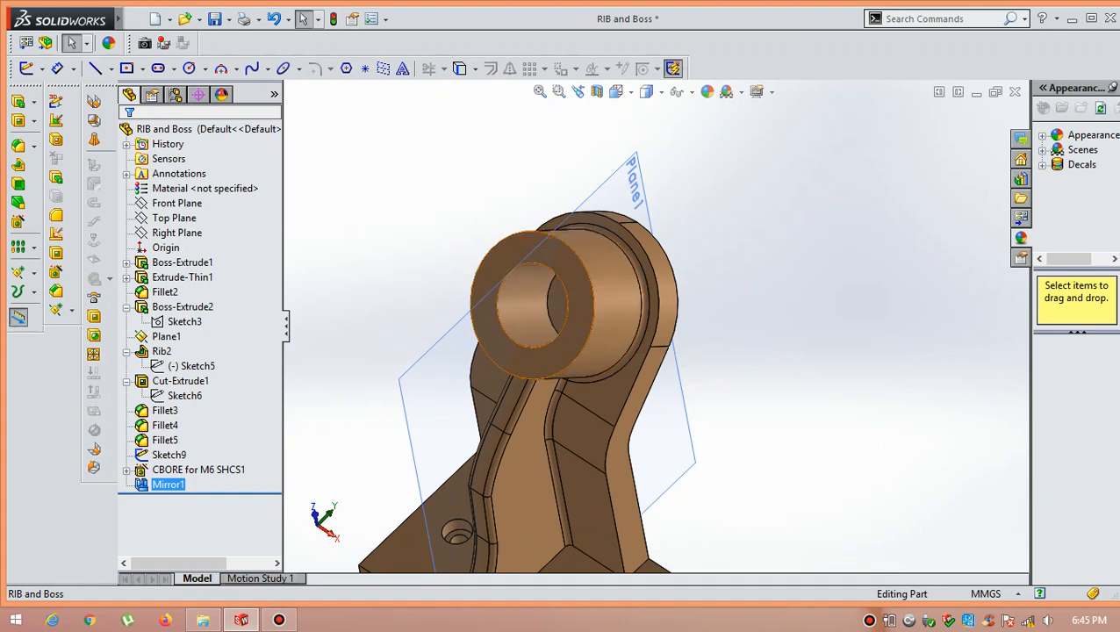
middle_click_drag(572, 339, 604, 327)
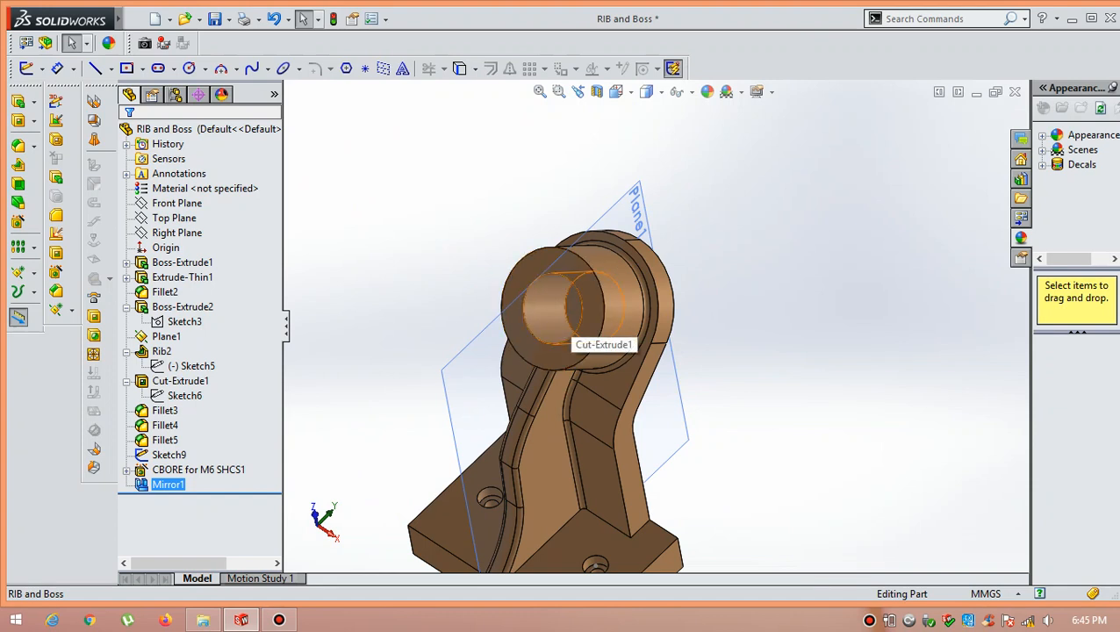
- Examine the rib's curved profile from the underside of the boss down to the base plate
scroll(644, 326, "up", 2)
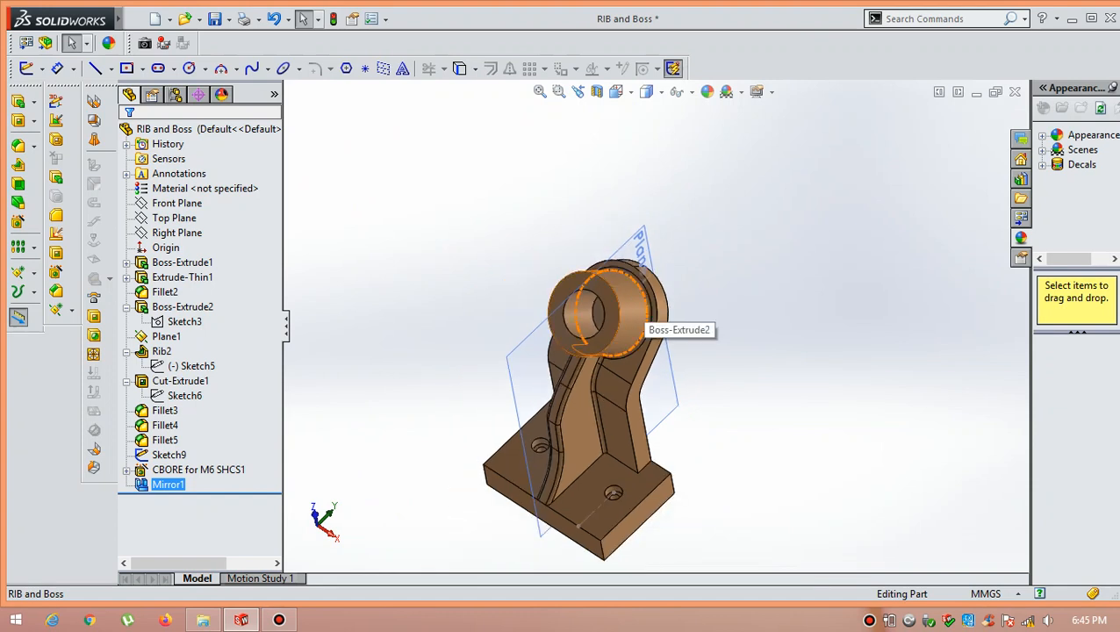
scroll(720, 382, "down", 2)
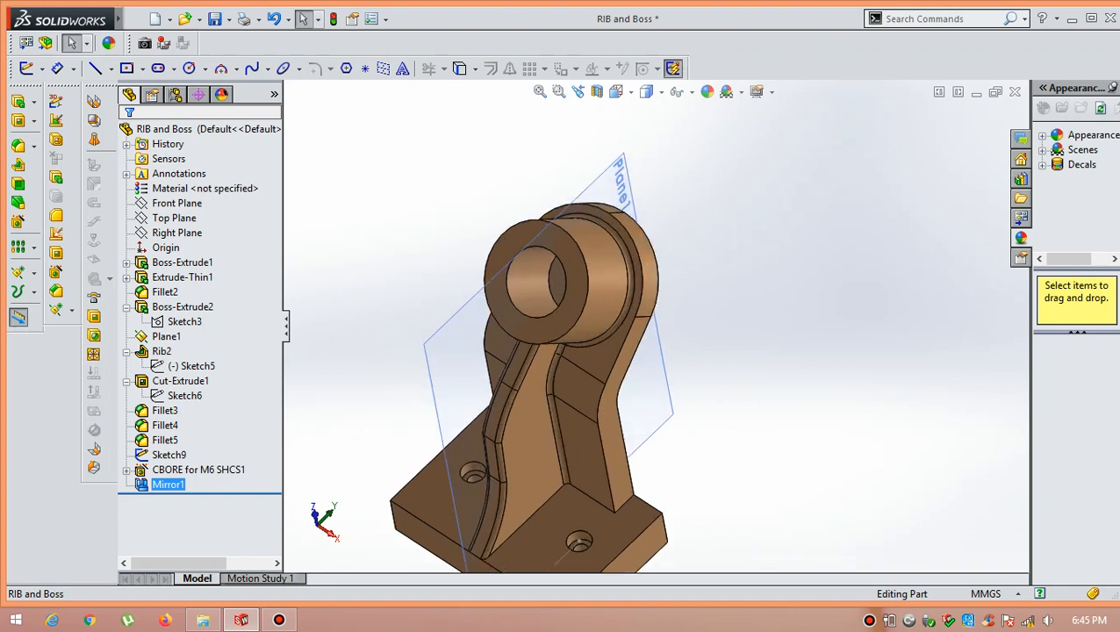
scroll(501, 390, "up", 3)
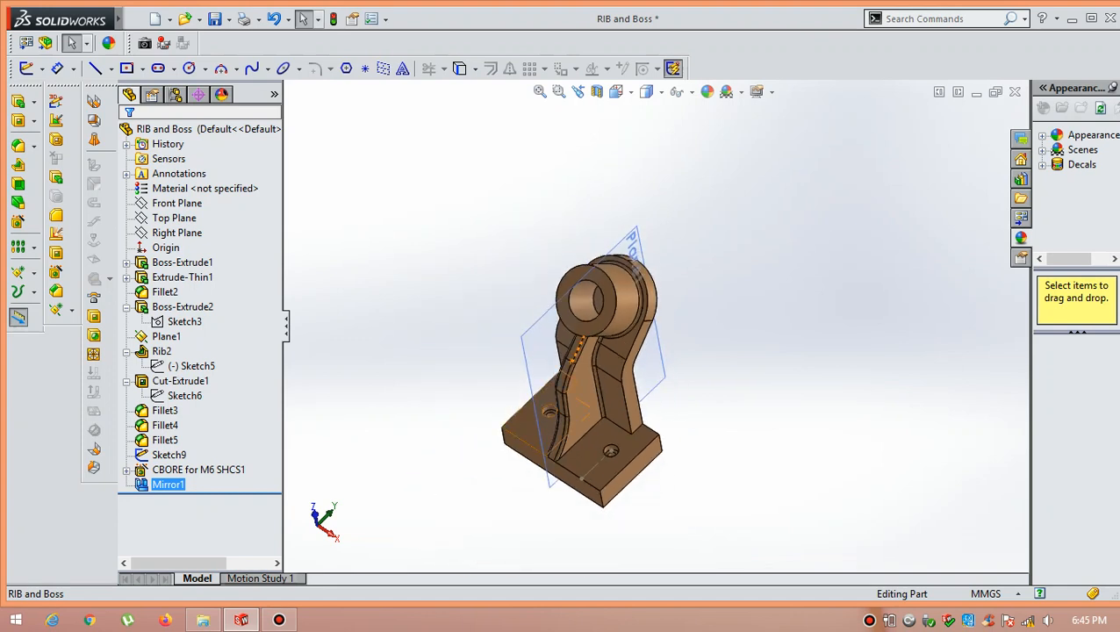
scroll(550, 386, "down", 2)
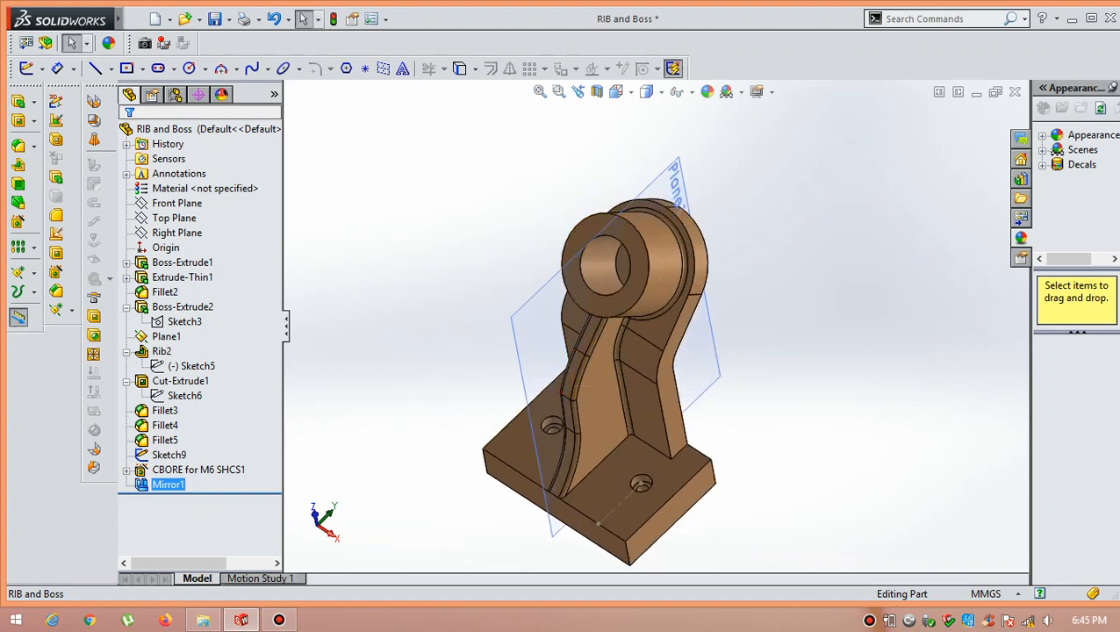
scroll(606, 350, "down", 2)
scroll(627, 355, "up", 3)
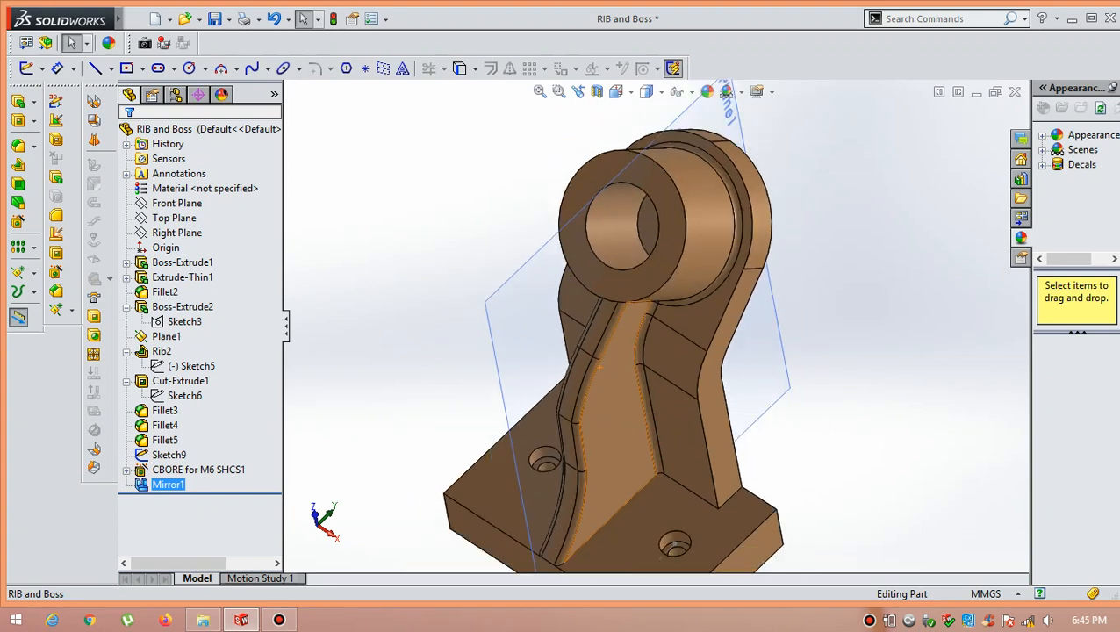
scroll(583, 470, "down", 2)
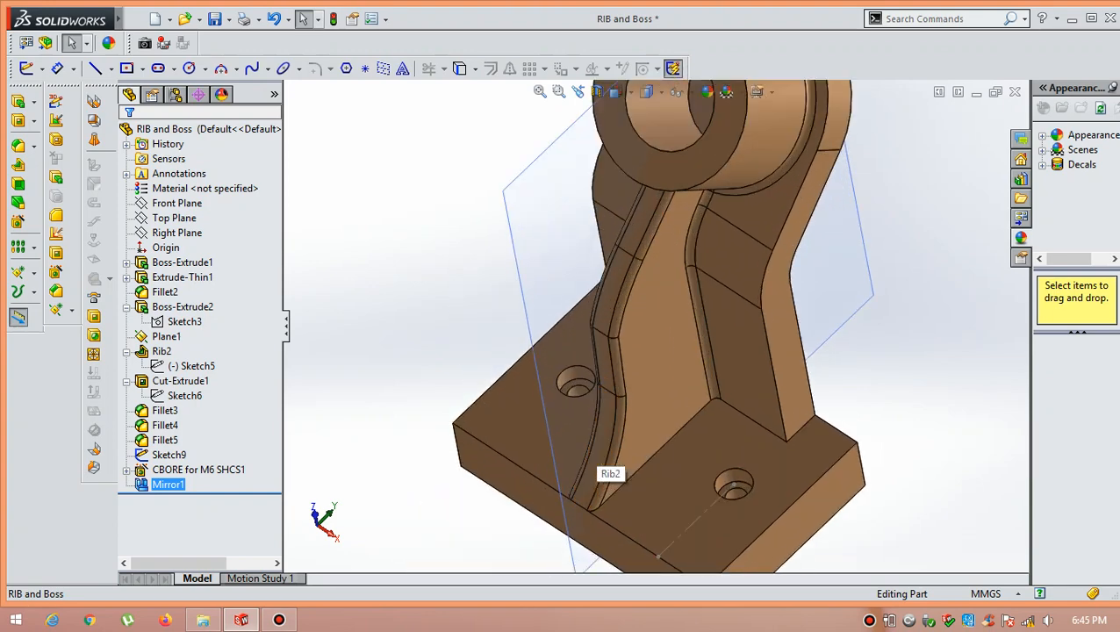
scroll(658, 183, "down", 1)
scroll(657, 329, "up", 2)
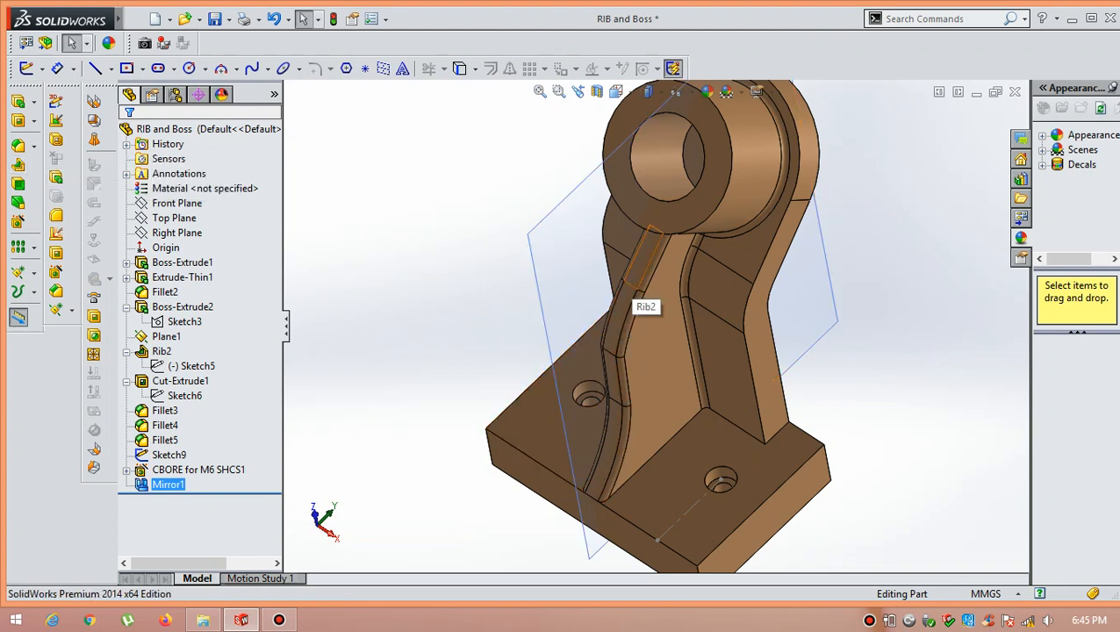
scroll(623, 316, "down", 2)
scroll(631, 295, "up", 4)
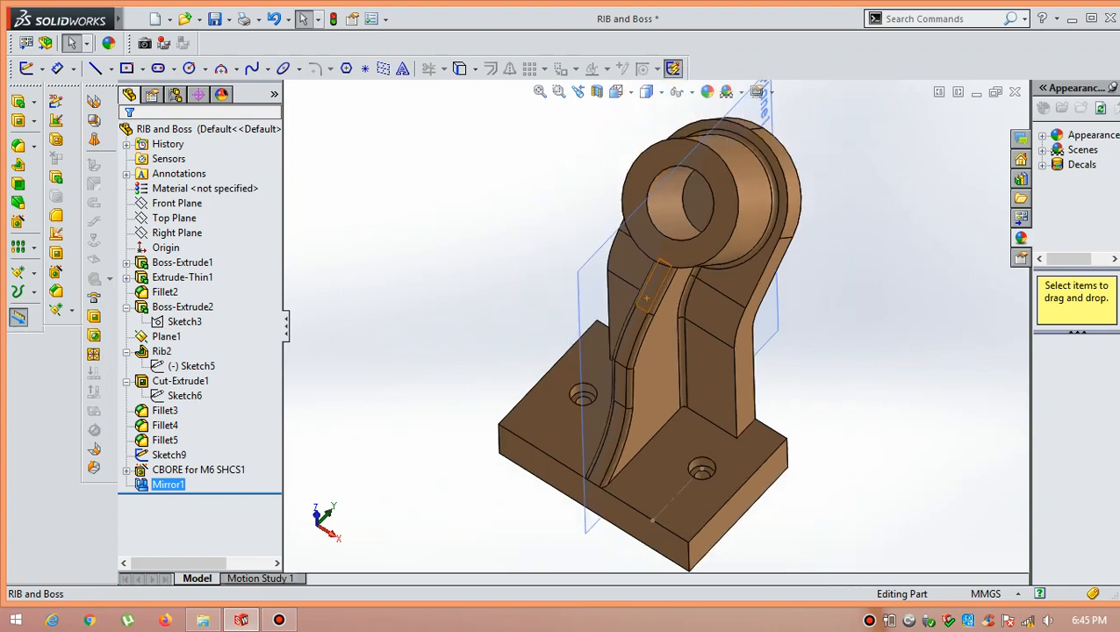
scroll(634, 325, "down", 2)
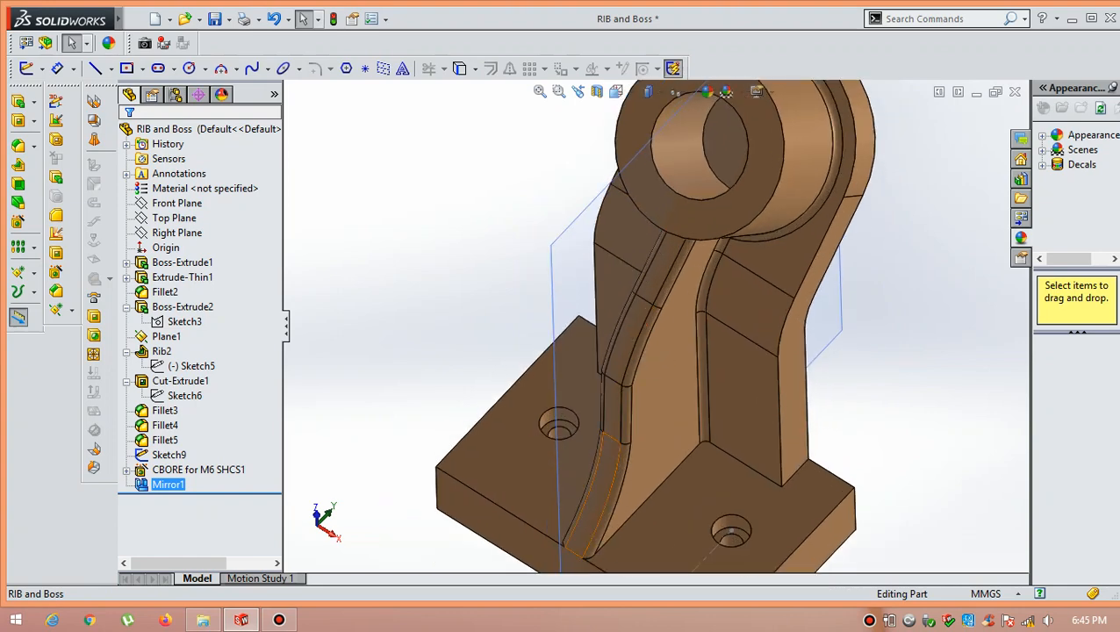
scroll(610, 479, "up", 3)
scroll(615, 481, "down", 2)
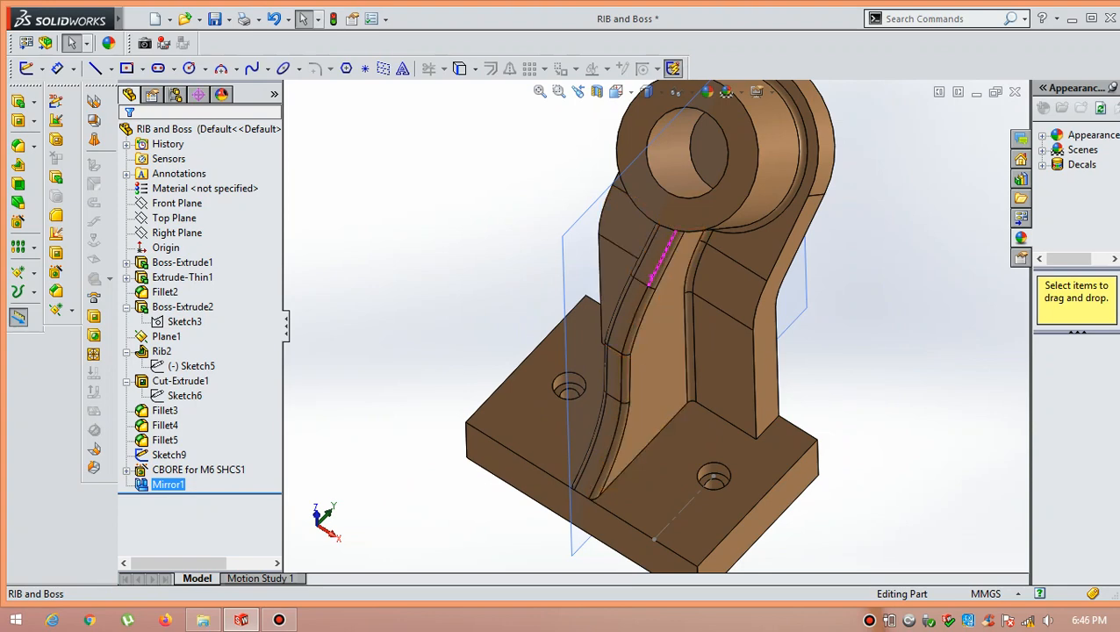
- Inspect the fillets along the rib's edges and around the boss up close
mouse_move(663, 259)
middle_mouse_down()
mouse_move(734, 293)
mouse_move(654, 263)
middle_mouse_up()
scroll(645, 268, "down", 3)
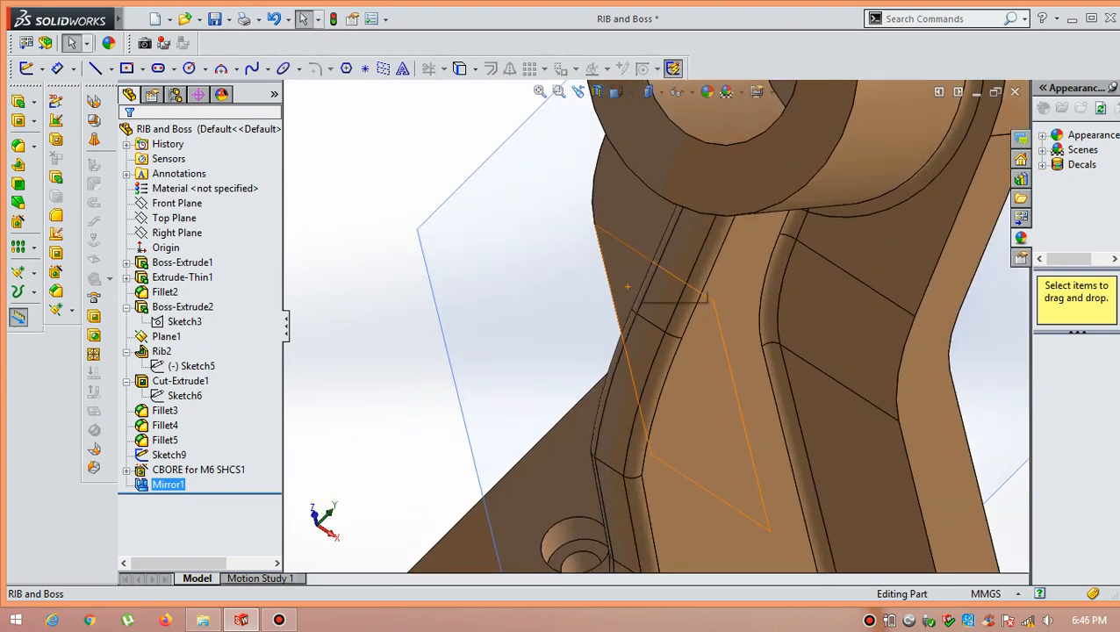
scroll(709, 279, "up", 1)
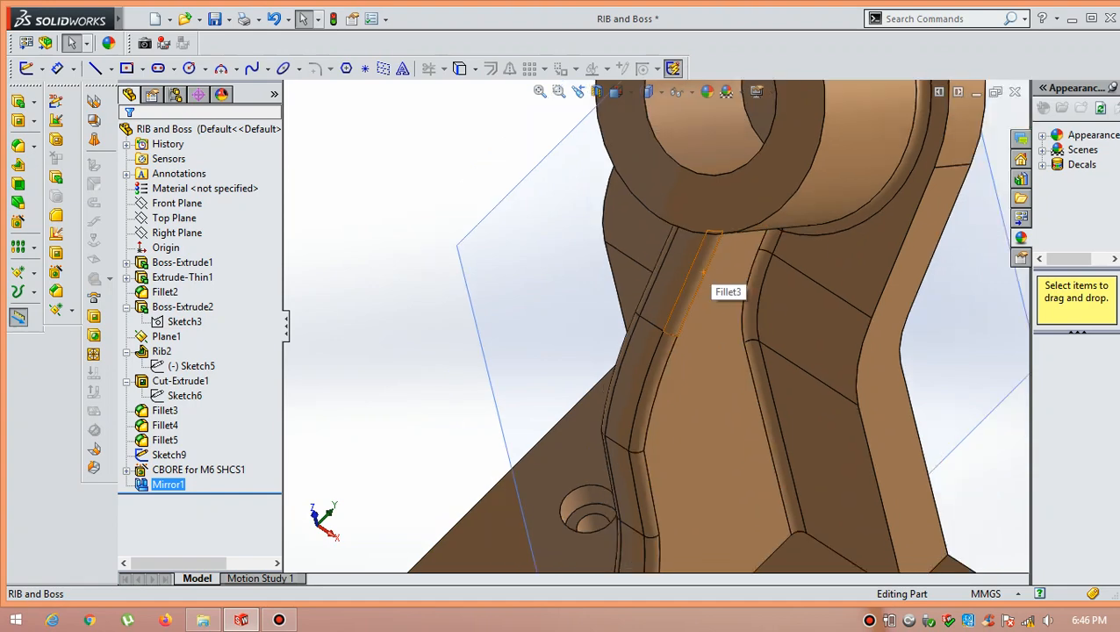
scroll(709, 264, "down", 1)
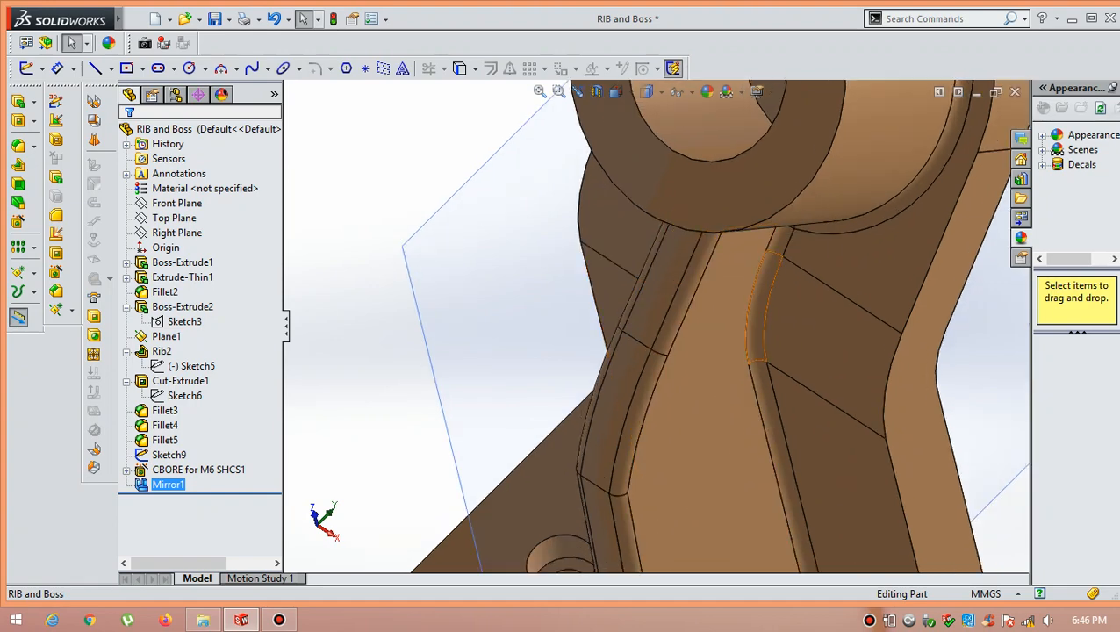
scroll(724, 313, "up", 2)
scroll(725, 316, "up", 3)
scroll(764, 211, "down", 4)
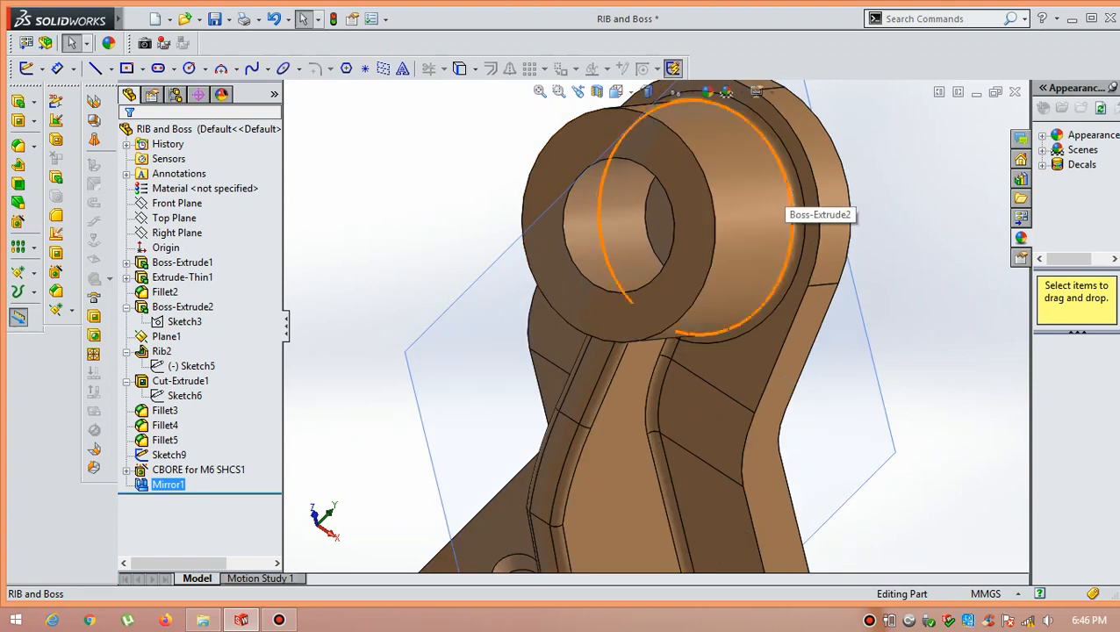
scroll(764, 211, "up", 1)
middle_click_drag(766, 230, 812, 209)
scroll(812, 209, "up", 1)
scroll(812, 209, "down", 3)
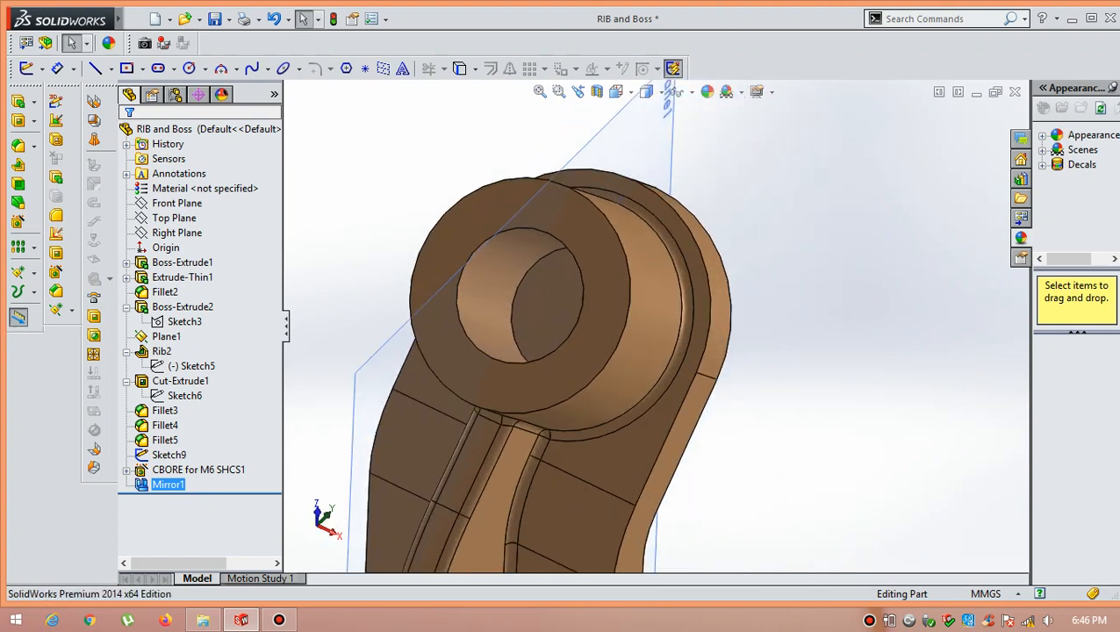
- Review the base plate with its mirrored counterbore holes and the overall shape of the finished bracket
scroll(659, 324, "up", 6)
scroll(591, 525, "down", 5)
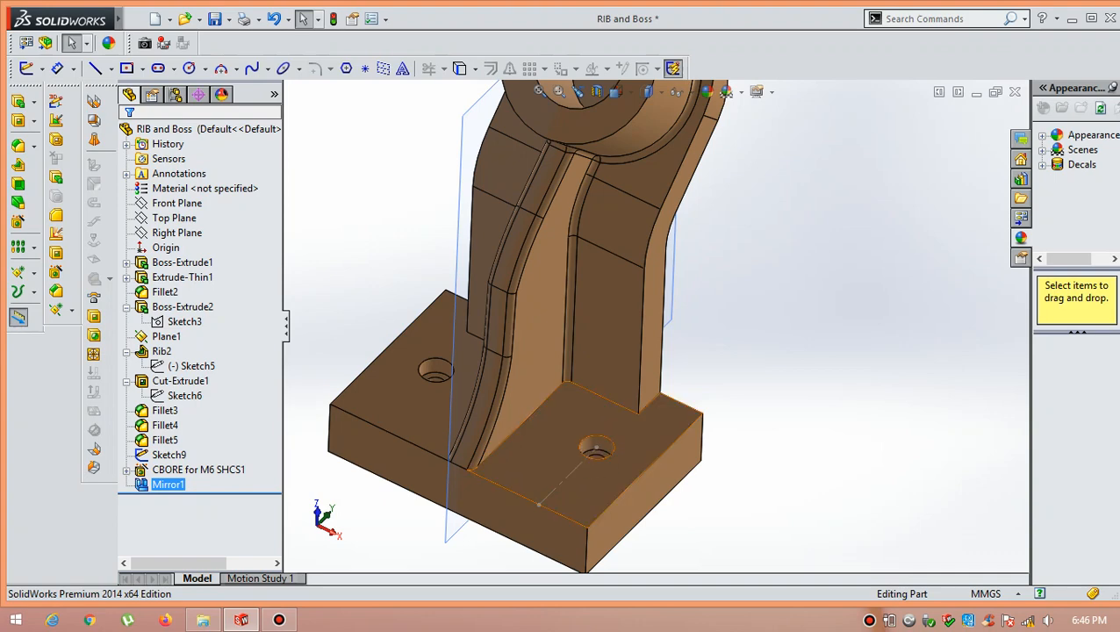
middle_click_drag(597, 439, 598, 461)
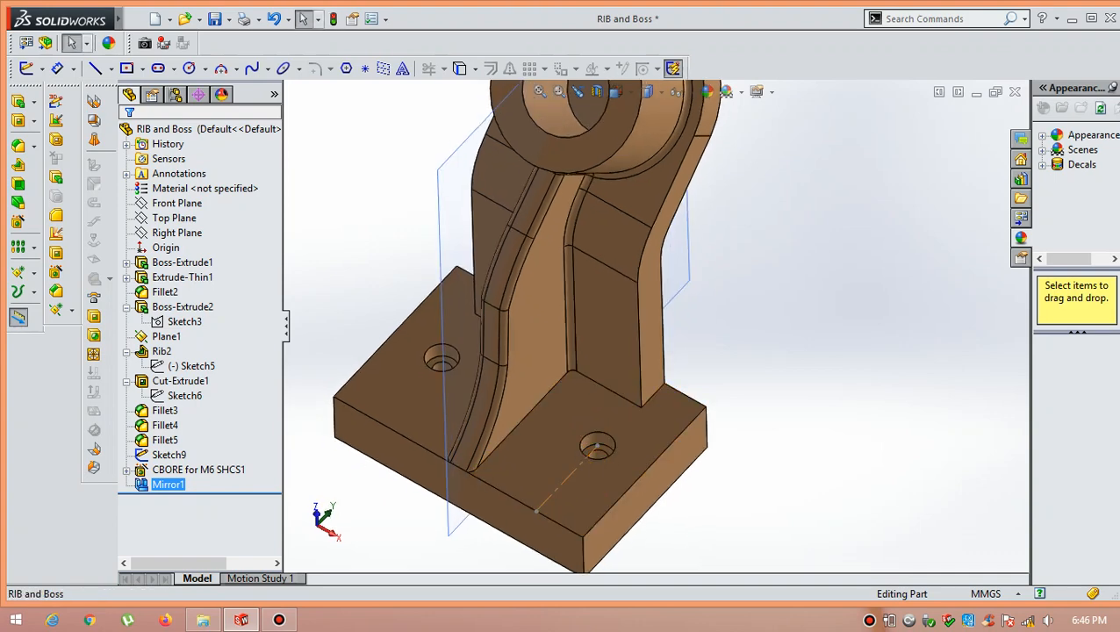
scroll(597, 447, "down", 3)
scroll(614, 443, "up", 3)
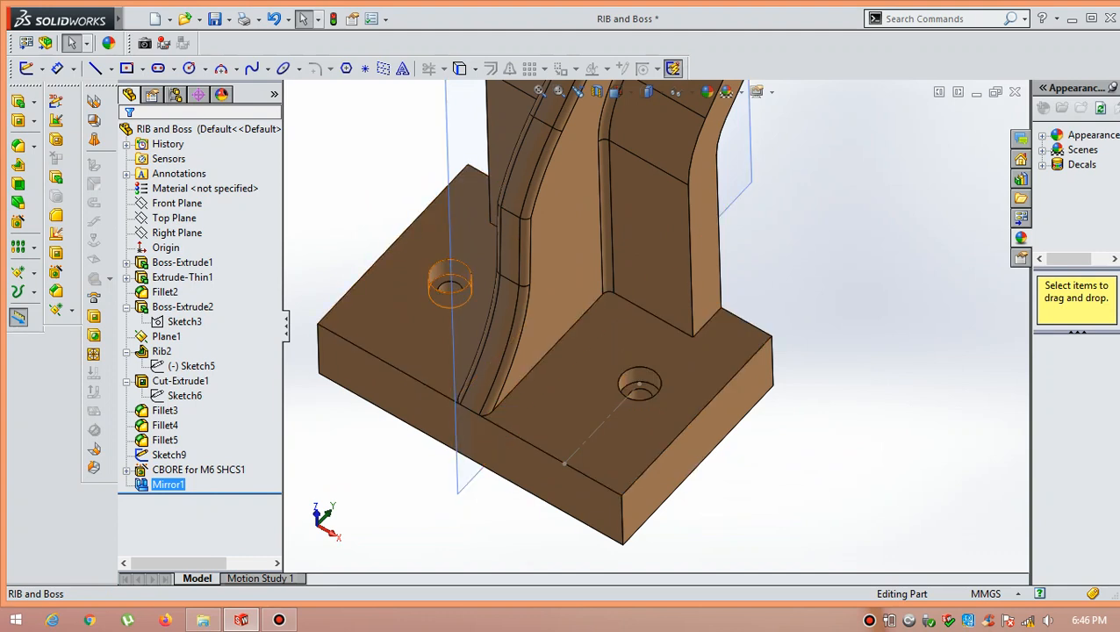
scroll(448, 285, "up", 3)
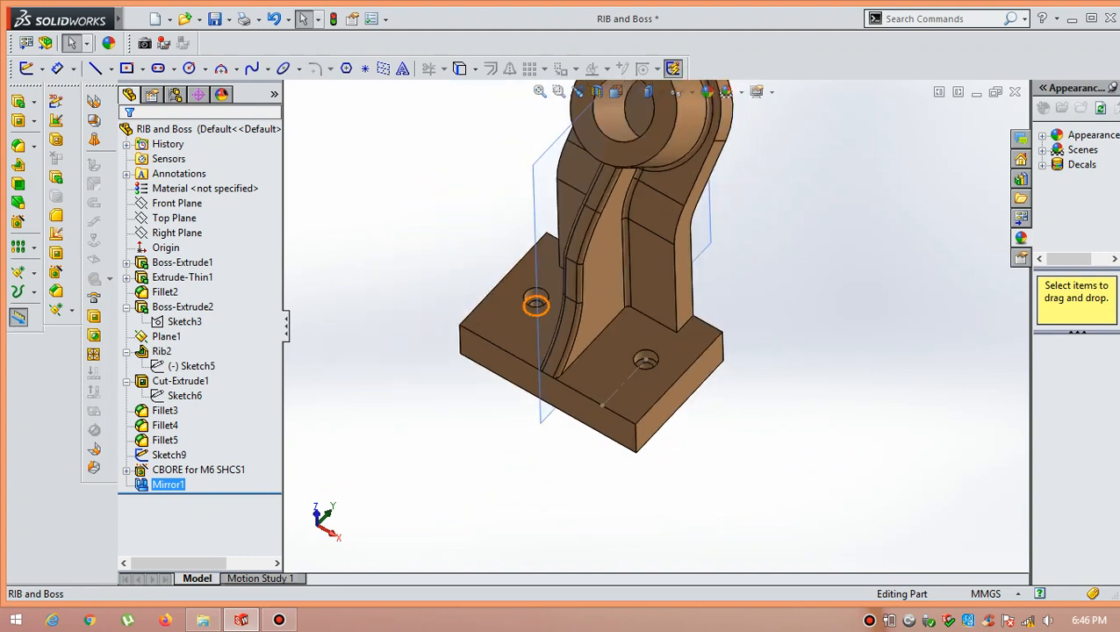
scroll(509, 373, "up", 2)
scroll(621, 175, "down", 2)
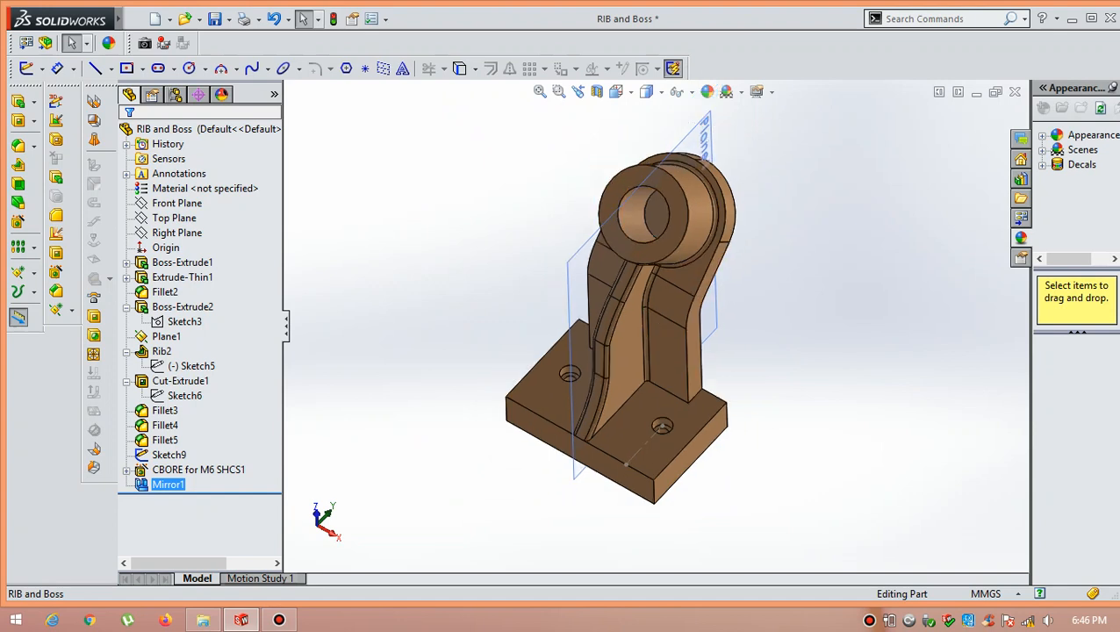
scroll(562, 307, "down", 2)
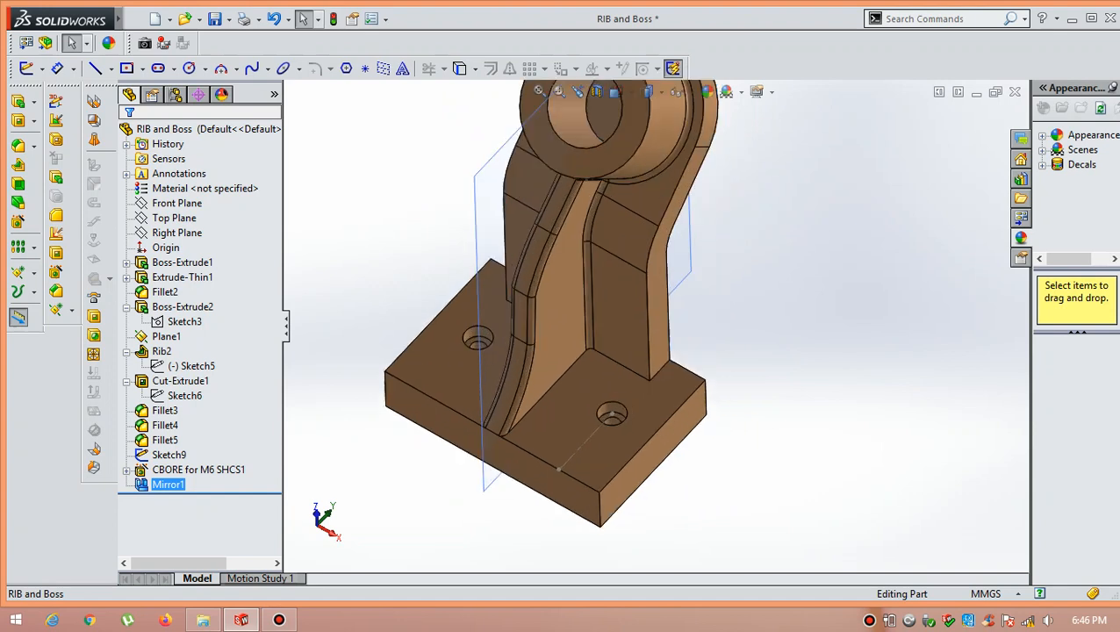
left_click(278, 620)
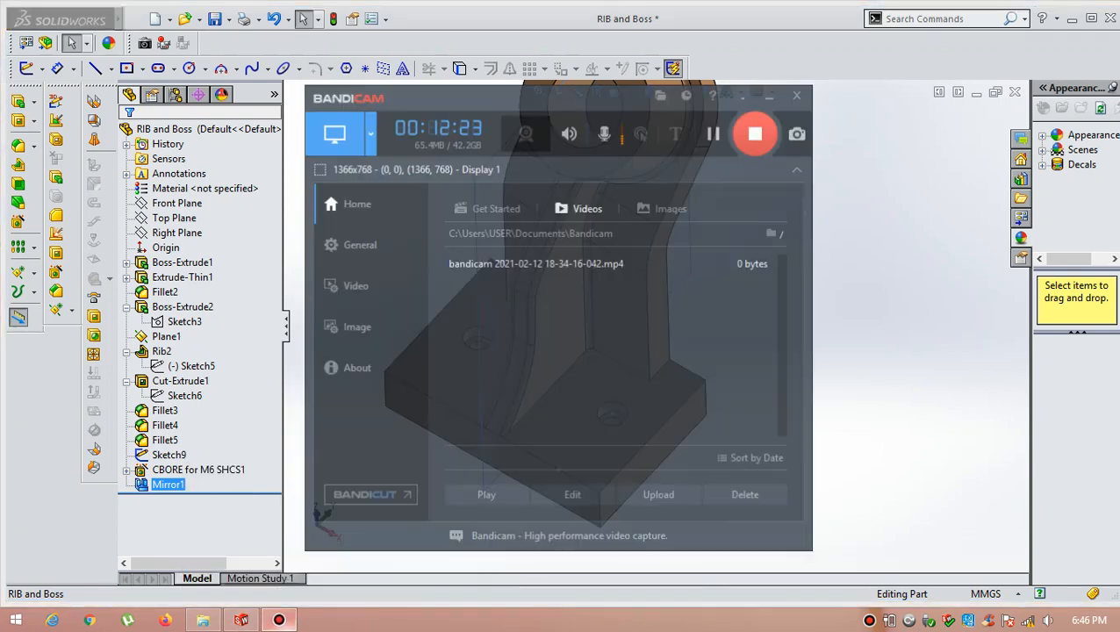